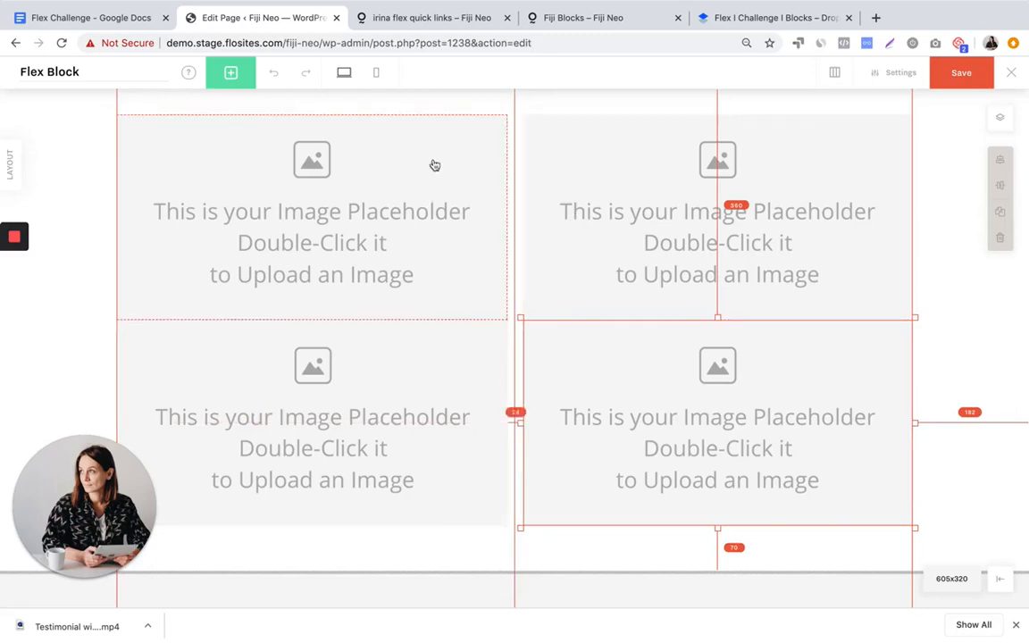
# Reduce the height of the first image placeholder in the left column to 160 px from its lower edge
pyautogui.click(444, 106)
pyautogui.click(326, 274)
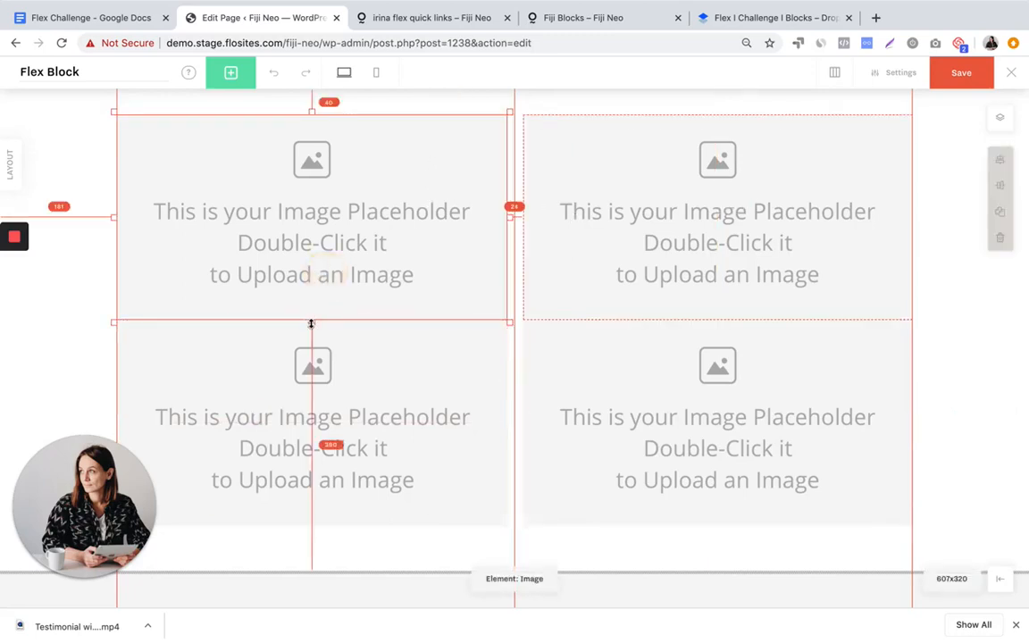
pyautogui.moveTo(311, 324); pyautogui.dragTo(308, 221)
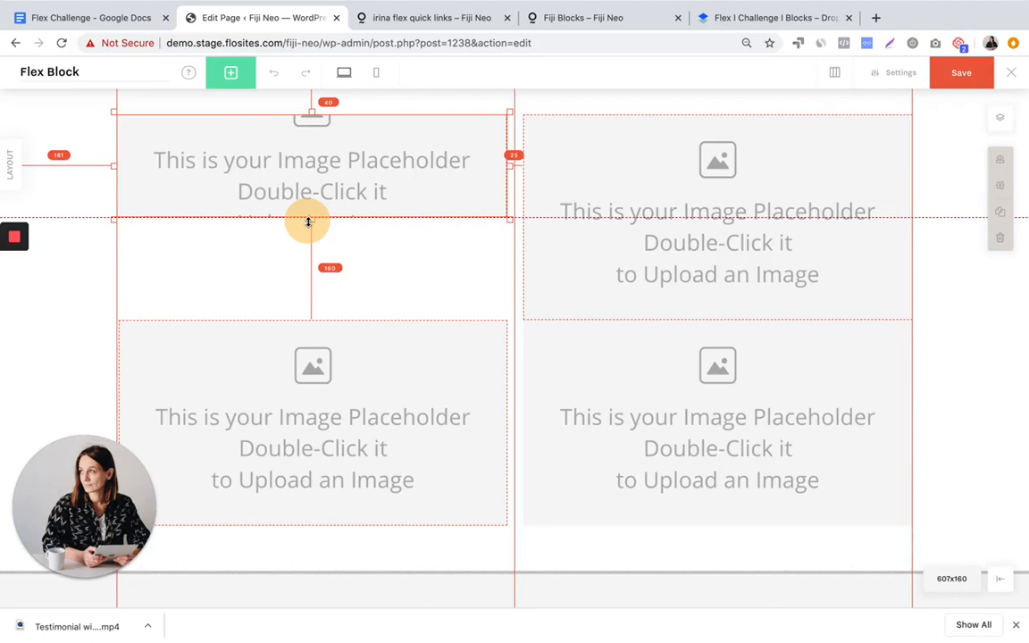
pyautogui.moveTo(309, 222); pyautogui.dragTo(308, 221)
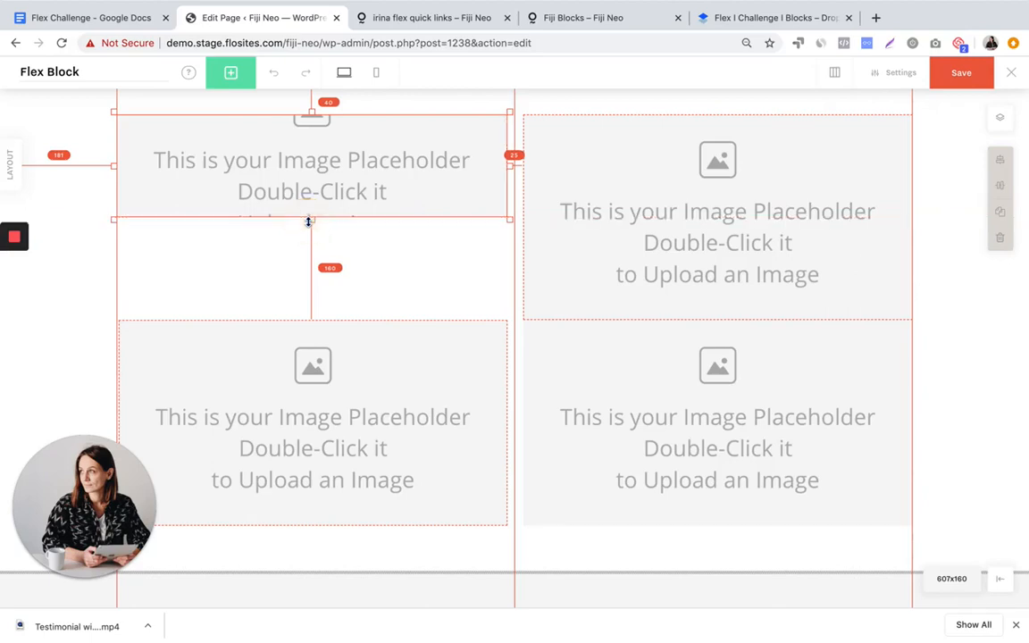
# Deselect the placeholder and look over the visual guide options and the block's settings
pyautogui.click(403, 243)
pyautogui.click(834, 72)
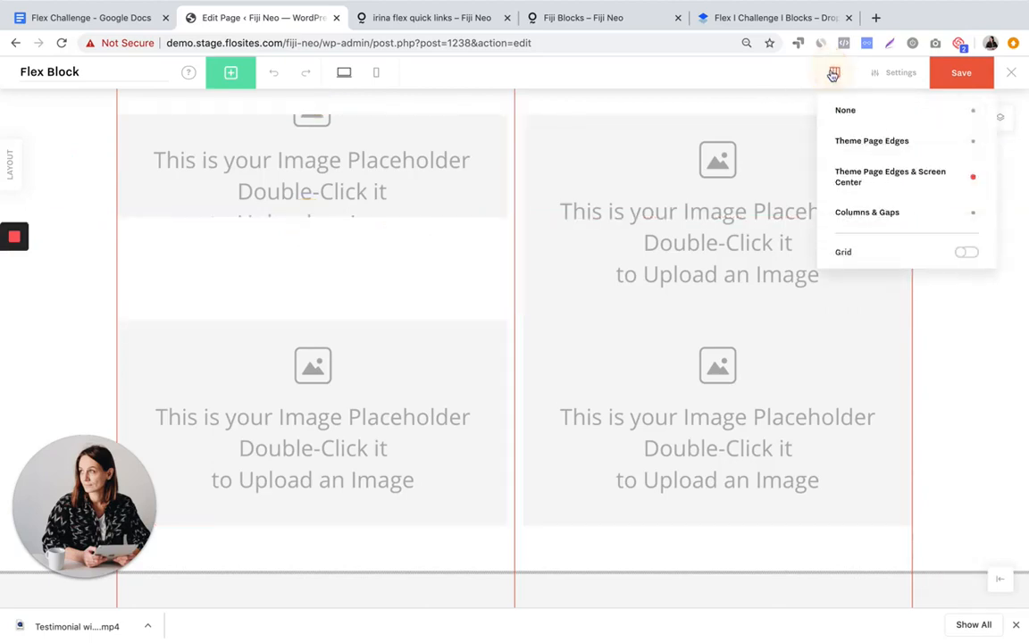
pyautogui.click(896, 72)
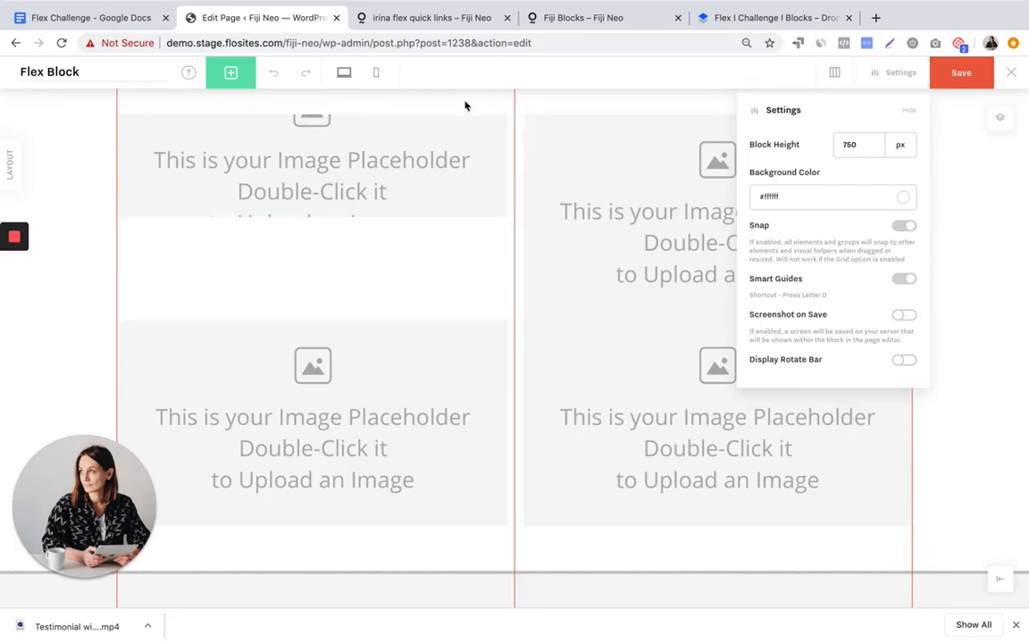
# Extend the lower placeholder of the left column upward, leaving a 24 px gap below the shortened one
pyautogui.click(344, 344)
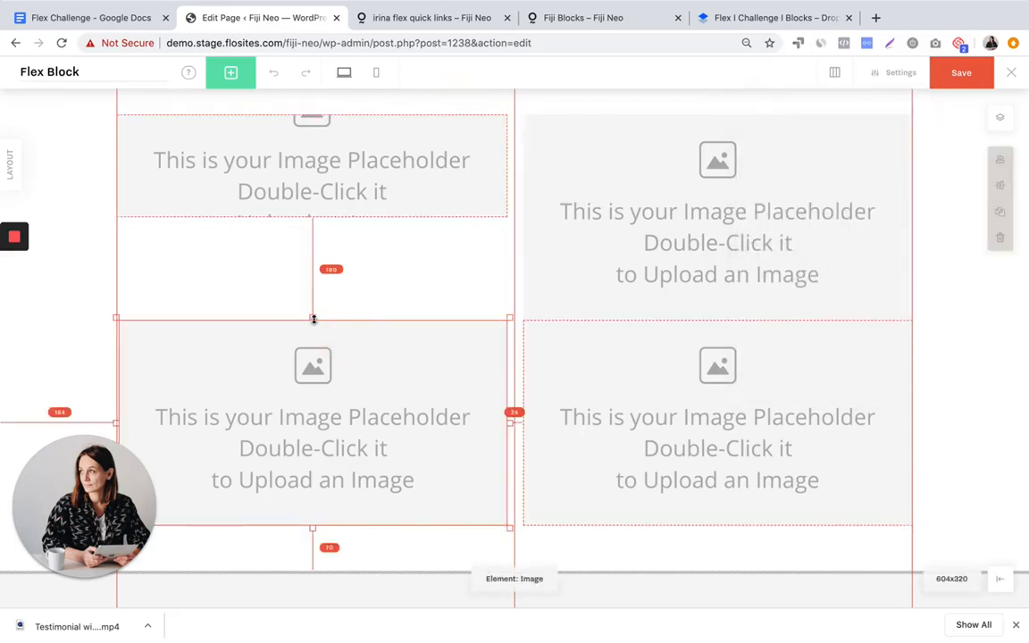
pyautogui.moveTo(313, 319); pyautogui.dragTo(309, 231)
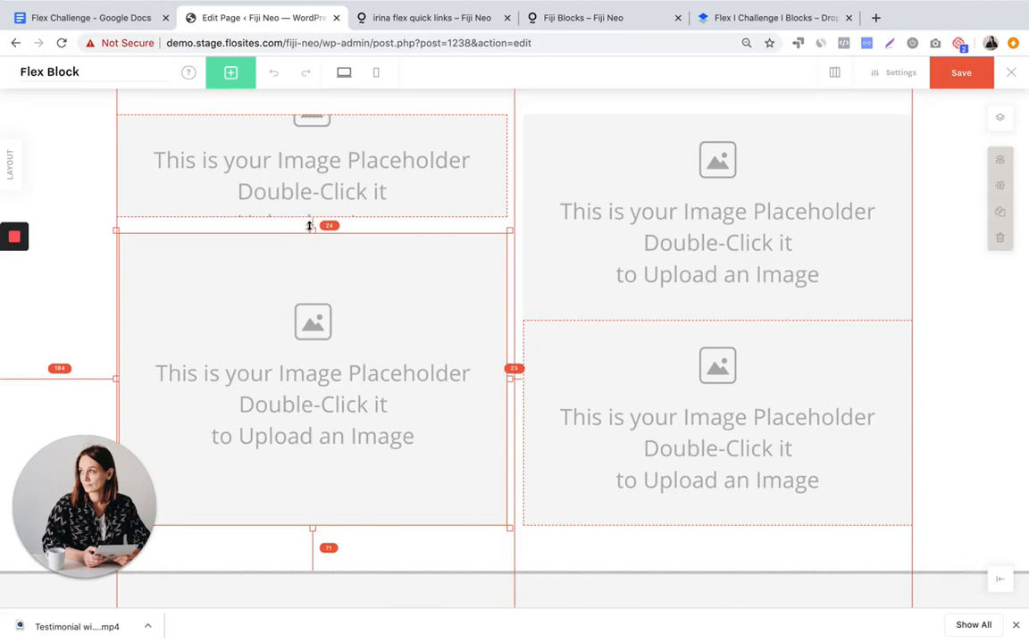
pyautogui.press('Left')
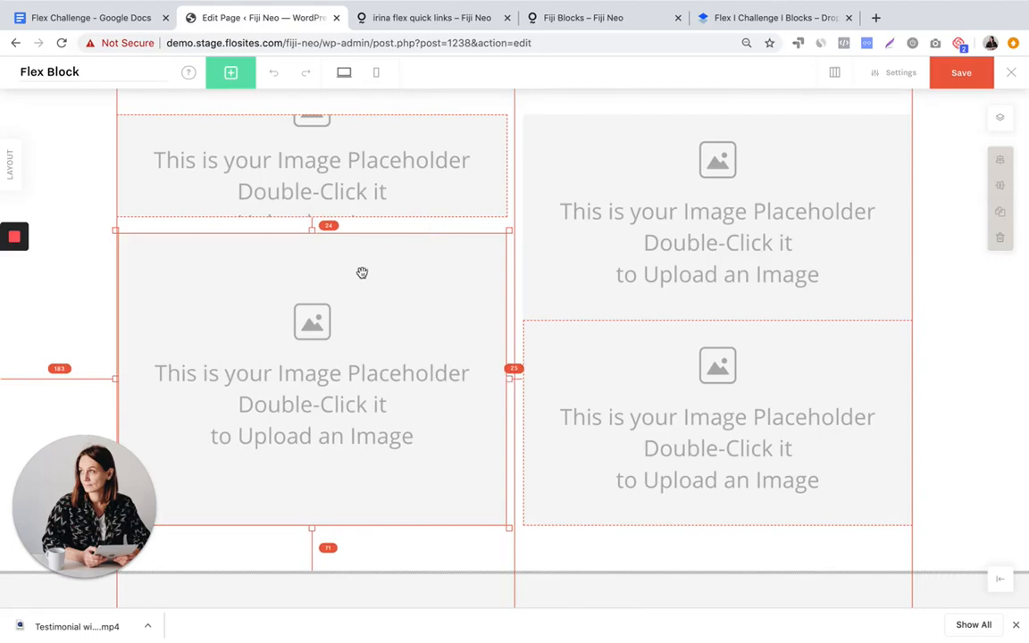
pyautogui.press('Right')
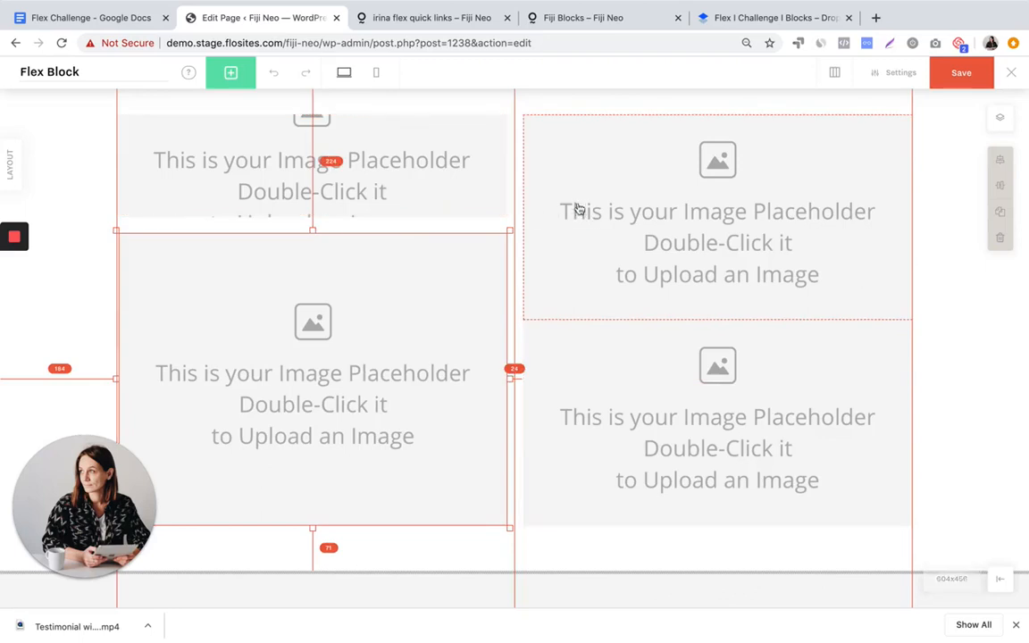
# Narrow the short left-column placeholder to 305 px wide and place a duplicate beside it, ending at the column's right edge
pyautogui.click(411, 174)
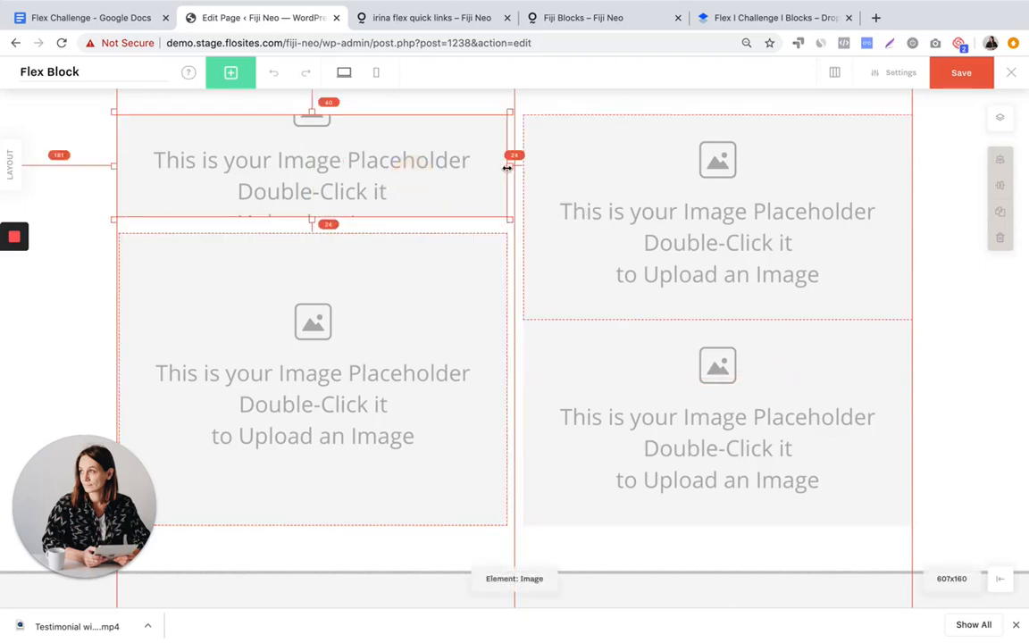
pyautogui.moveTo(509, 167); pyautogui.dragTo(314, 164)
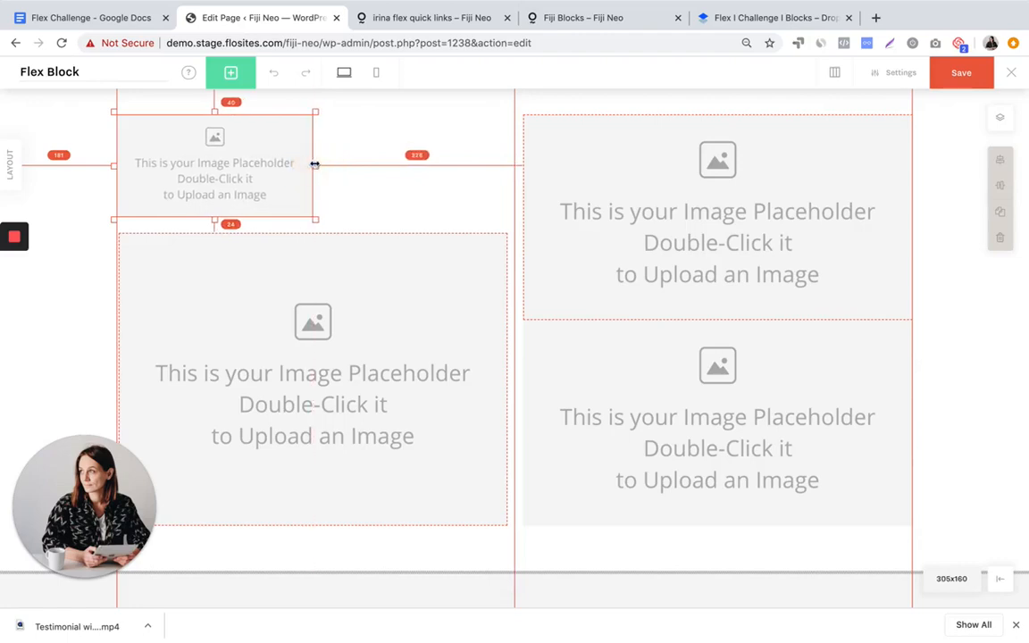
pyautogui.moveTo(264, 168); pyautogui.dragTo(444, 152)
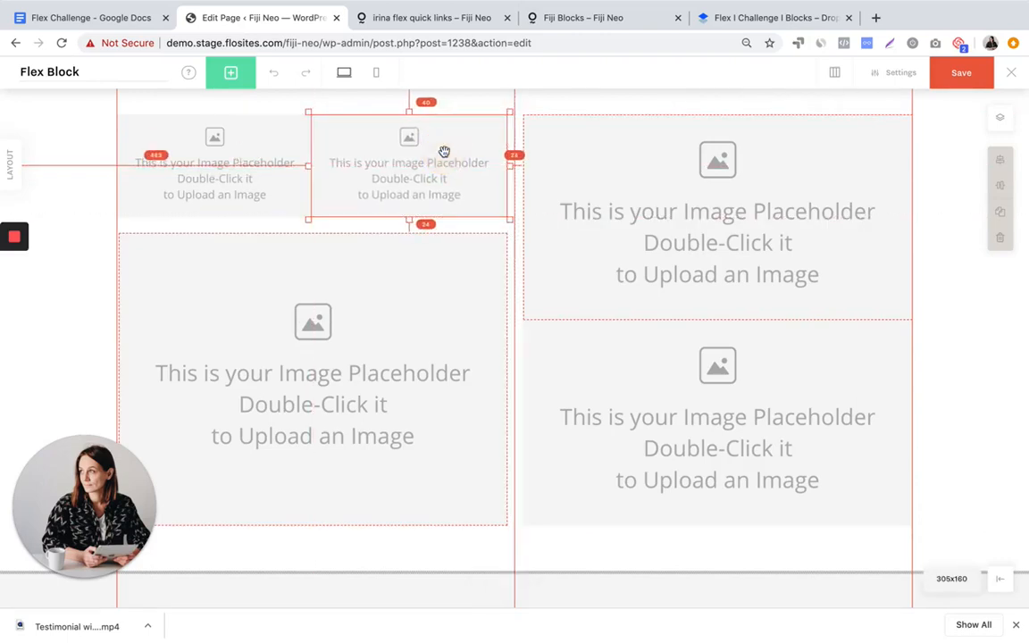
# Narrow the two small placeholders at their facing edges to leave a 24 px gap, with the second one 292 px wide
pyautogui.click(271, 168)
pyautogui.click(398, 175)
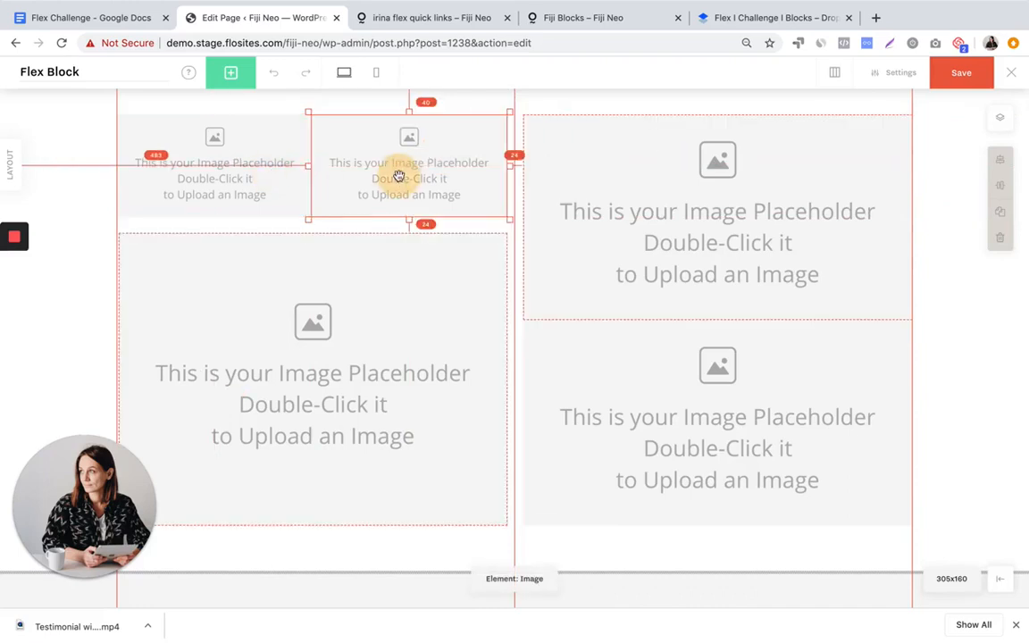
pyautogui.click(234, 170)
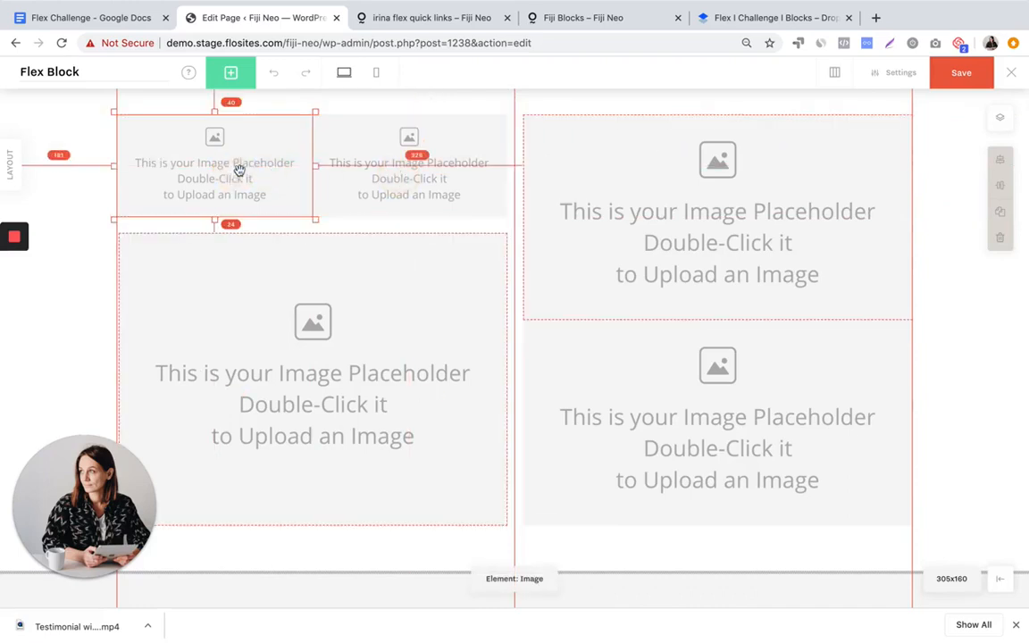
pyautogui.click(369, 190)
pyautogui.click(304, 104)
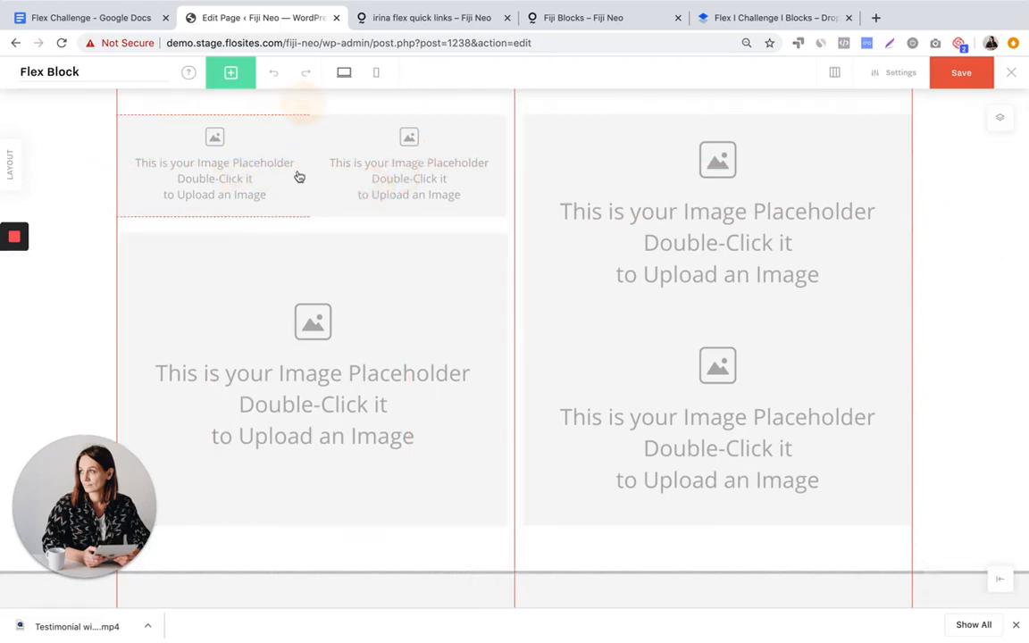
pyautogui.click(299, 173)
pyautogui.moveTo(313, 169)
pyautogui.mouseDown()
pyautogui.moveTo(303, 163)
pyautogui.moveTo(322, 162)
pyautogui.mouseUp()
pyautogui.click(313, 165)
pyautogui.press('Left')
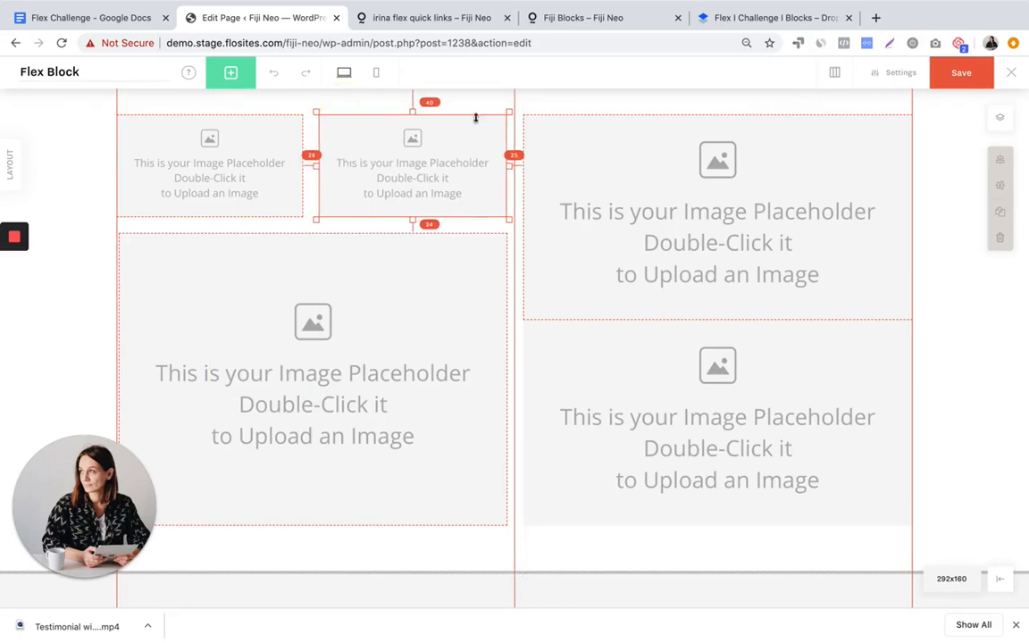
# Delete both image placeholders in the right column
pyautogui.click(647, 170)
pyautogui.press('Delete')
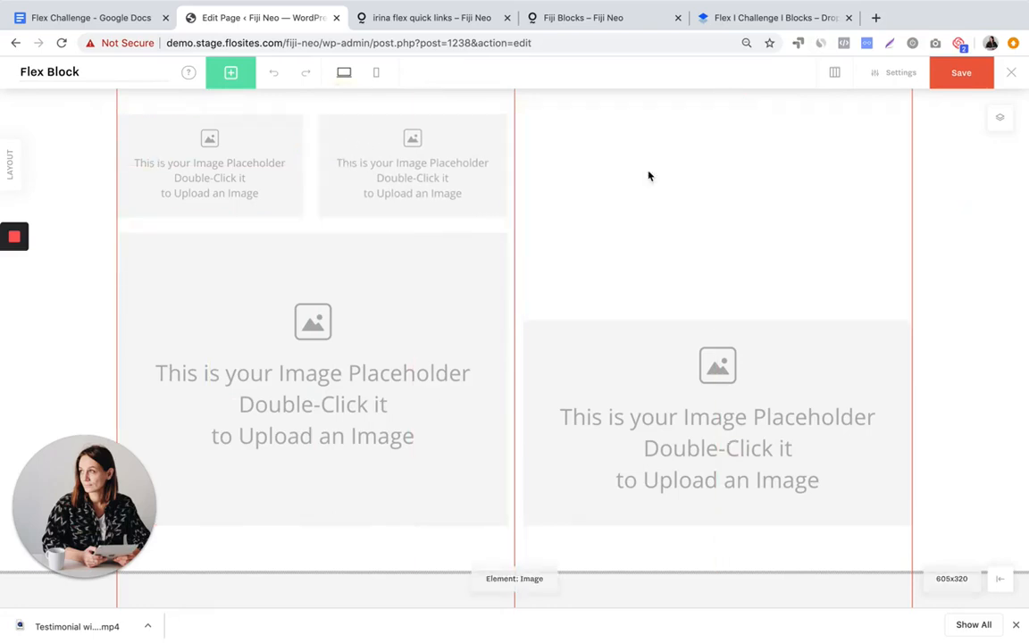
pyautogui.click(651, 411)
pyautogui.press('Delete')
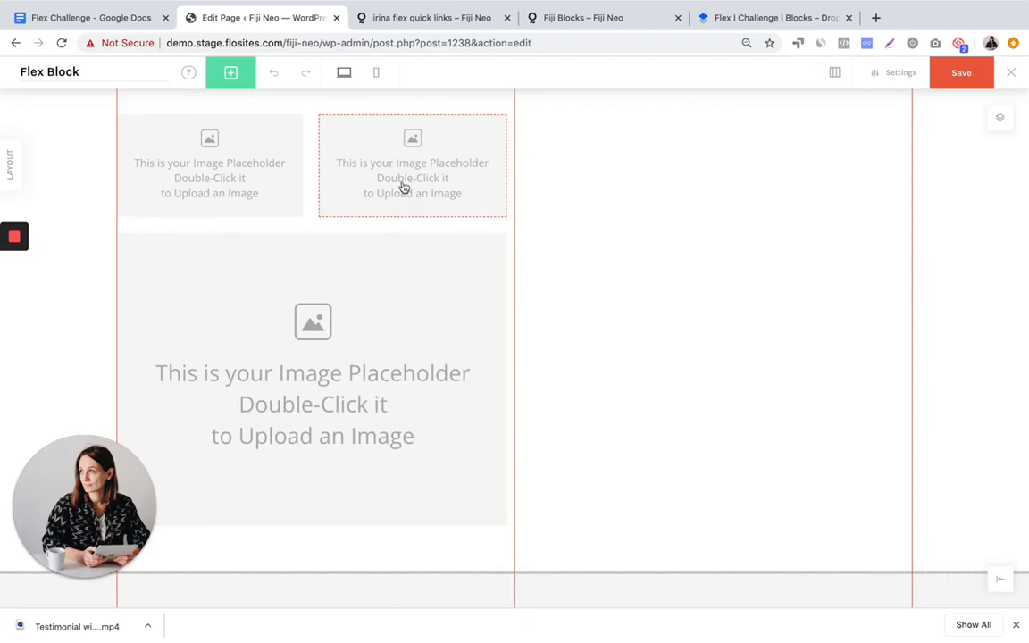
# Select all three left-column placeholders together and duplicate them into the empty right column
pyautogui.click(252, 173)
pyautogui.keyDown('shift'); pyautogui.click(378, 177); pyautogui.keyUp('shift')
pyautogui.keyDown('shift'); pyautogui.click(353, 351); pyautogui.keyUp('shift')
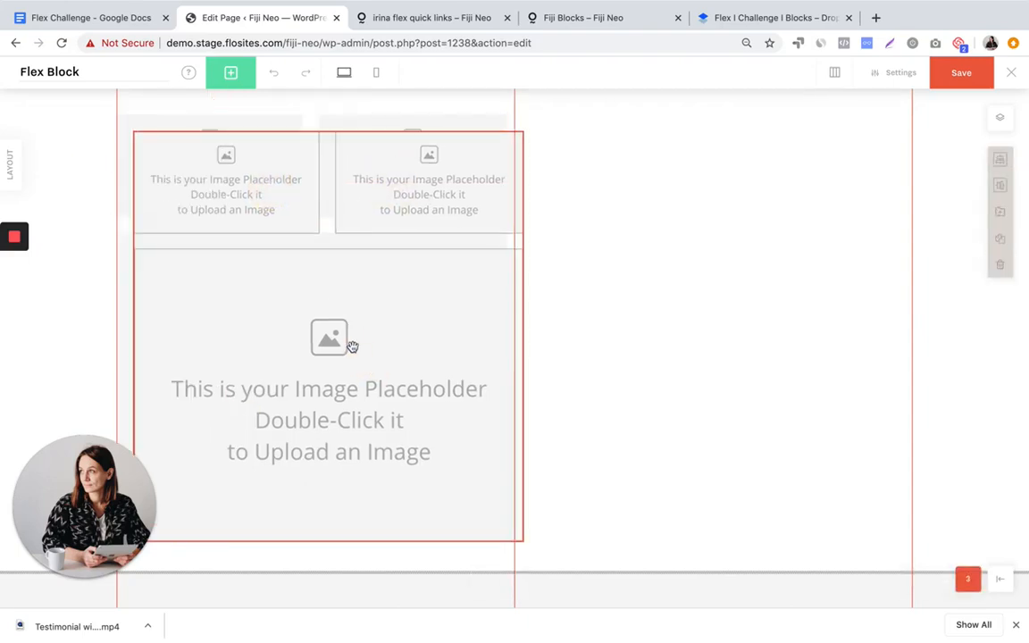
pyautogui.moveTo(354, 352); pyautogui.dragTo(746, 329)
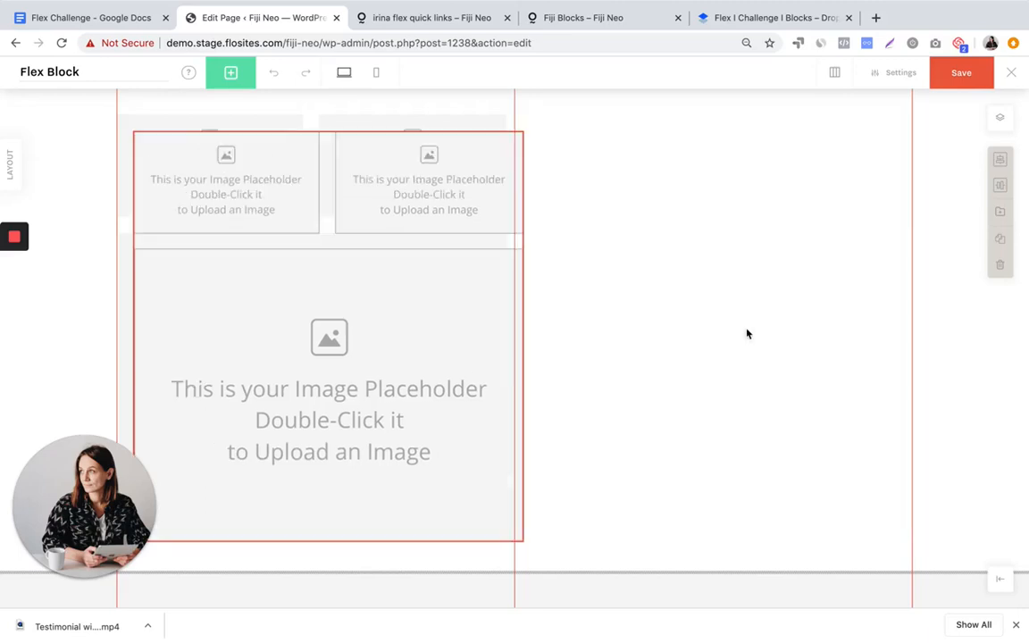
pyautogui.moveTo(391, 294); pyautogui.dragTo(758, 280)
pyautogui.click(628, 540)
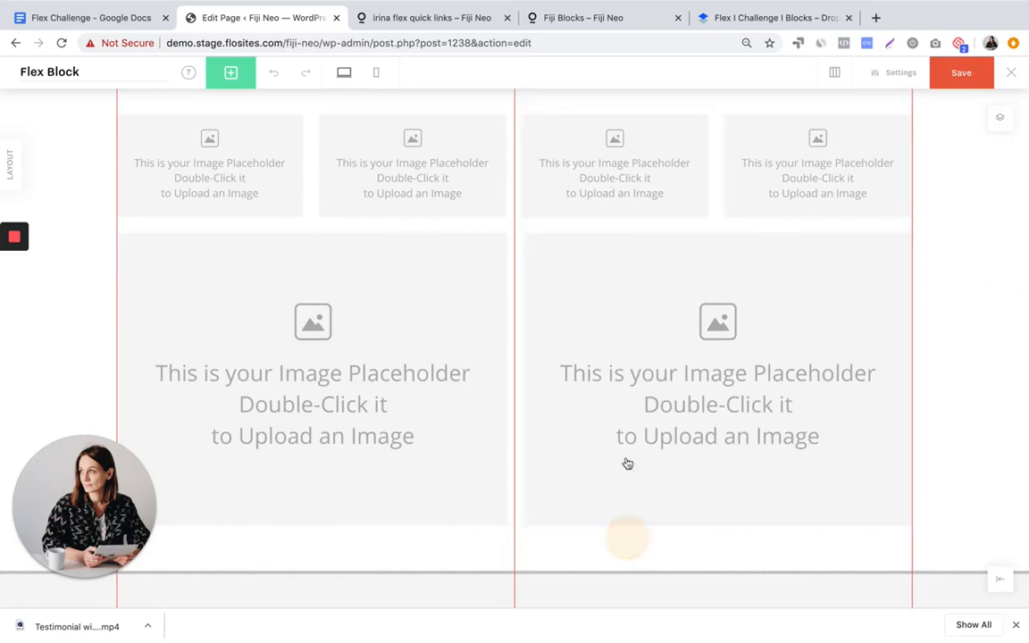
# Nudge the duplicated three-placeholder selection left until its right side meets the page-edge guide
pyautogui.click(632, 210)
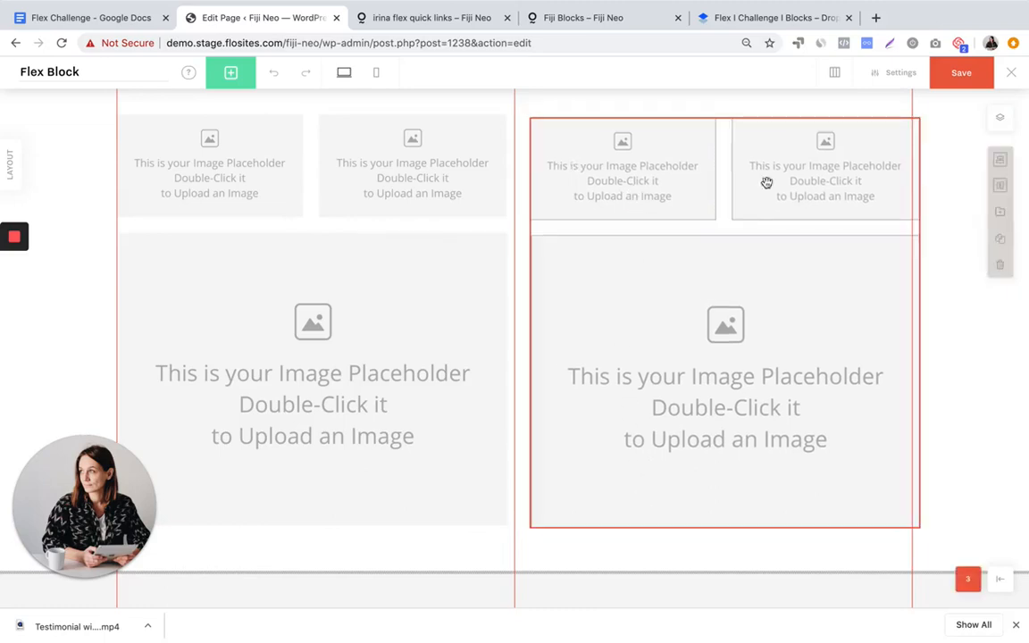
pyautogui.moveTo(999, 165)
pyautogui.press('Left')
pyautogui.press('Left')
pyautogui.press('Left')
pyautogui.press('Left')
pyautogui.press('Left')
pyautogui.press('Left')
pyautogui.press('Left')
pyautogui.press('Left')
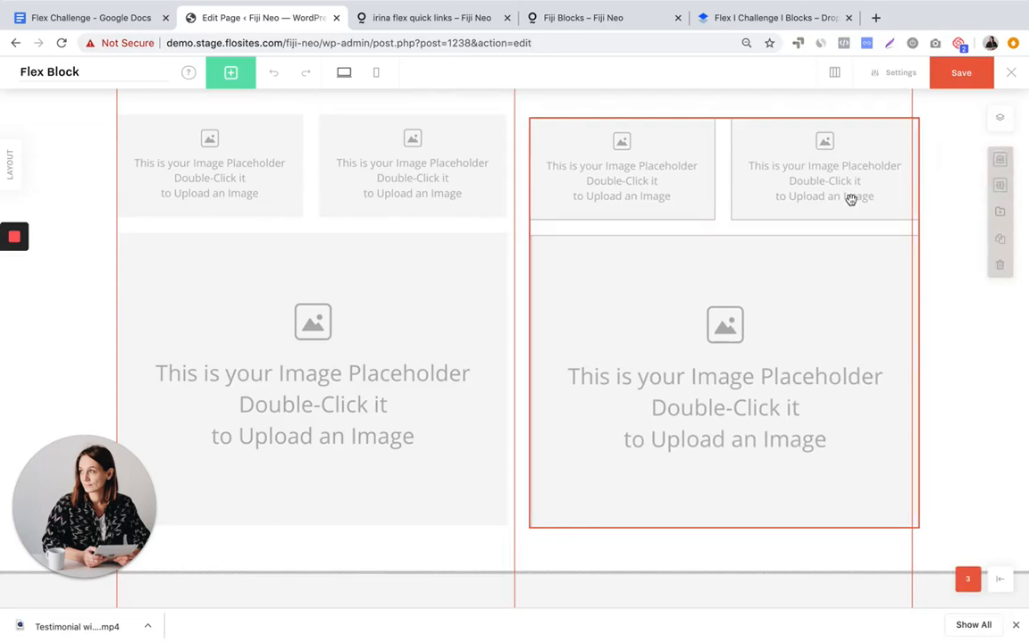
pyautogui.press('Left')
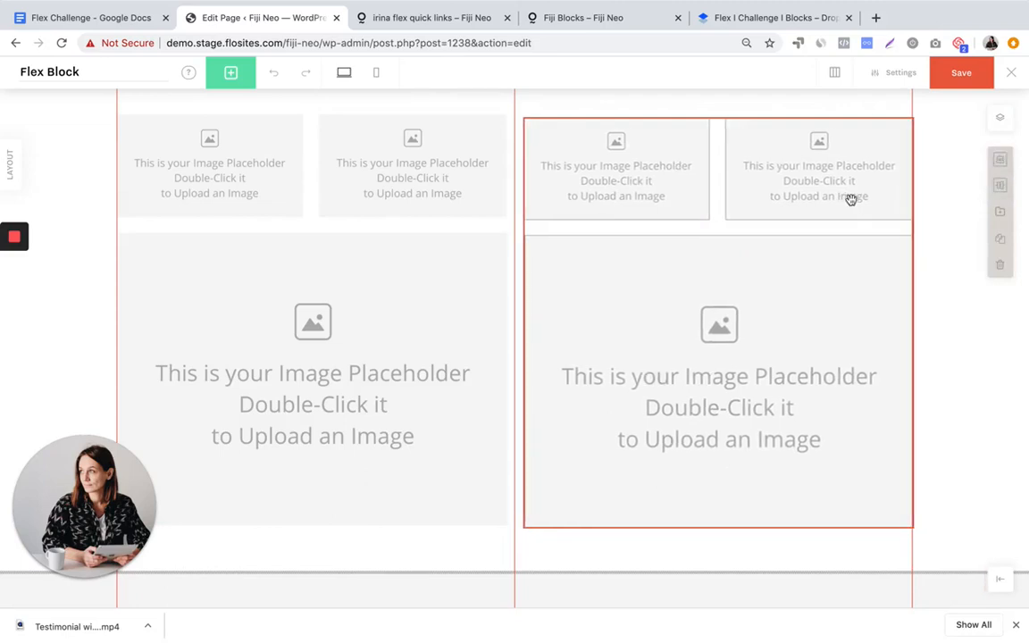
pyautogui.press('Left')
pyautogui.press('Left')
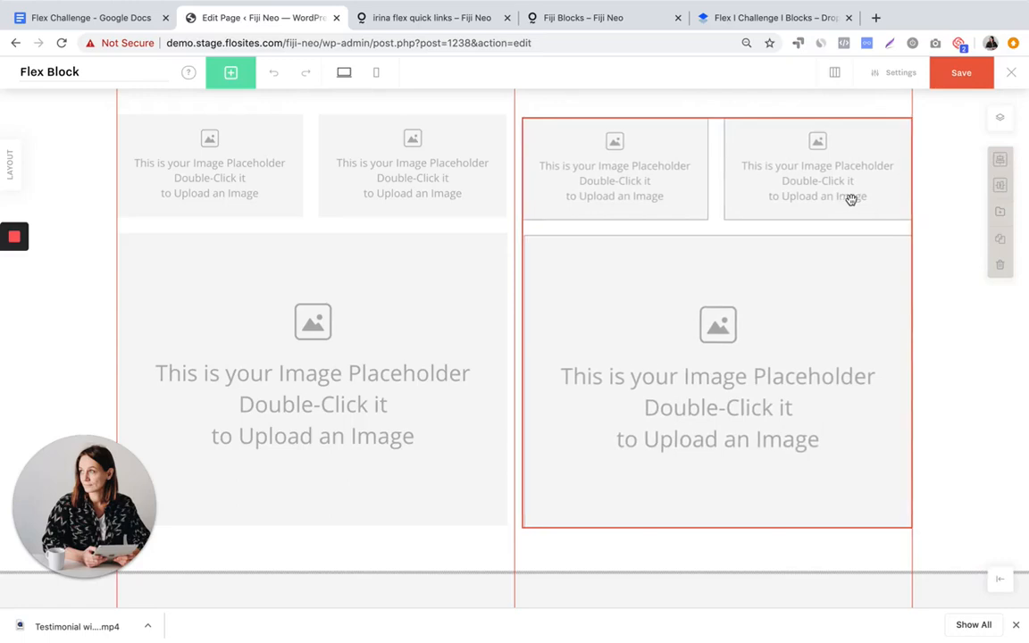
# Align the duplicated placeholders to their common bottom edge and move the large one above the two small ones
pyautogui.click(1000, 187)
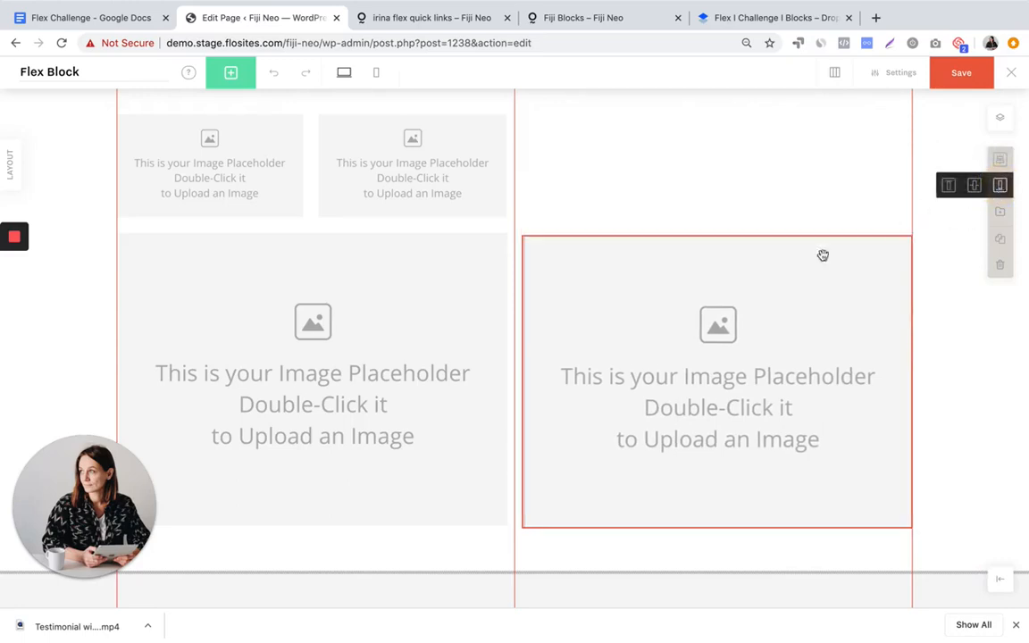
pyautogui.click(648, 203)
pyautogui.click(615, 349)
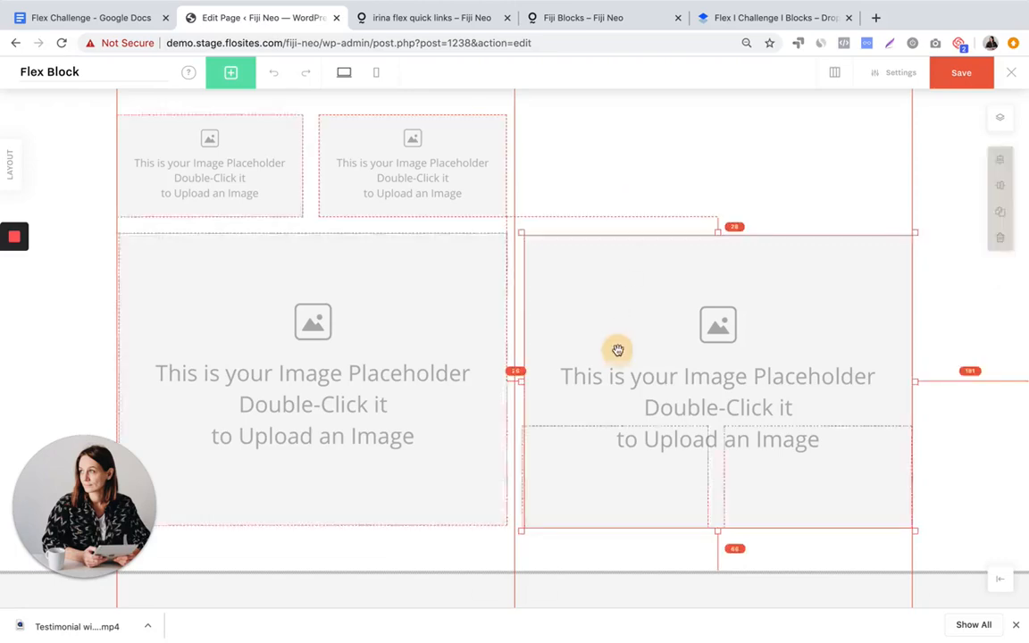
pyautogui.moveTo(617, 349); pyautogui.dragTo(612, 234)
# Adjust the large right-column placeholder vertically to leave a 24 px gap above the two small ones
pyautogui.click(1000, 120)
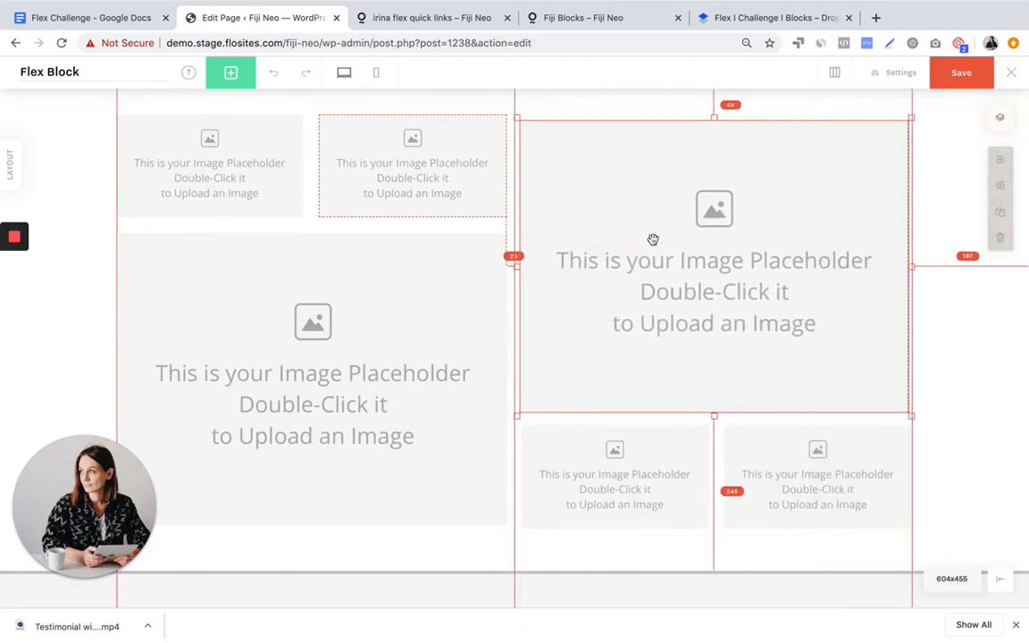
pyautogui.click(630, 264)
pyautogui.moveTo(629, 264); pyautogui.dragTo(629, 261)
pyautogui.click(611, 503)
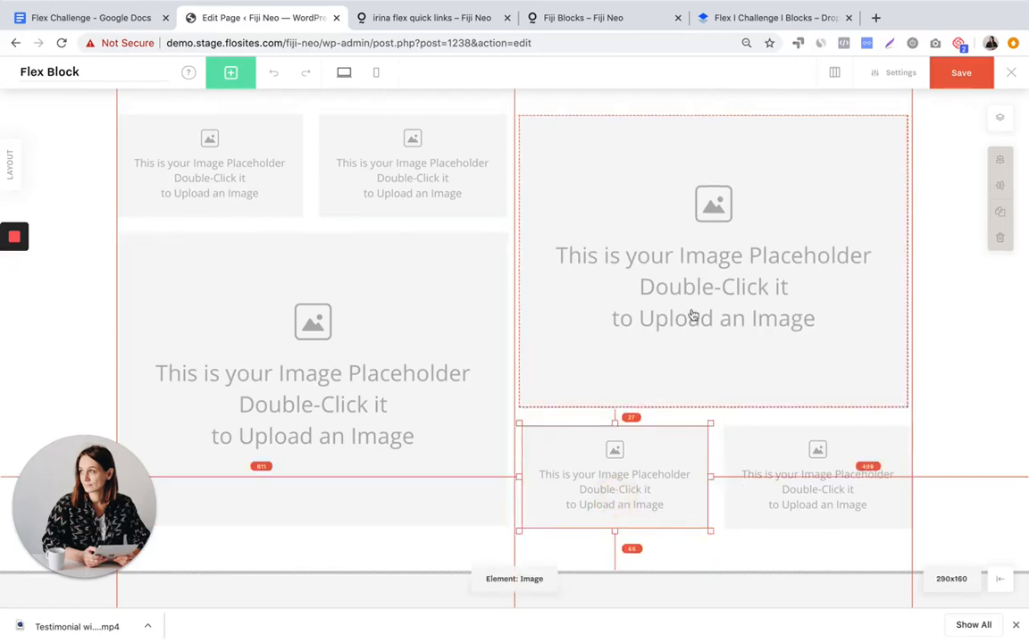
pyautogui.moveTo(691, 315); pyautogui.dragTo(691, 308)
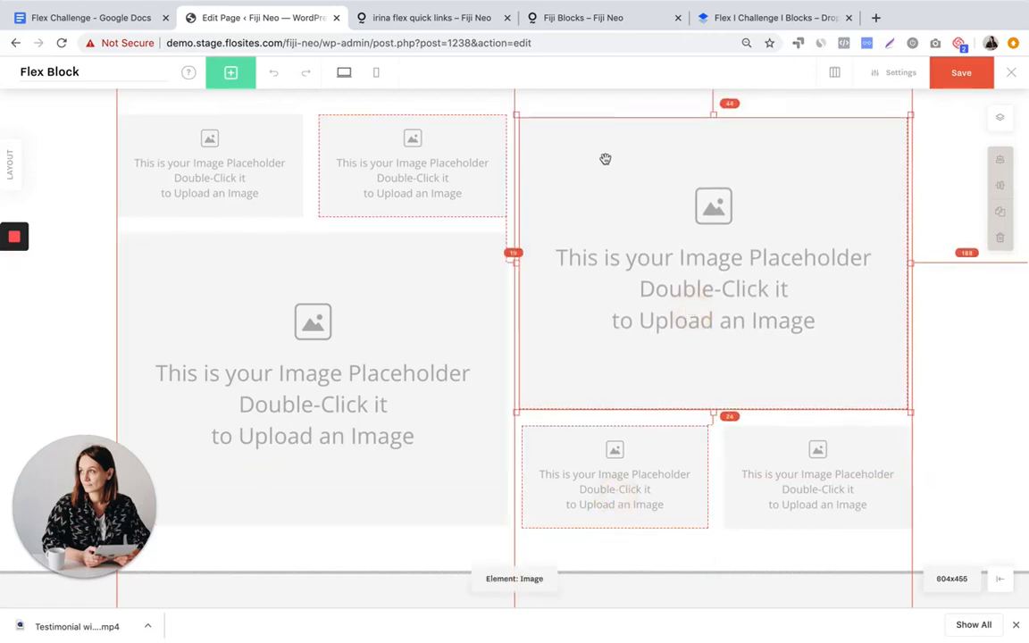
pyautogui.click(602, 108)
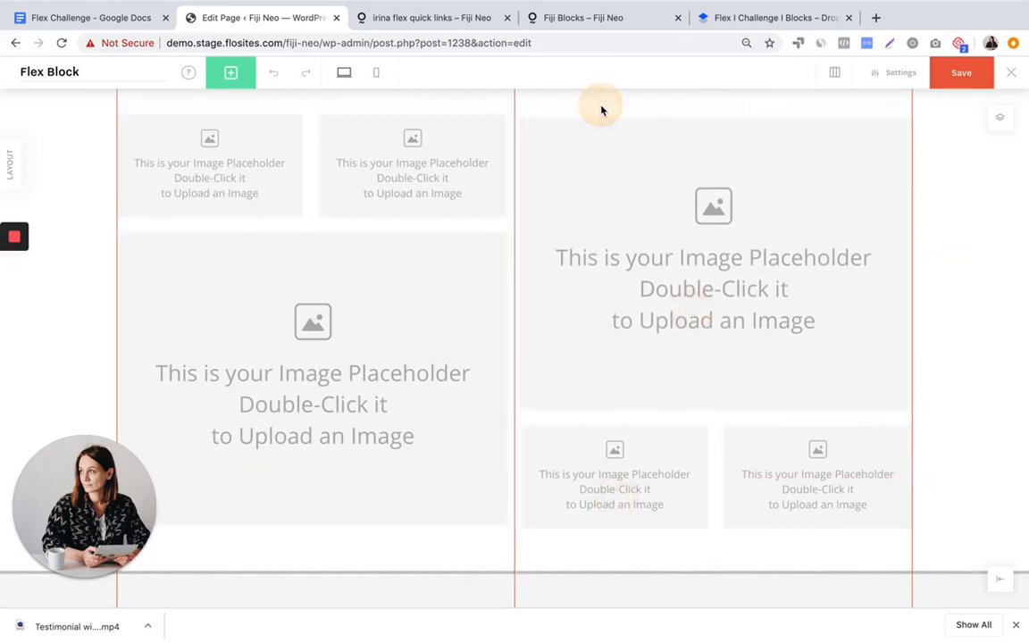
# Select the three right-column placeholders together and shift them up to line up with the top of the left column
pyautogui.click(618, 208)
pyautogui.click(448, 181)
pyautogui.click(652, 166)
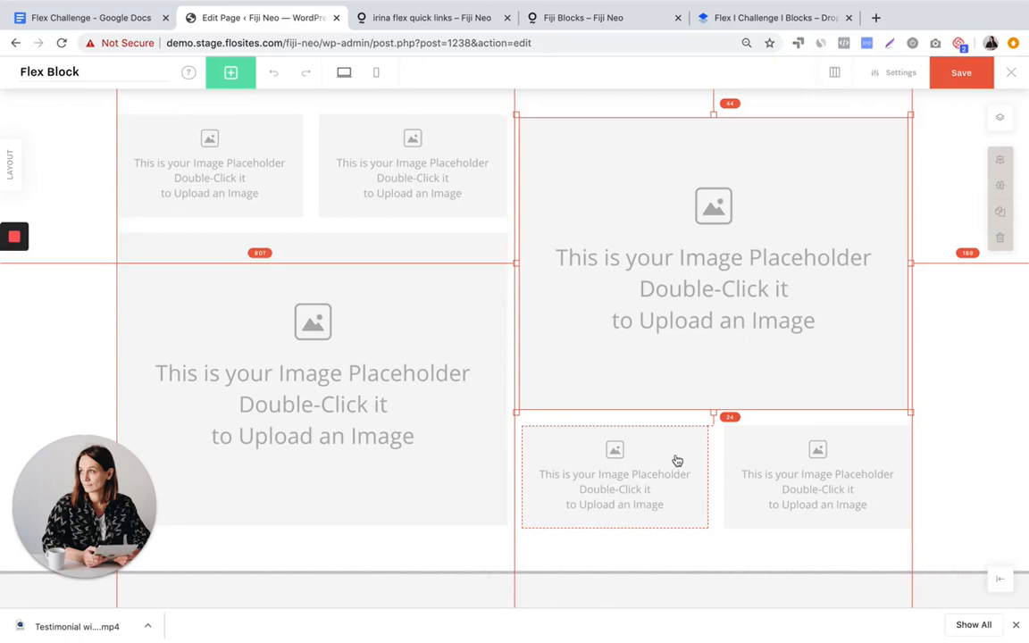
pyautogui.click(769, 476)
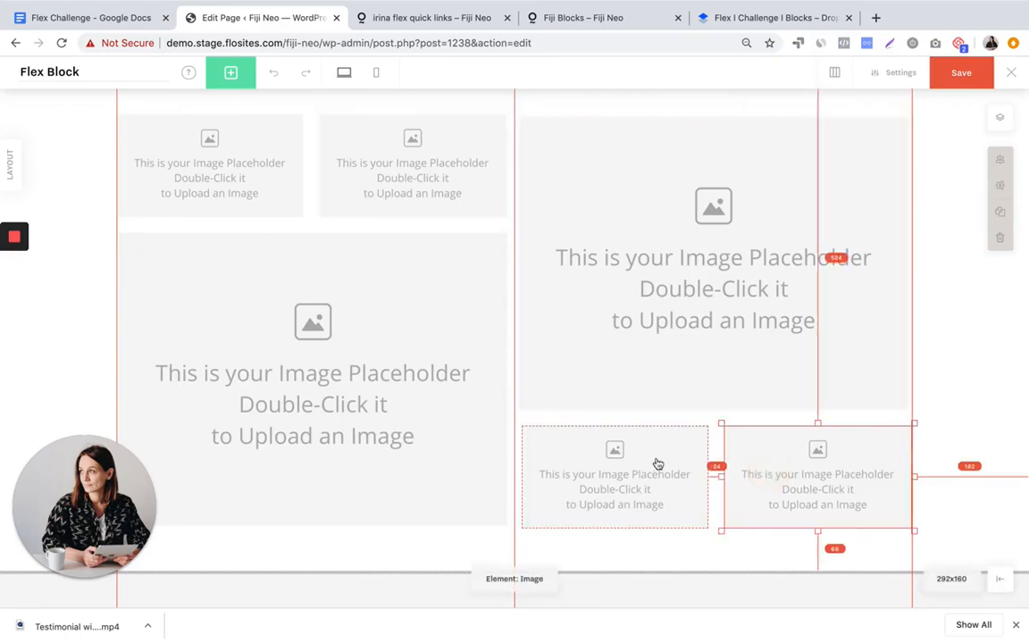
pyautogui.keyDown('shift'); pyautogui.click(654, 465); pyautogui.keyUp('shift')
pyautogui.keyDown('shift'); pyautogui.click(660, 382); pyautogui.keyUp('shift')
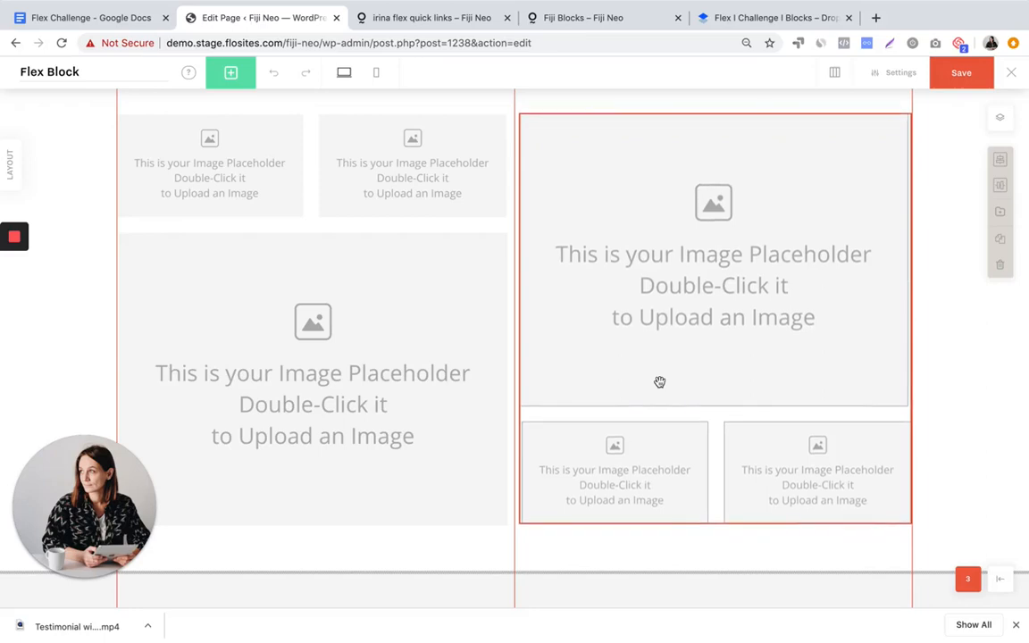
pyautogui.click(651, 560)
pyautogui.click(467, 496)
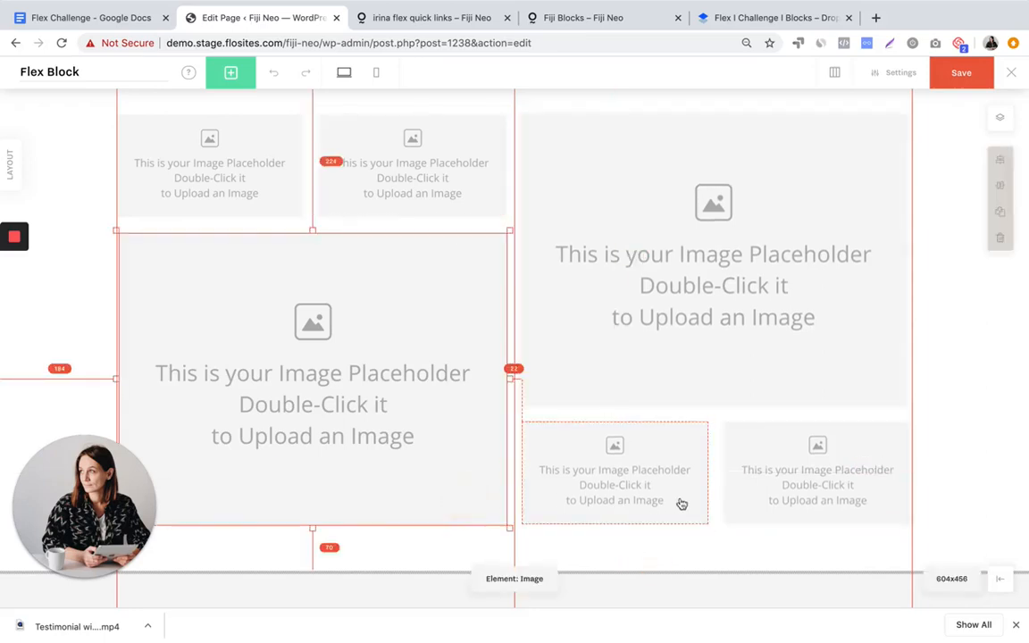
# Fill the first small placeholder in the left column with the city street photo from the Media Library
pyautogui.click(685, 545)
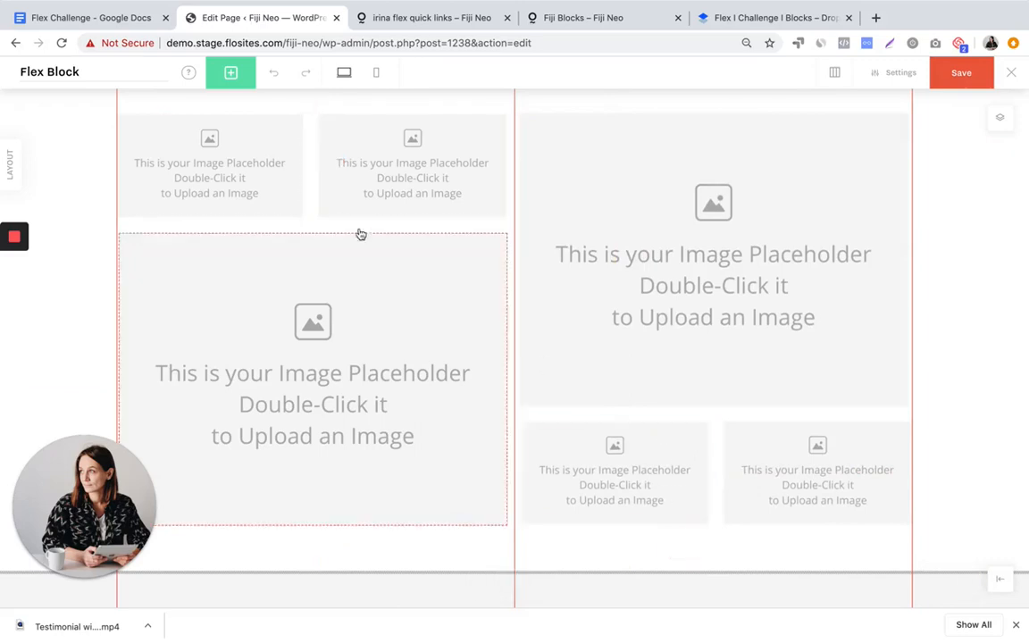
pyautogui.click(274, 181)
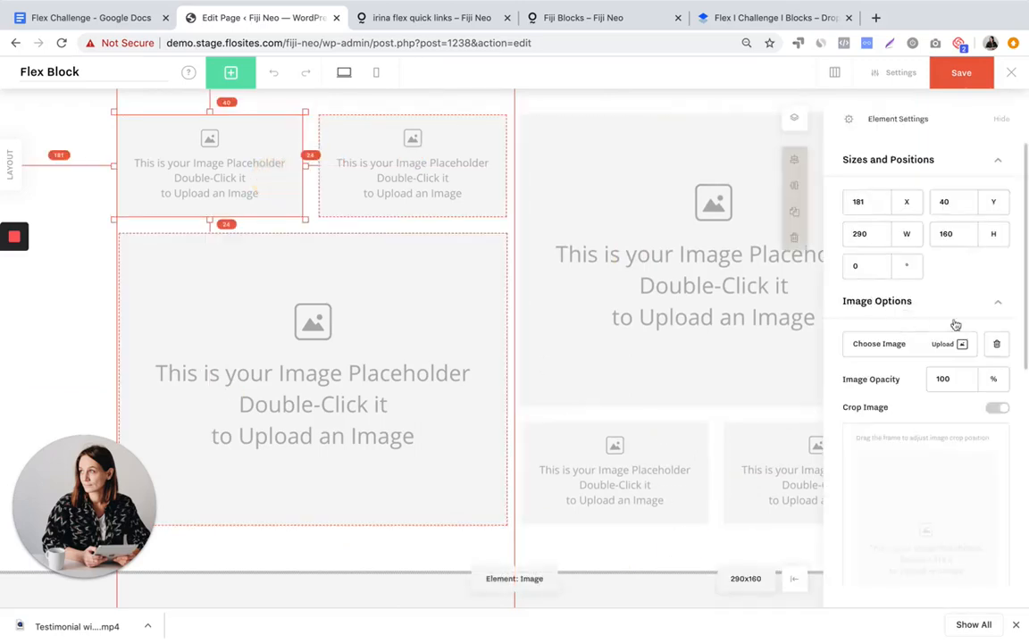
pyautogui.click(903, 354)
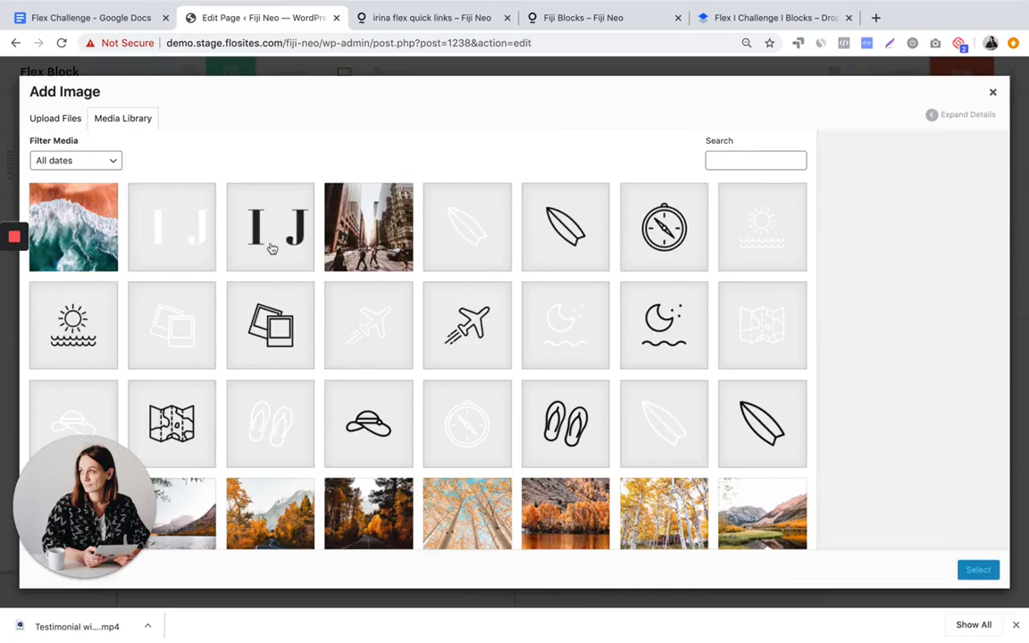
pyautogui.click(373, 232)
pyautogui.click(979, 570)
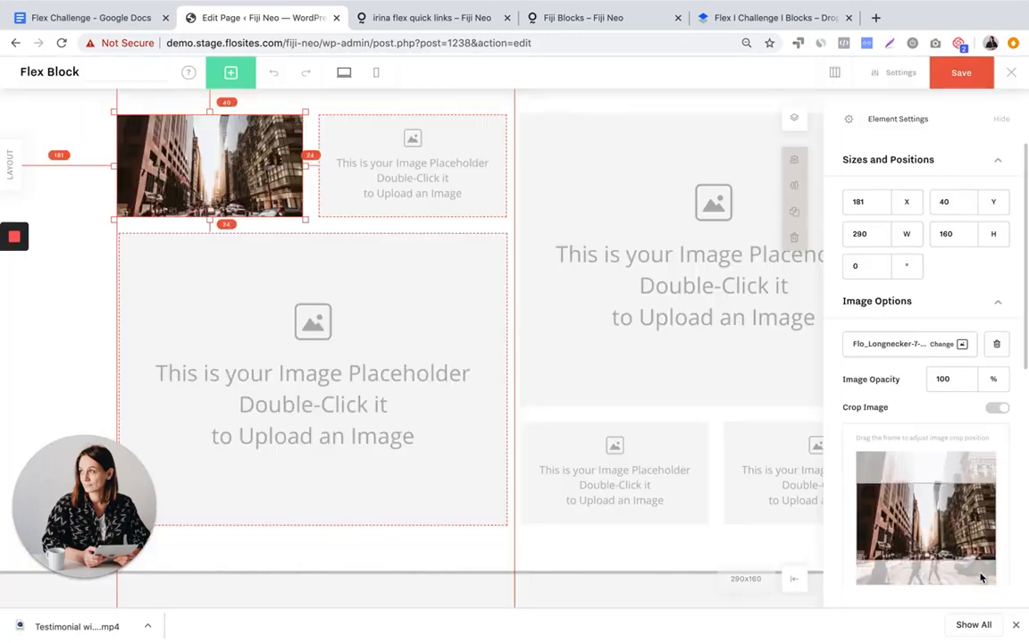
# Fill the second small placeholder in the left column with Fall_Gallery-10.jpg, the forest photo, from the Media Library
pyautogui.click(432, 190)
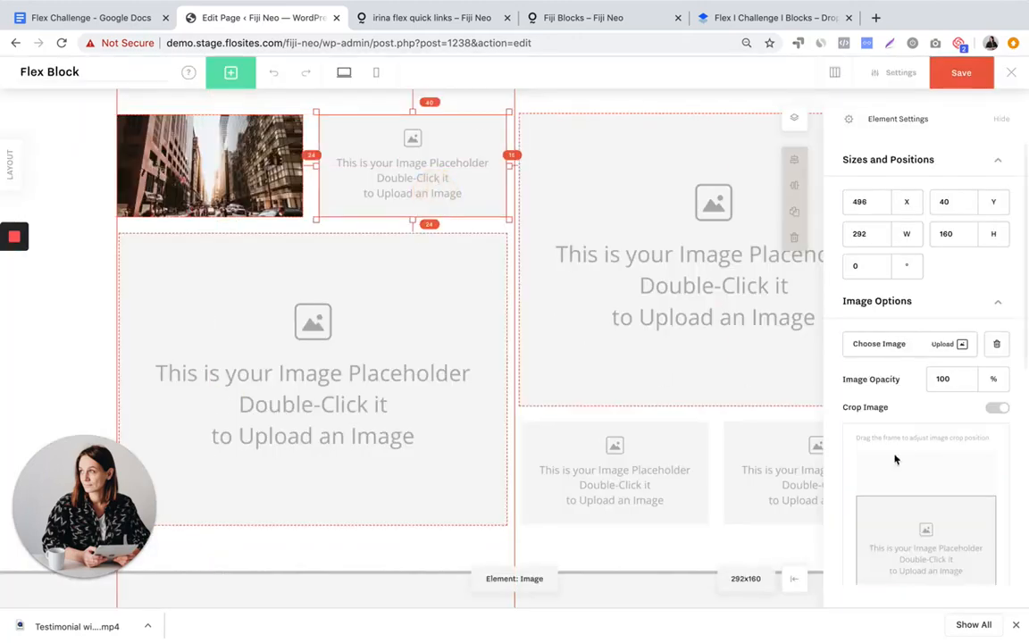
pyautogui.click(887, 353)
pyautogui.scroll(-3, 430, 420)
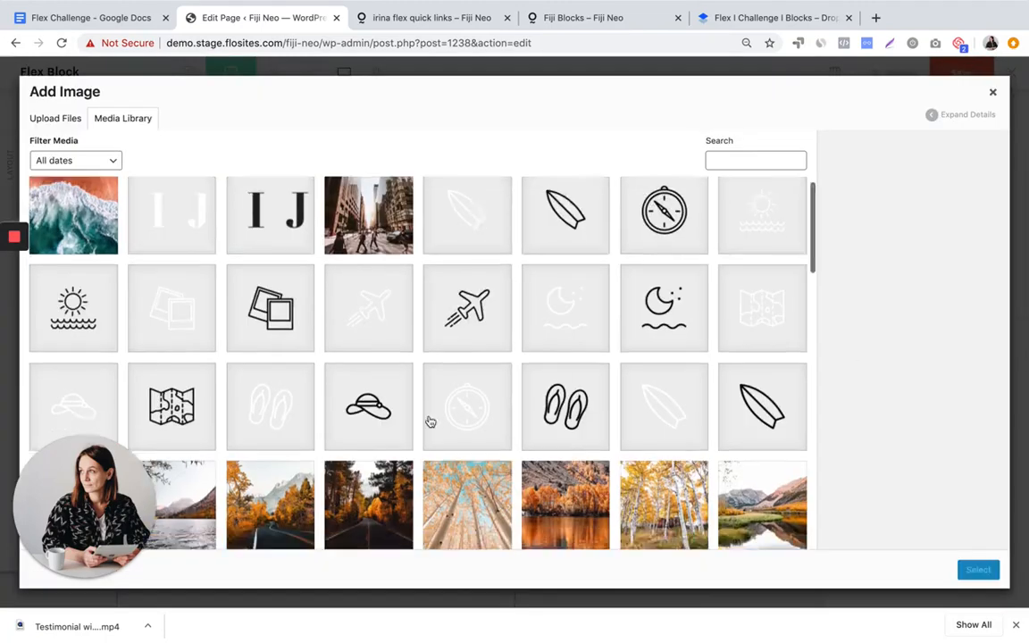
pyautogui.scroll(-2, 429, 420)
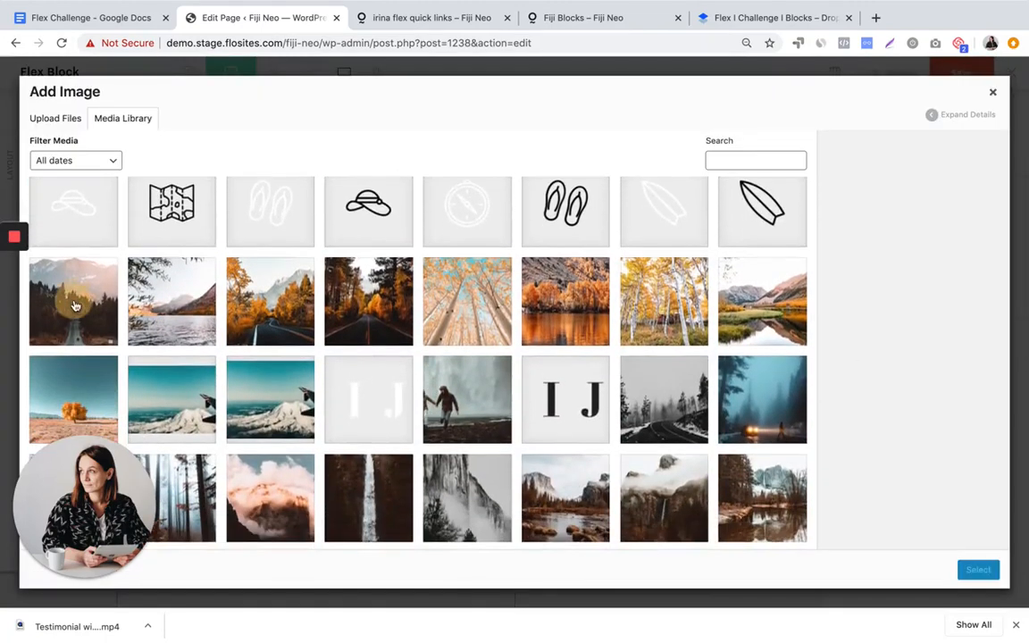
pyautogui.click(76, 305)
pyautogui.click(979, 572)
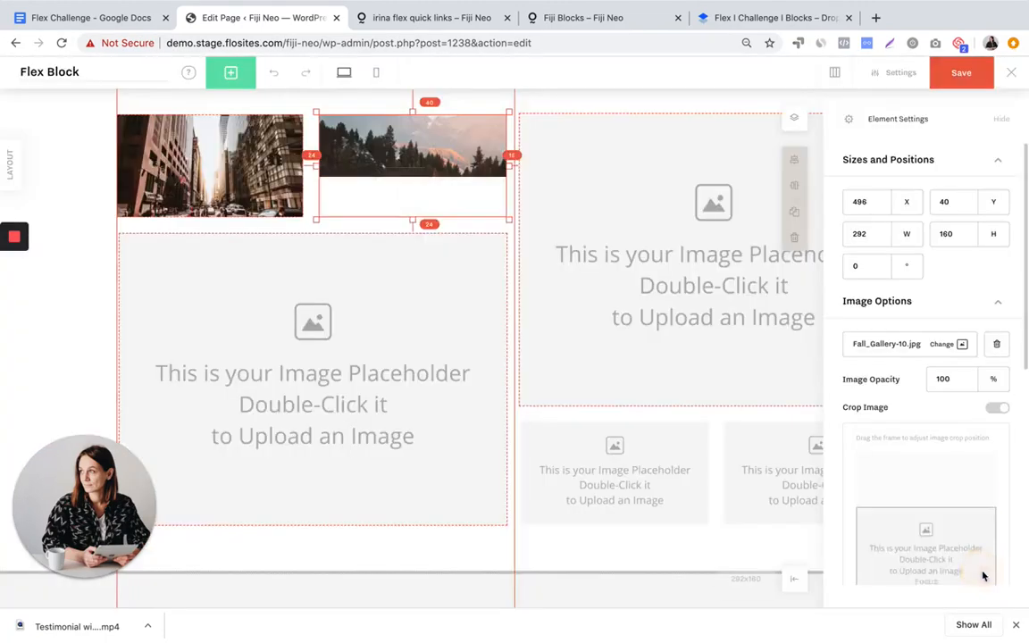
# Fill the large left-column placeholder with Iceland_Gallery11.jpg from the Media Library
pyautogui.click(340, 379)
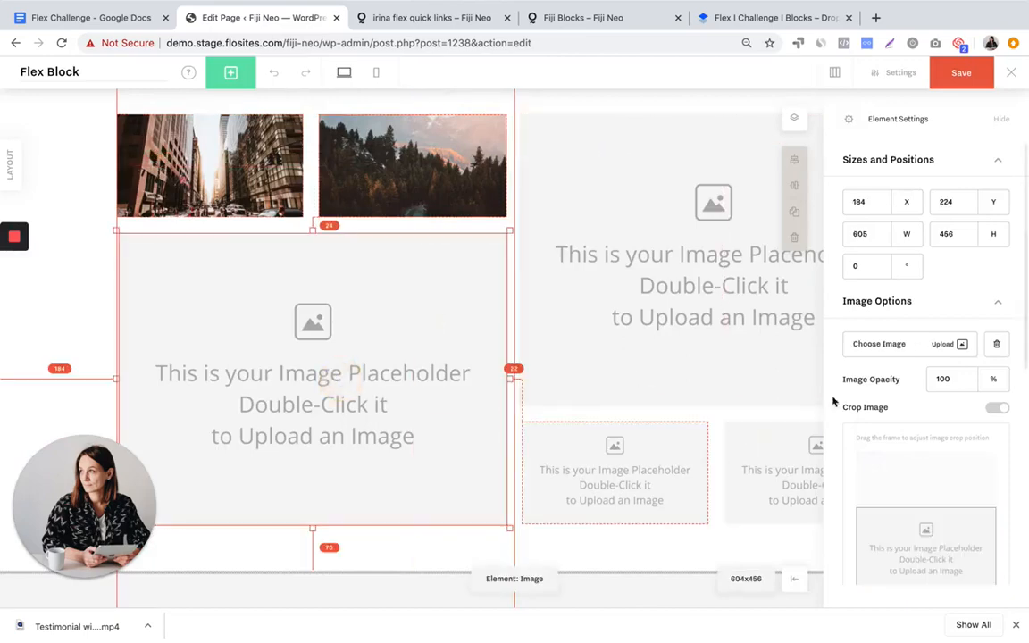
pyautogui.click(858, 350)
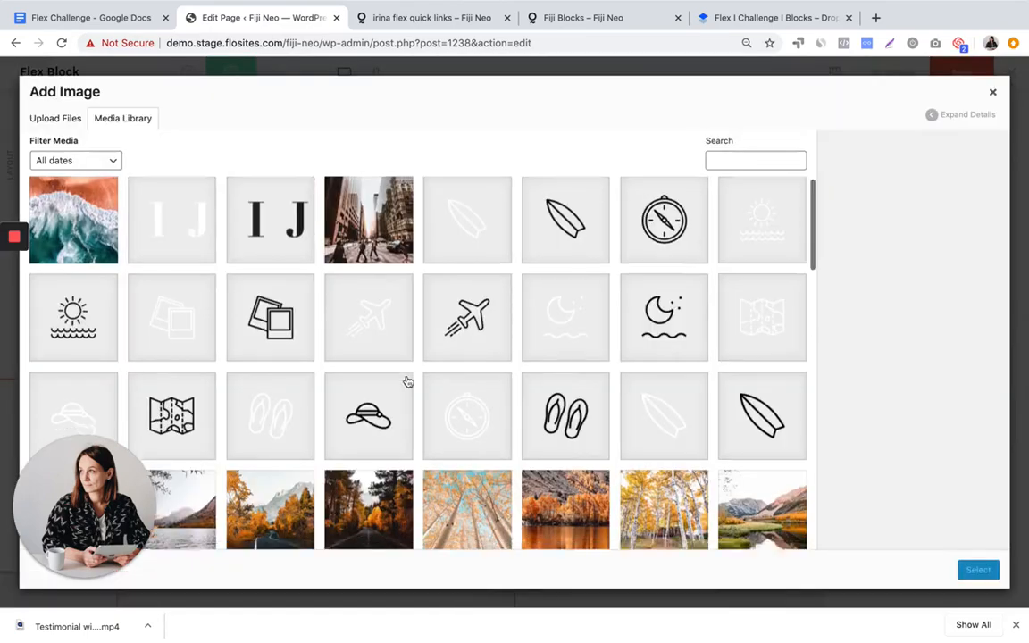
pyautogui.scroll(-10, 406, 382)
pyautogui.scroll(-1, 406, 382)
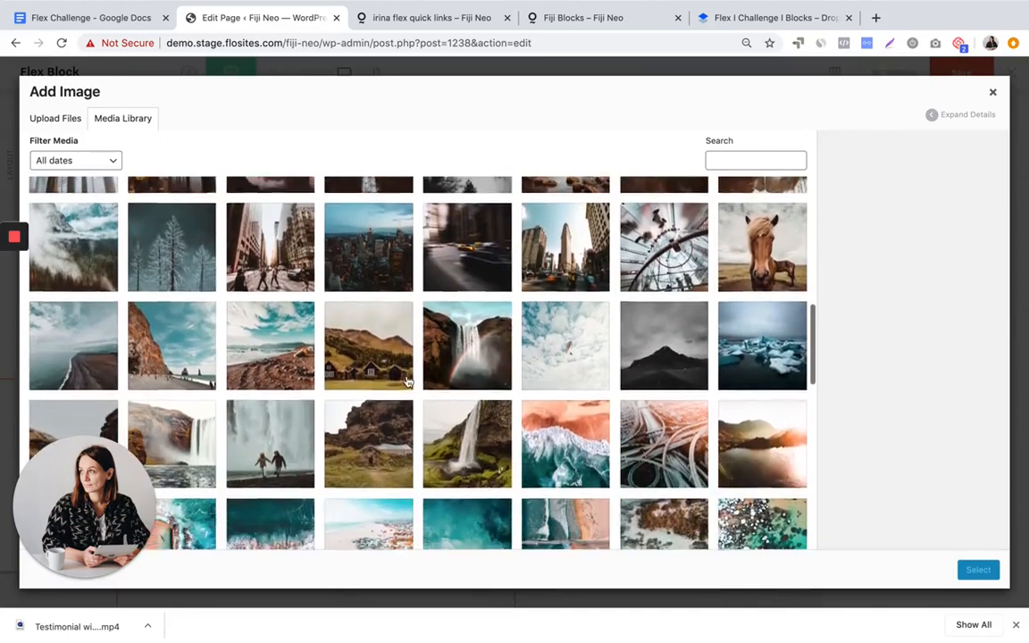
pyautogui.click(264, 345)
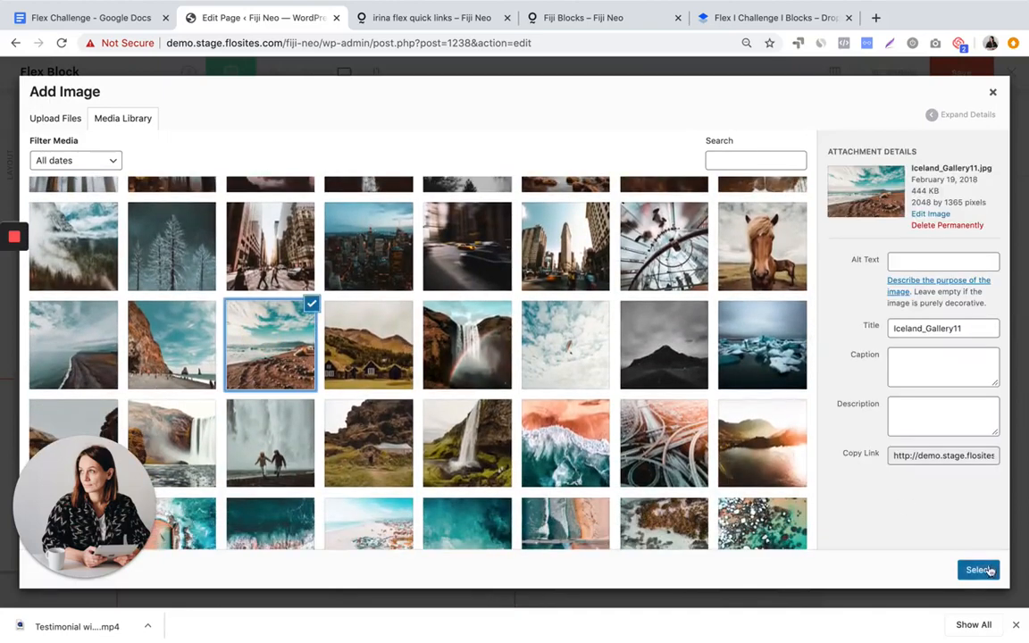
pyautogui.click(988, 570)
# Fill the large right-column placeholder with the frosted bare trees photo from the Media Library
pyautogui.click(622, 237)
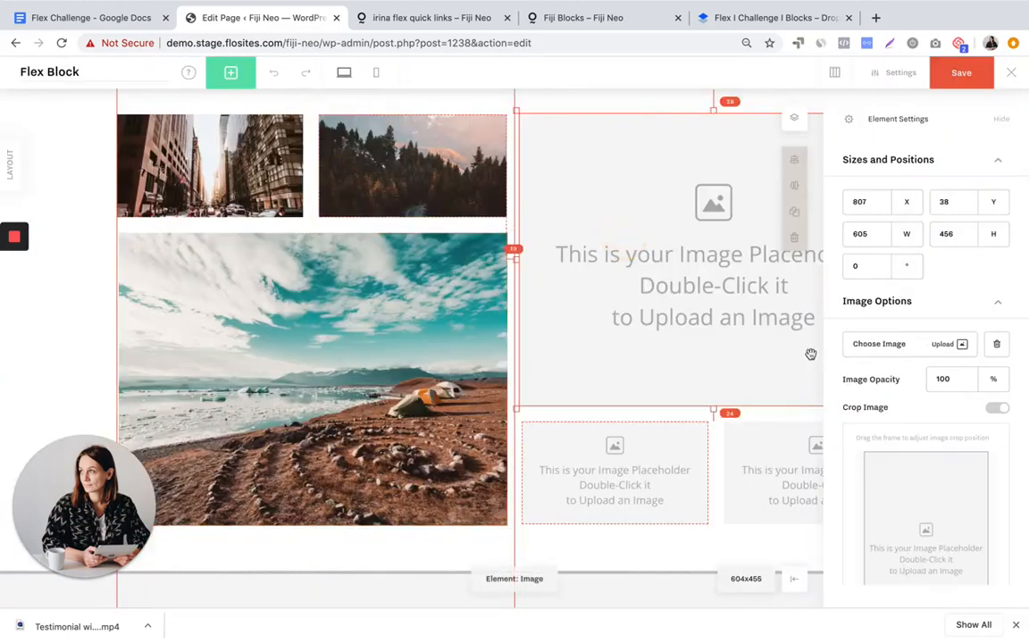
pyautogui.click(848, 353)
pyautogui.scroll(-10, 381, 357)
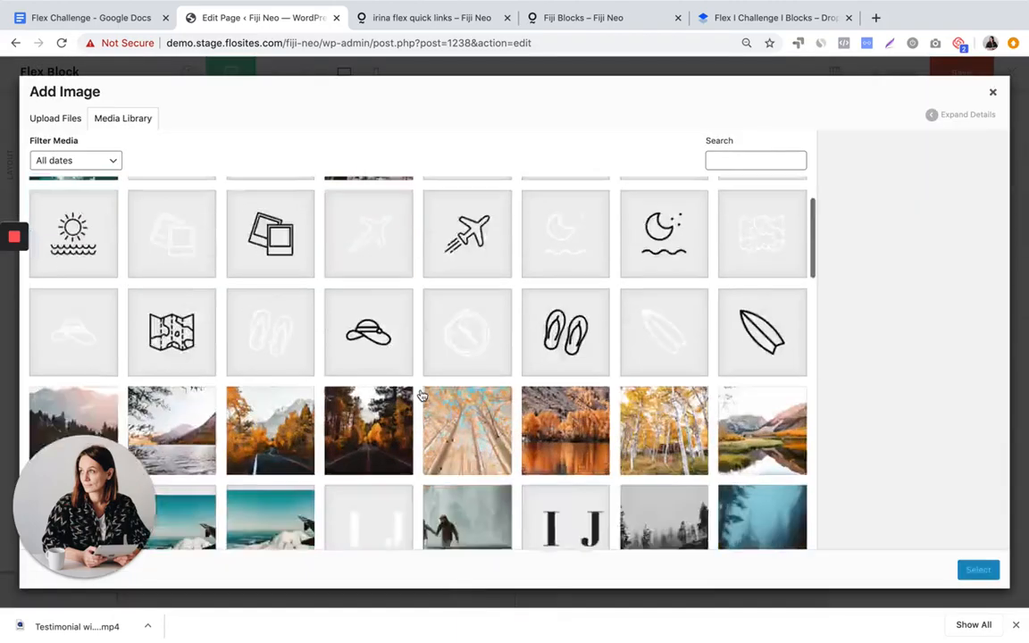
pyautogui.click(168, 251)
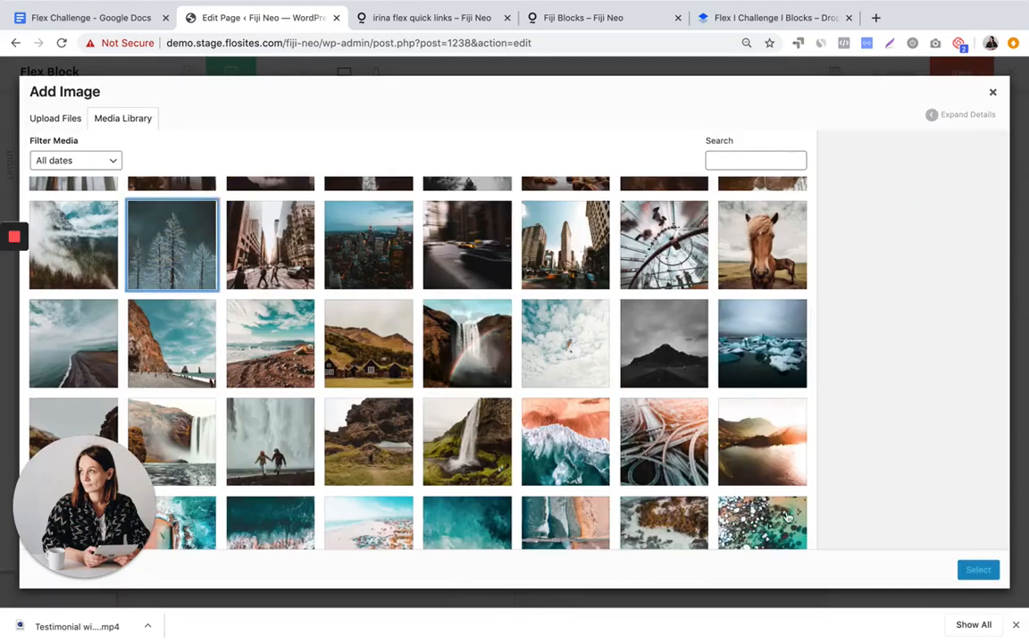
pyautogui.click(979, 570)
# Fill the first small placeholder under the frosted trees photo with Fall_Gallery-4.jpg, the orange trees by the water
pyautogui.click(640, 447)
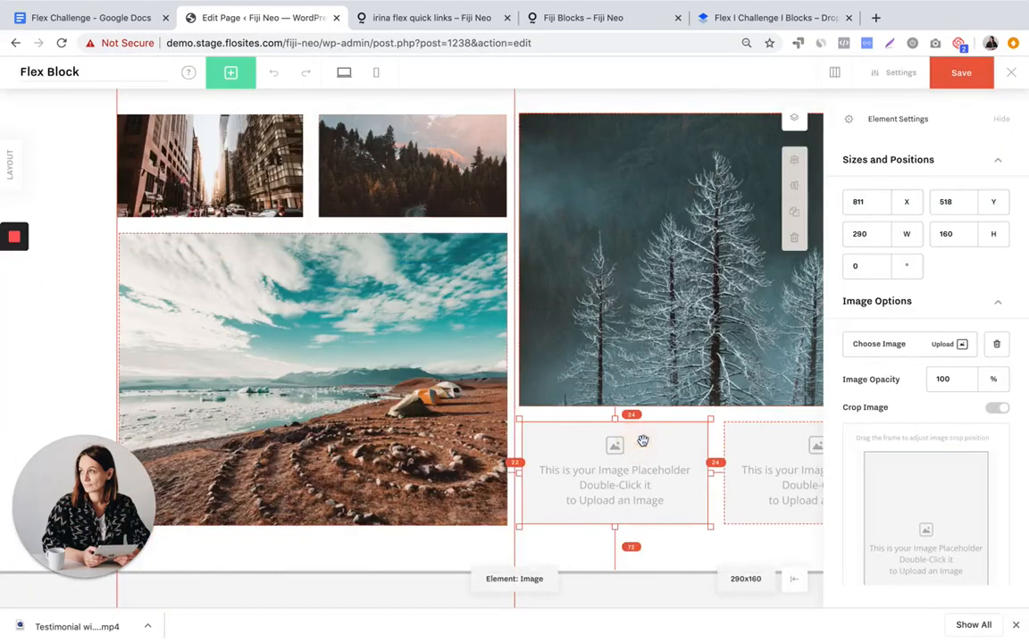
pyautogui.click(871, 344)
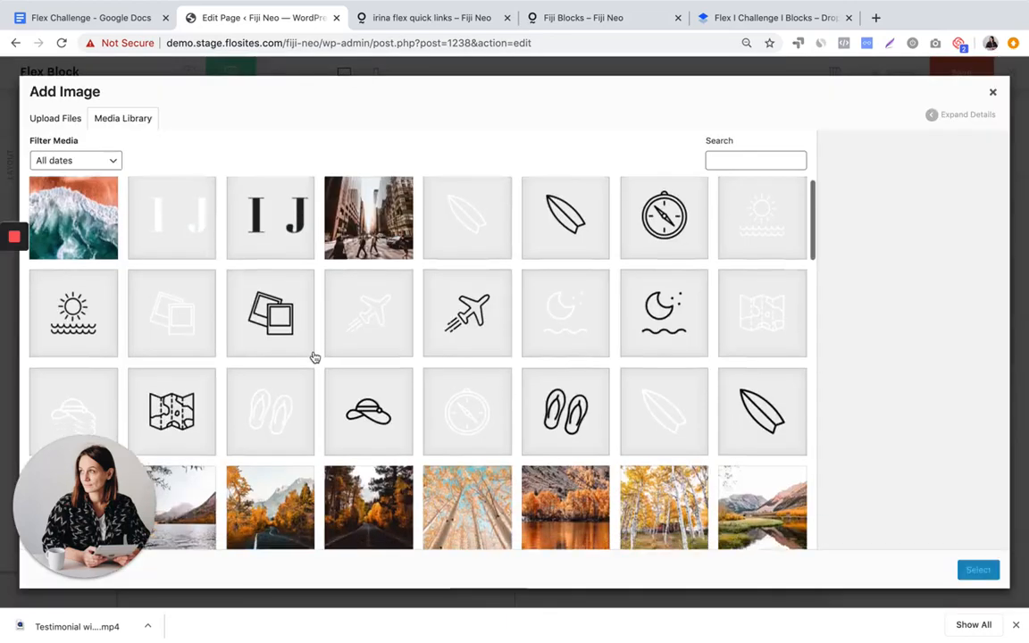
pyautogui.scroll(-3, 313, 358)
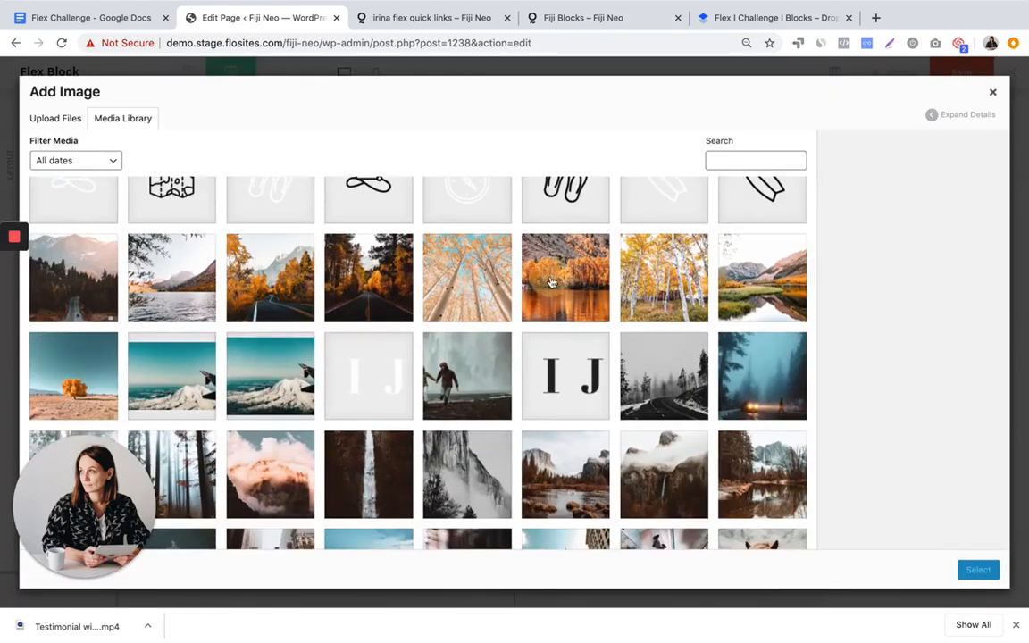
pyautogui.click(551, 282)
pyautogui.click(978, 570)
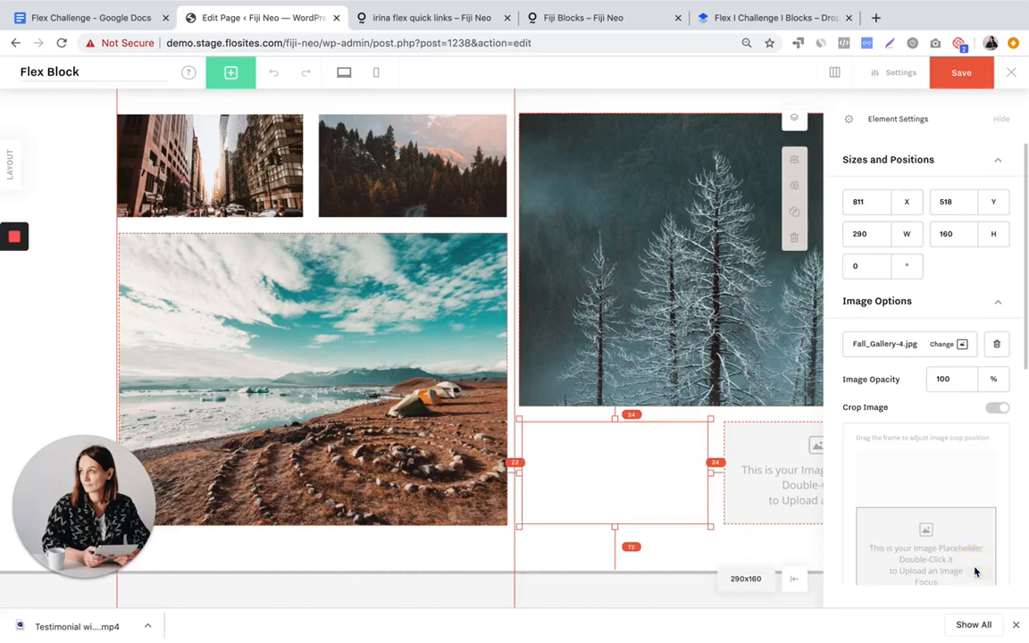
# Fill the last small right-column placeholder with the airplane wing and snowy mountain photo, then hide the element settings and deselect it
pyautogui.click(799, 481)
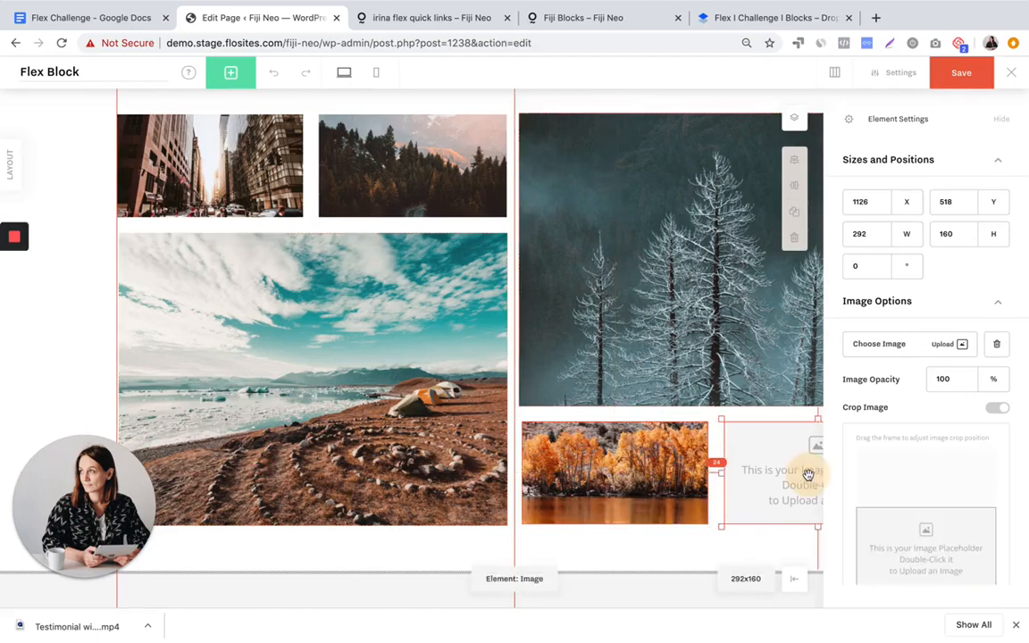
pyautogui.click(876, 352)
pyautogui.scroll(-3, 497, 477)
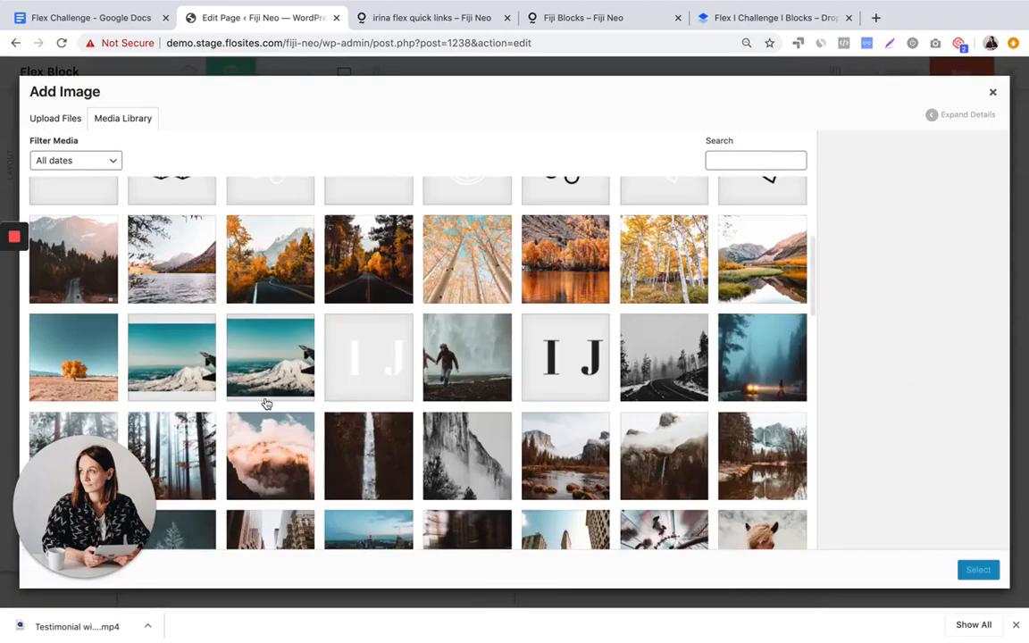
pyautogui.click(174, 344)
pyautogui.click(978, 569)
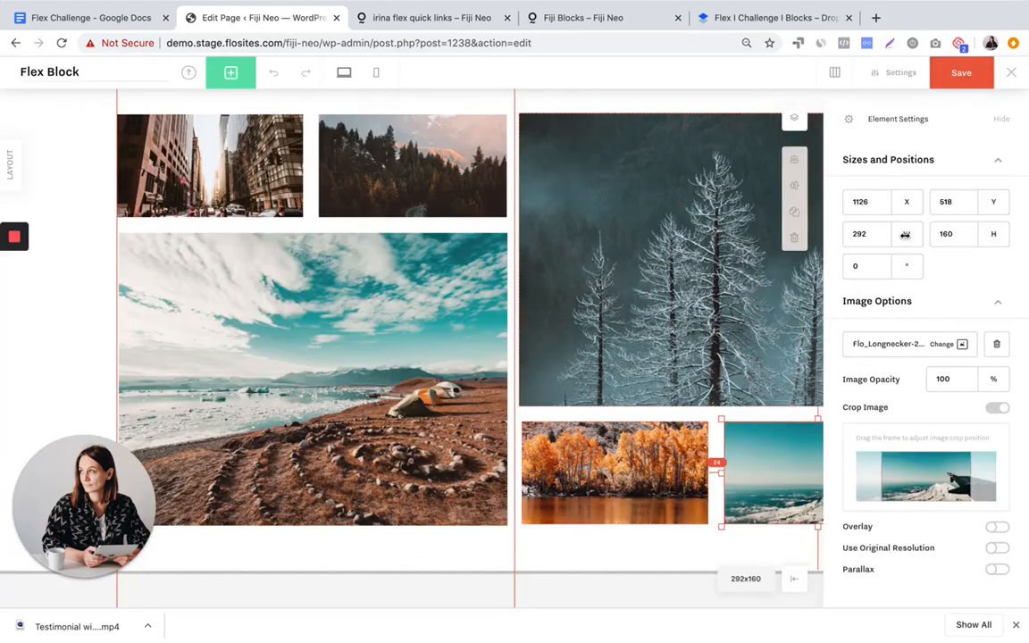
pyautogui.click(1003, 119)
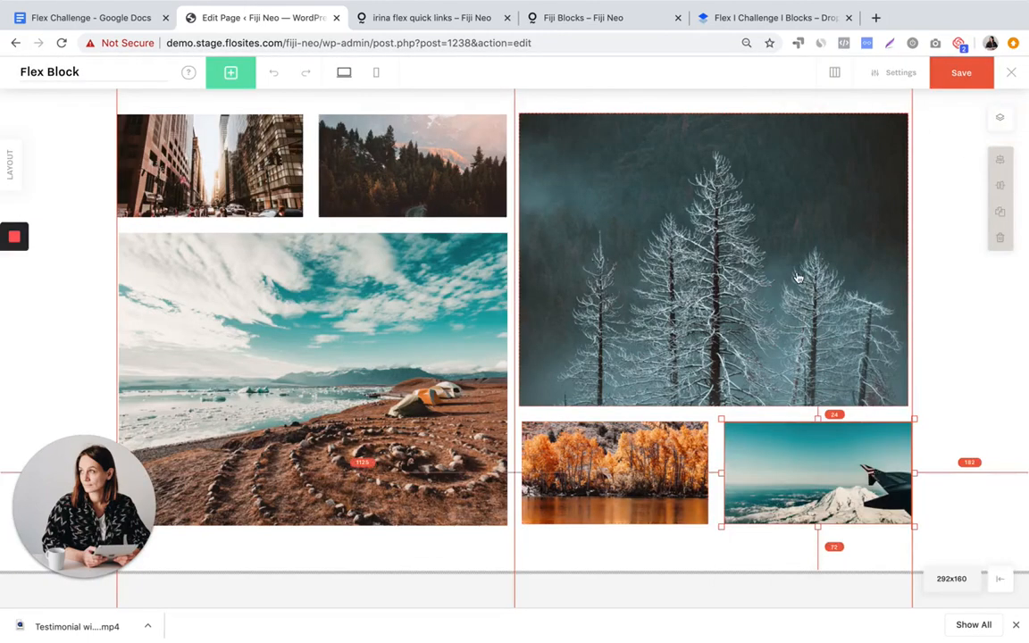
pyautogui.click(705, 101)
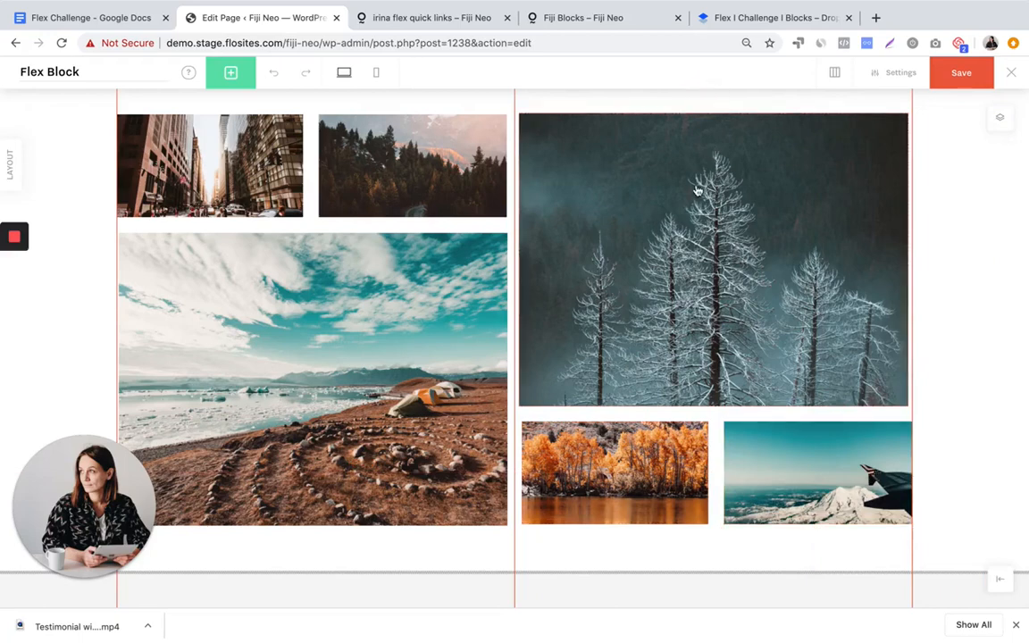
# Add a text element, place it over the city street photo and narrow it to 287 px wide
pyautogui.click(231, 72)
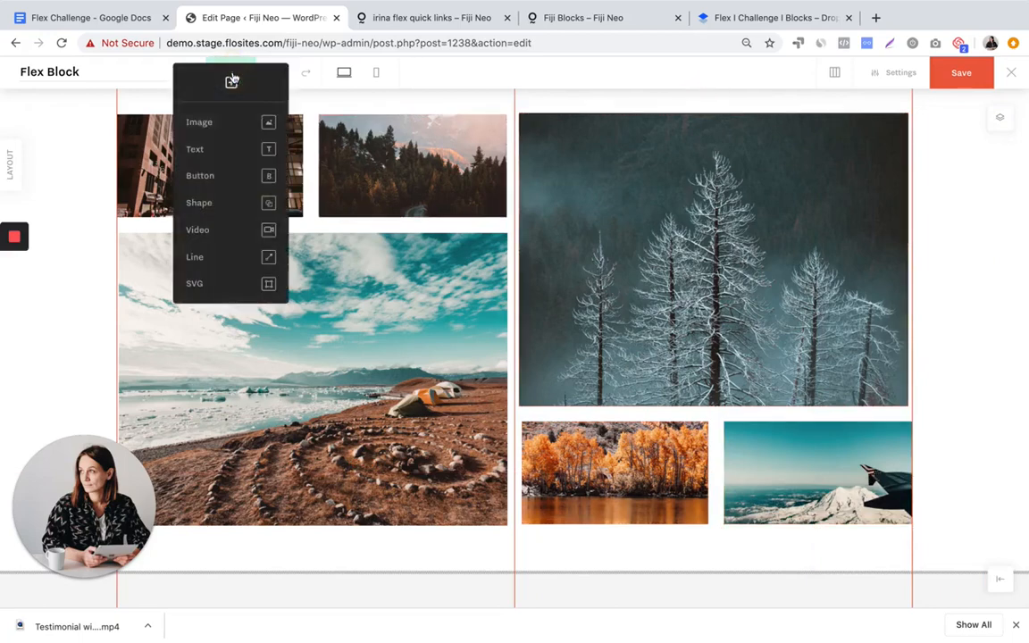
pyautogui.click(198, 149)
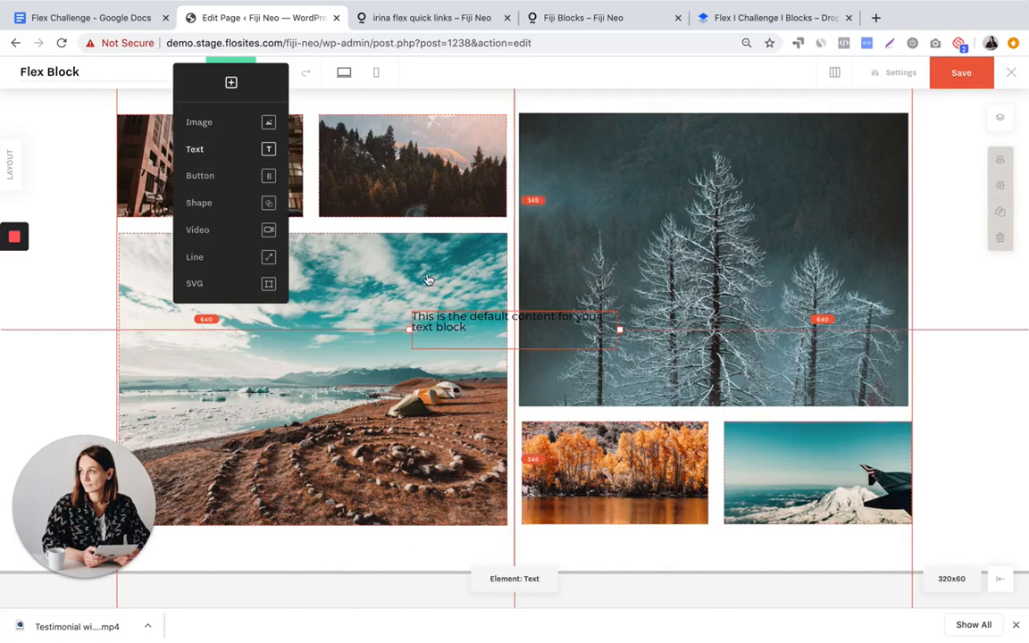
pyautogui.click(415, 102)
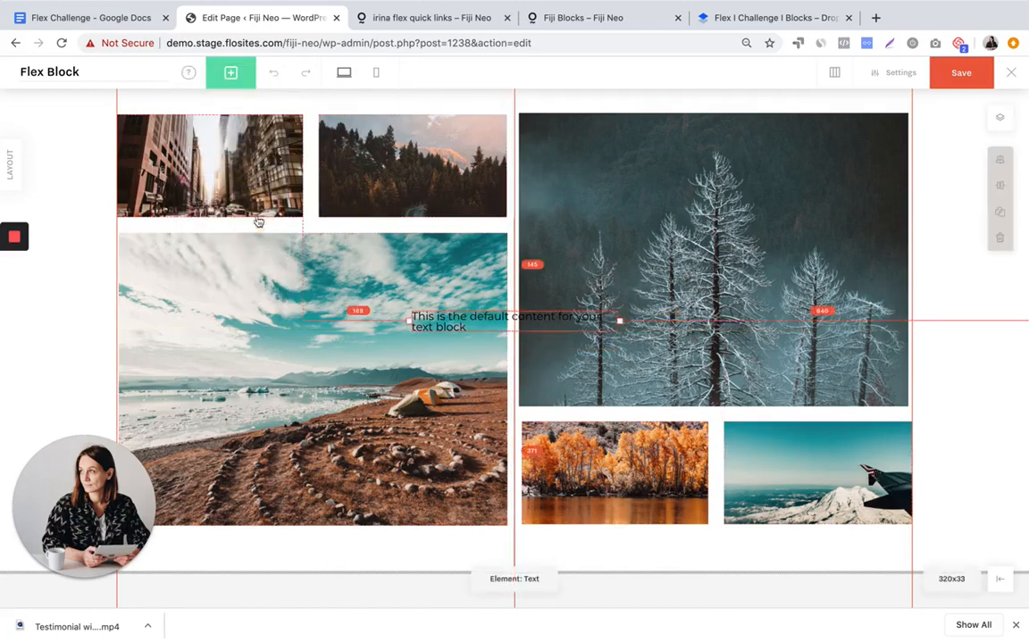
pyautogui.moveTo(258, 221); pyautogui.dragTo(157, 174)
pyautogui.moveTo(327, 169); pyautogui.dragTo(303, 170)
# Replace the default text on the city street photo with "Work" and color it with the white theme color #FFFFFF
pyautogui.doubleClick(284, 169)
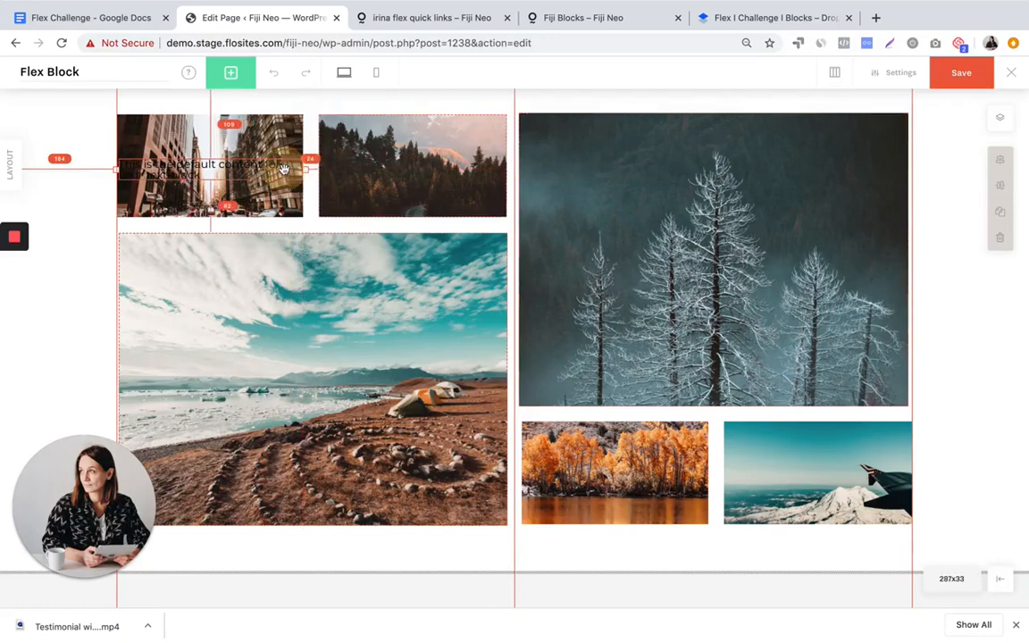
pyautogui.press('BackSpace')
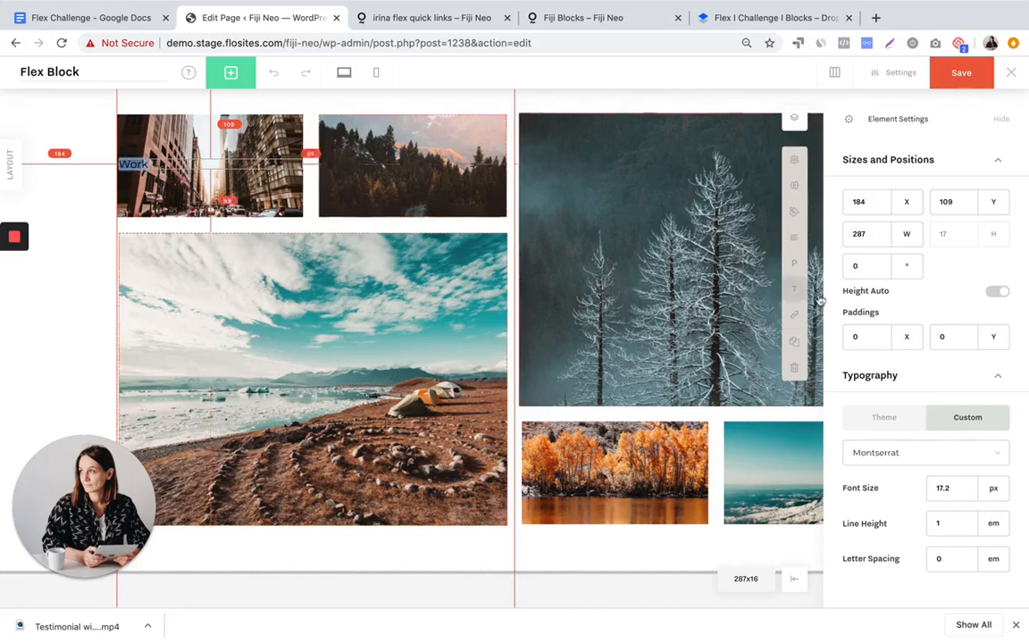
pyautogui.click(794, 215)
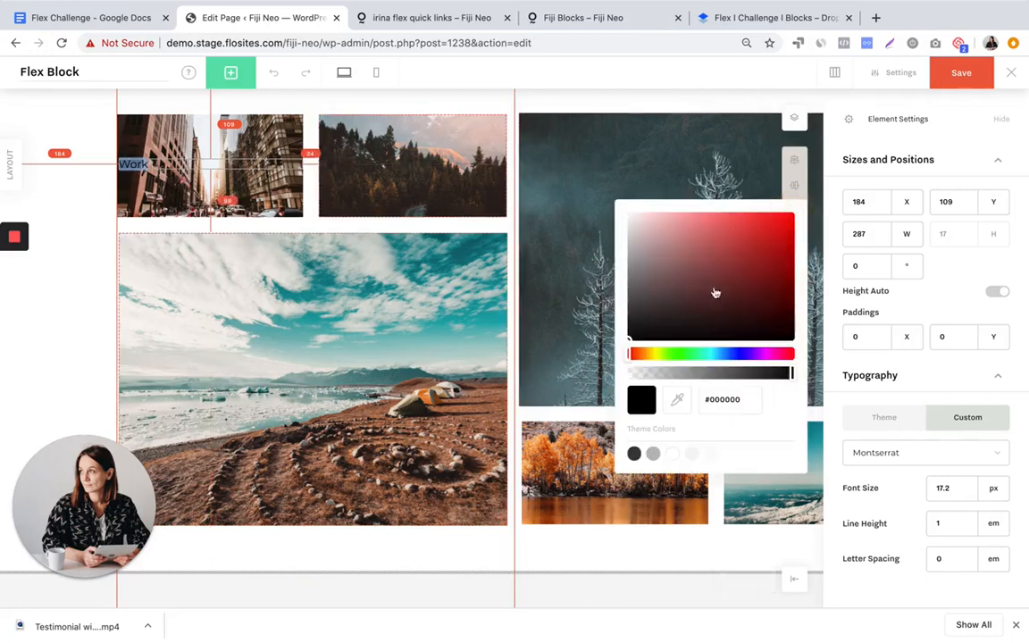
pyautogui.click(673, 453)
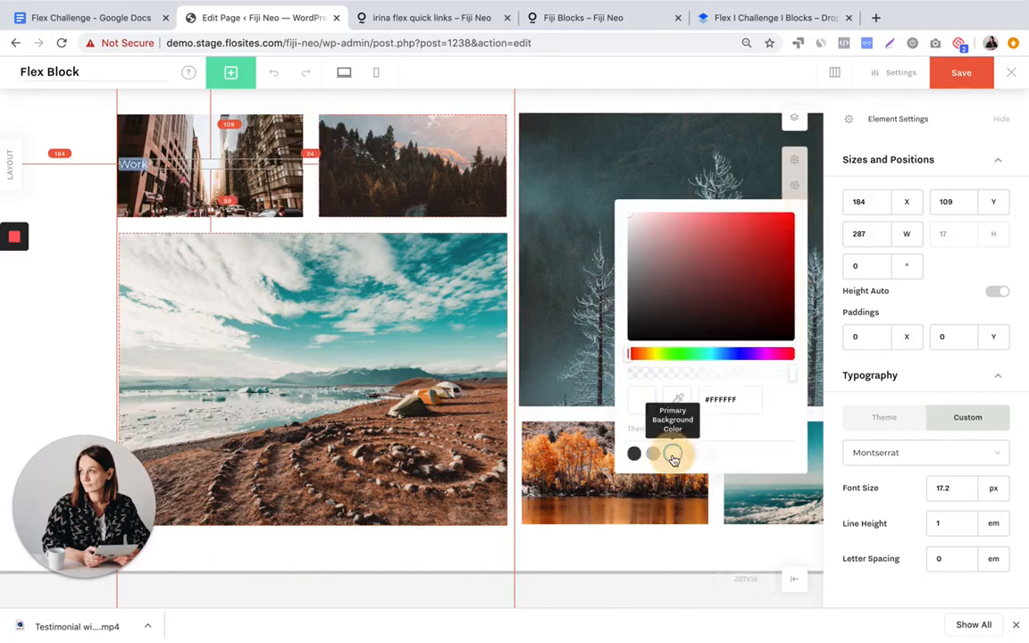
# Apply the theme's Heading 2 style to the "Work" text and move it to the vertical middle of the city photo
pyautogui.click(869, 419)
pyautogui.click(878, 458)
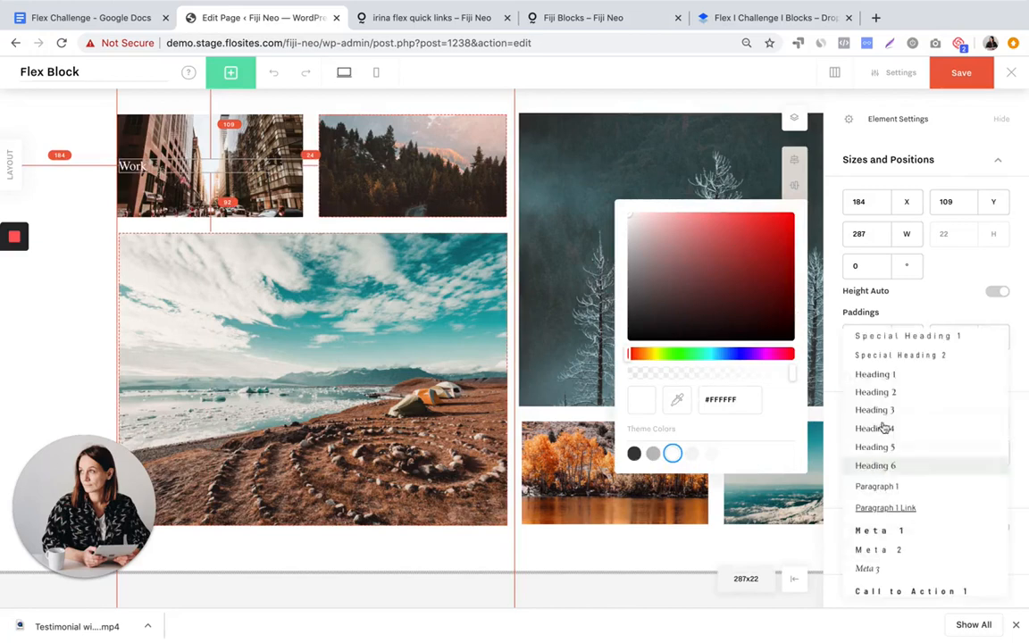
pyautogui.click(886, 401)
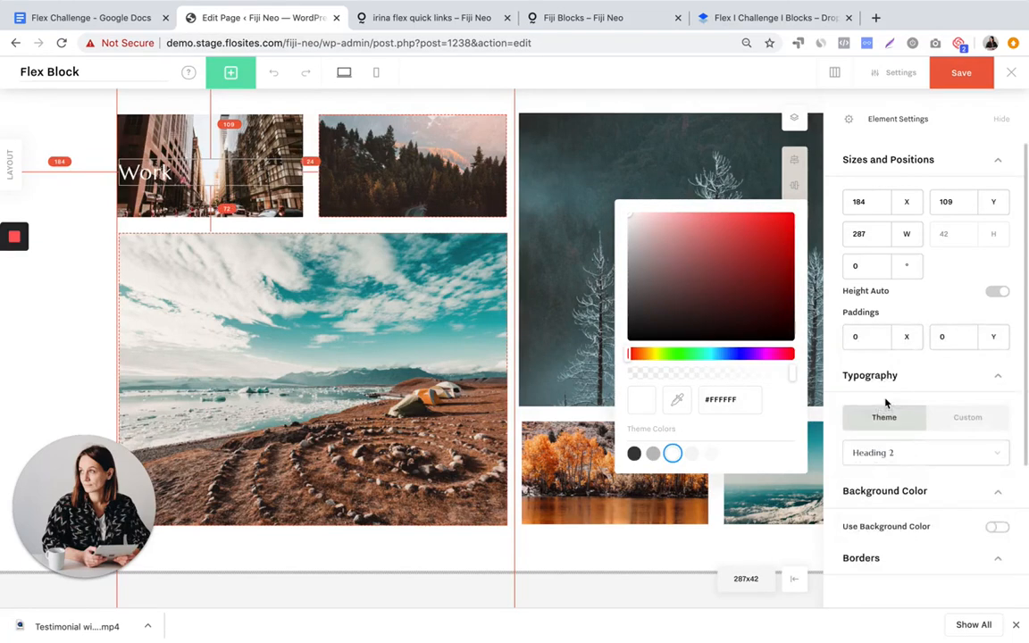
pyautogui.click(181, 165)
pyautogui.click(174, 169)
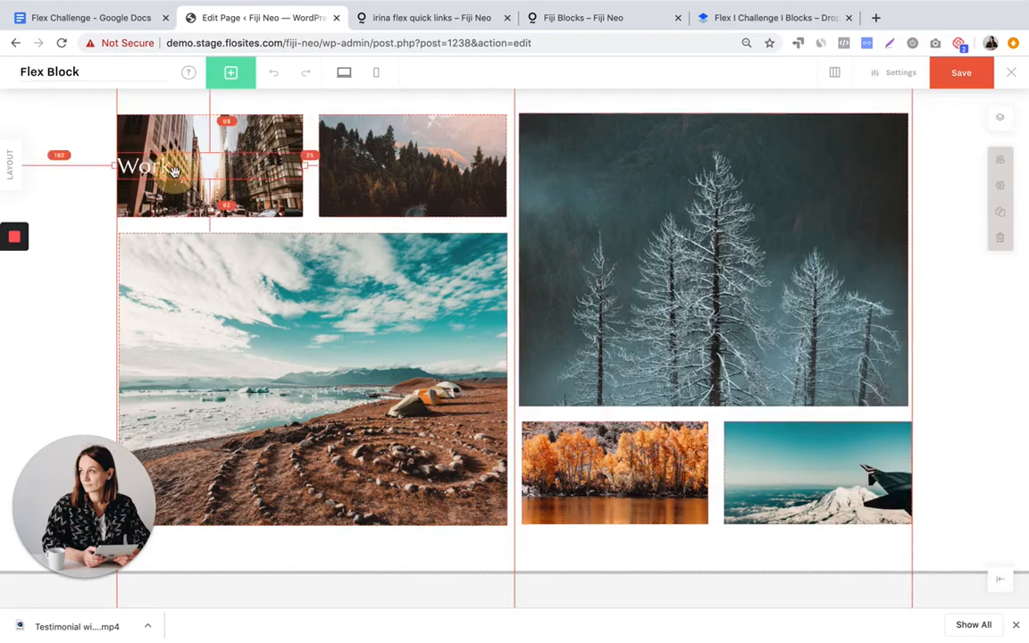
# Center-align the "Work" text within its box on the city street photo and deselect it
pyautogui.doubleClick(249, 164)
pyautogui.moveTo(786, 238)
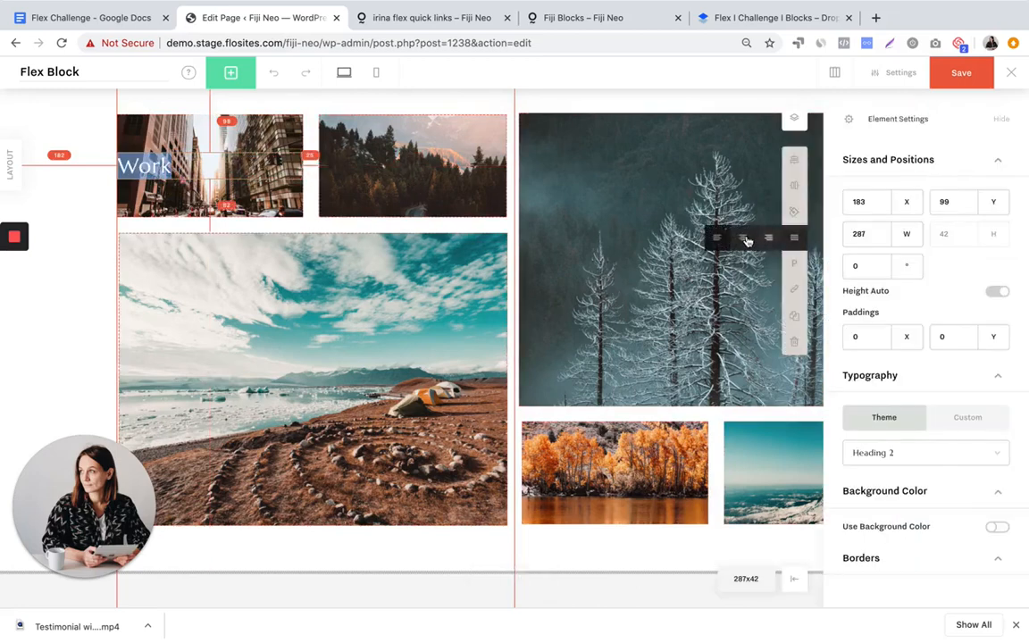
pyautogui.click(747, 238)
pyautogui.click(618, 108)
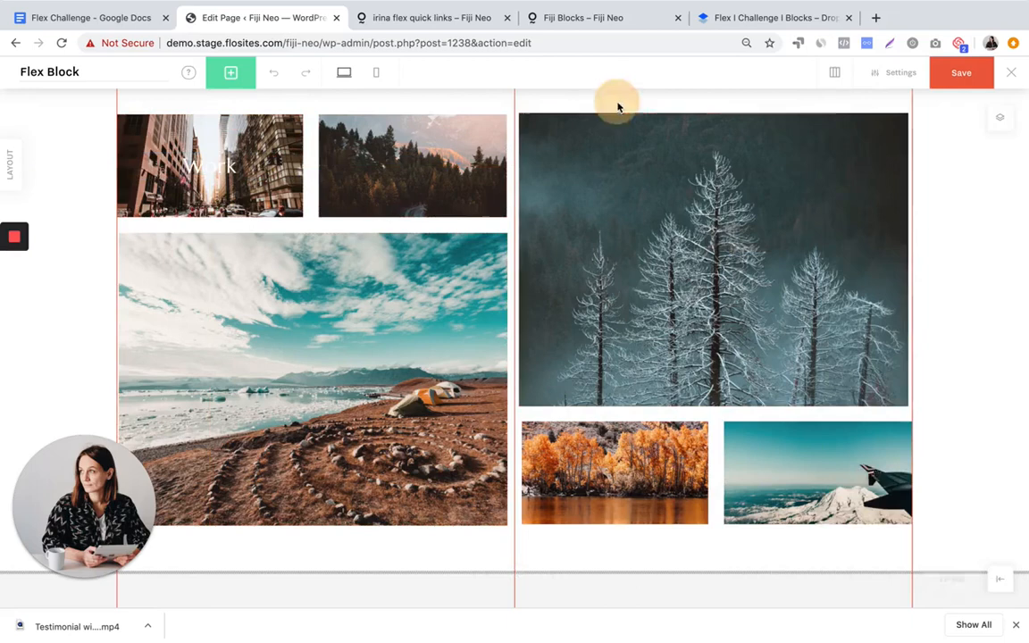
# Duplicate the "Work" text and position the copy over the forest photo, nudging it to fit the photo's width
pyautogui.click(251, 147)
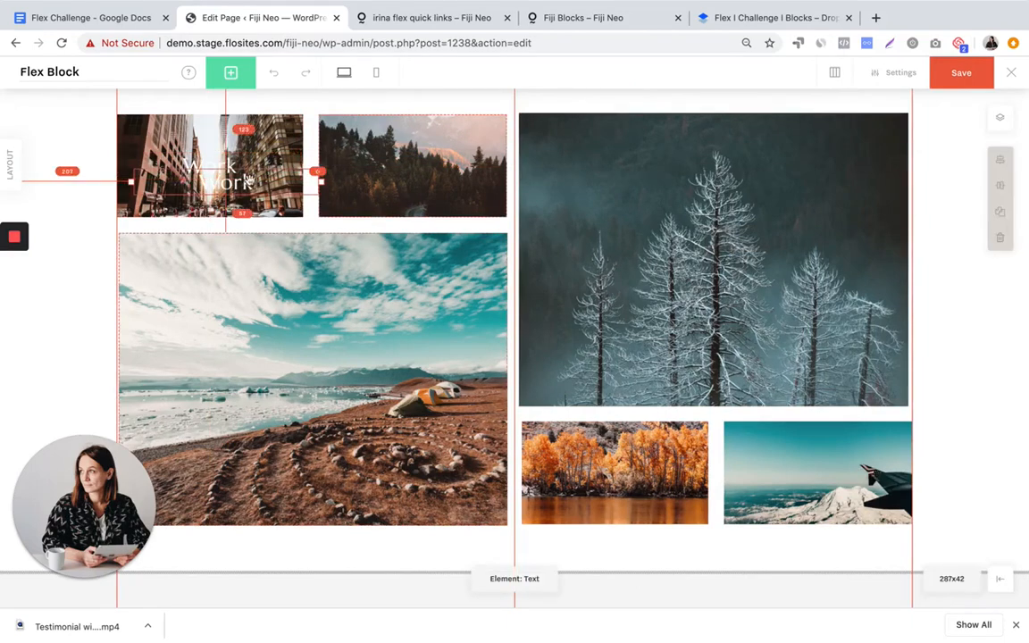
pyautogui.moveTo(226, 164); pyautogui.dragTo(432, 161)
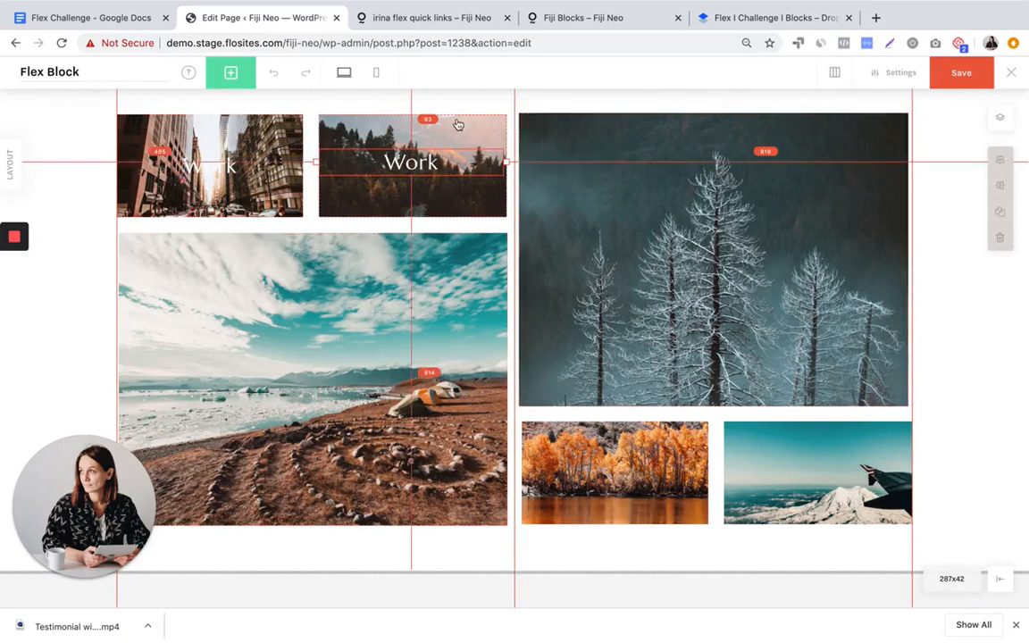
pyautogui.press('Right')
pyautogui.press('Right')
pyautogui.press('Right')
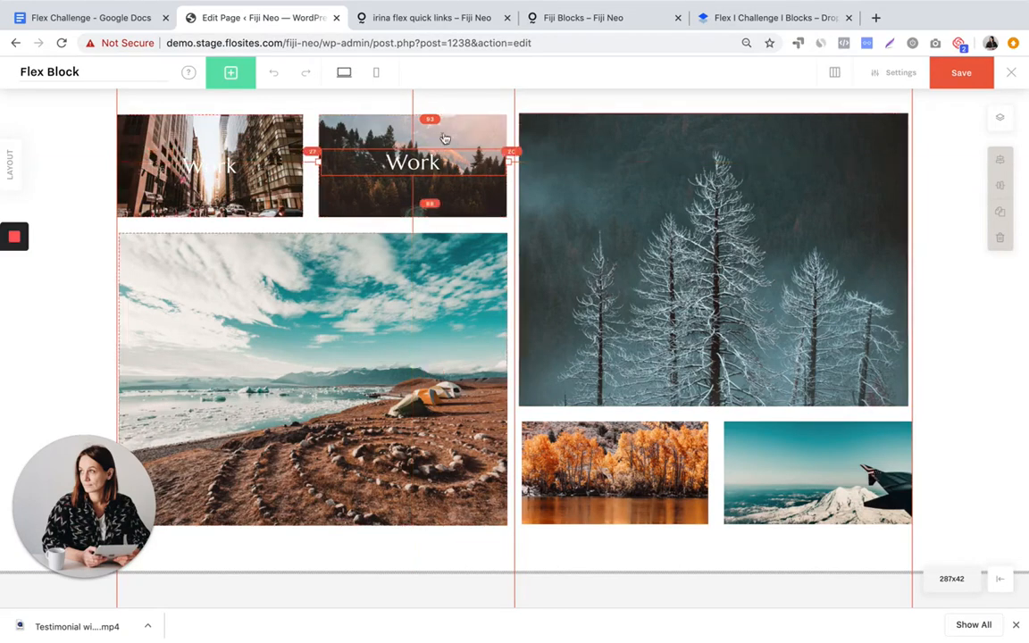
# Move the forest photo's layer directly below its "Work" text layer and align both elements' centers horizontally and vertically
pyautogui.click(443, 127)
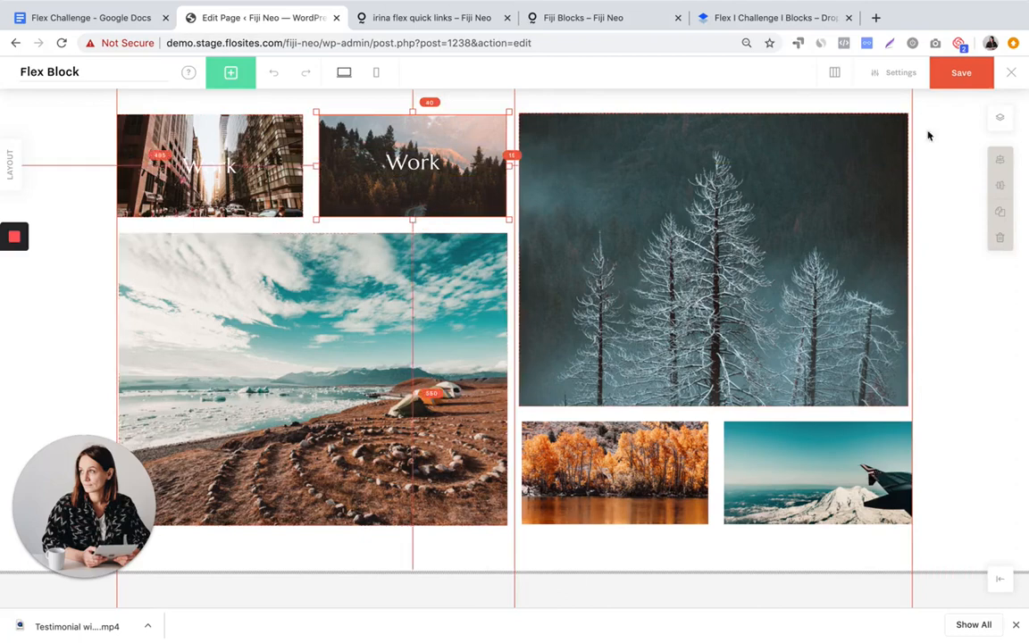
pyautogui.click(1000, 118)
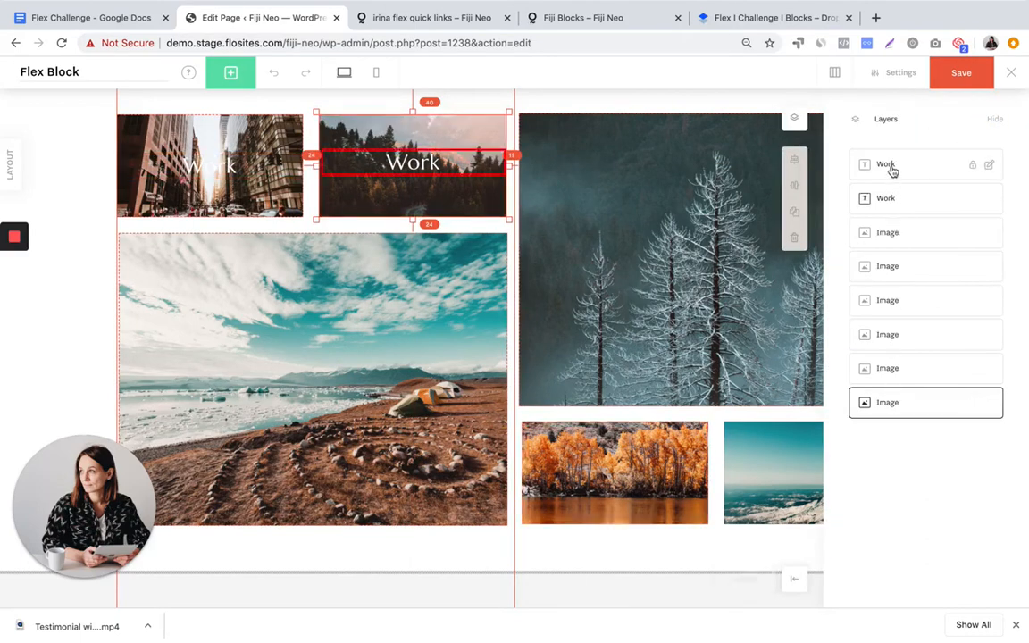
pyautogui.moveTo(880, 407); pyautogui.dragTo(880, 210)
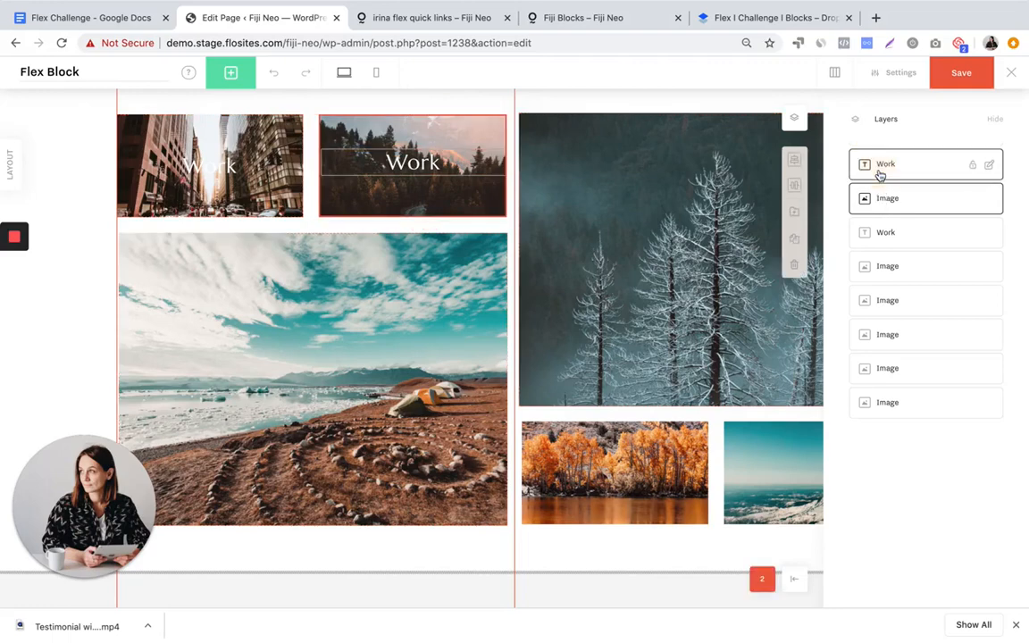
pyautogui.click(769, 159)
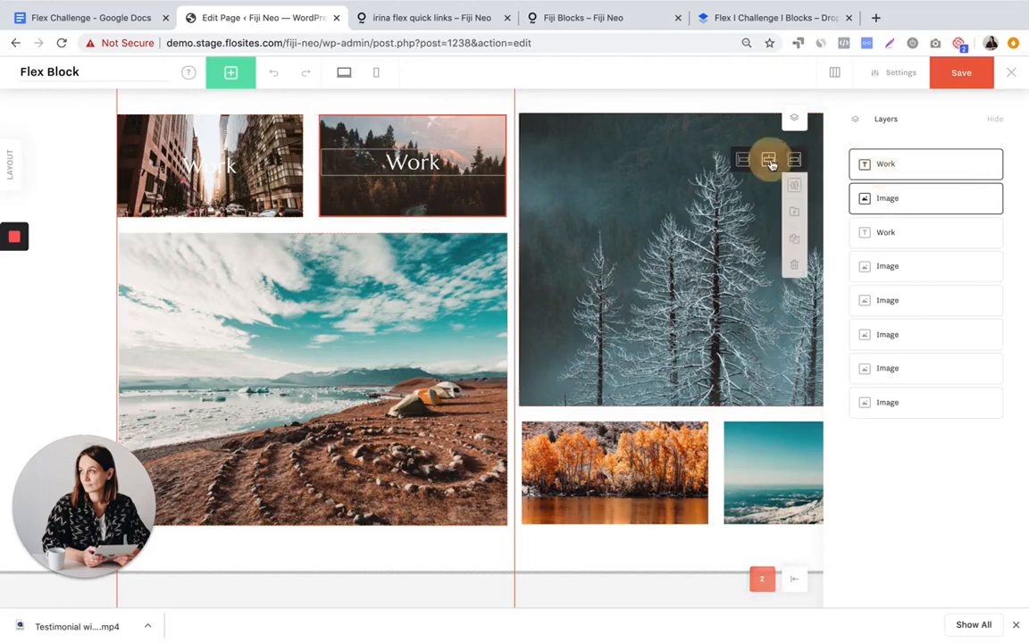
pyautogui.click(768, 186)
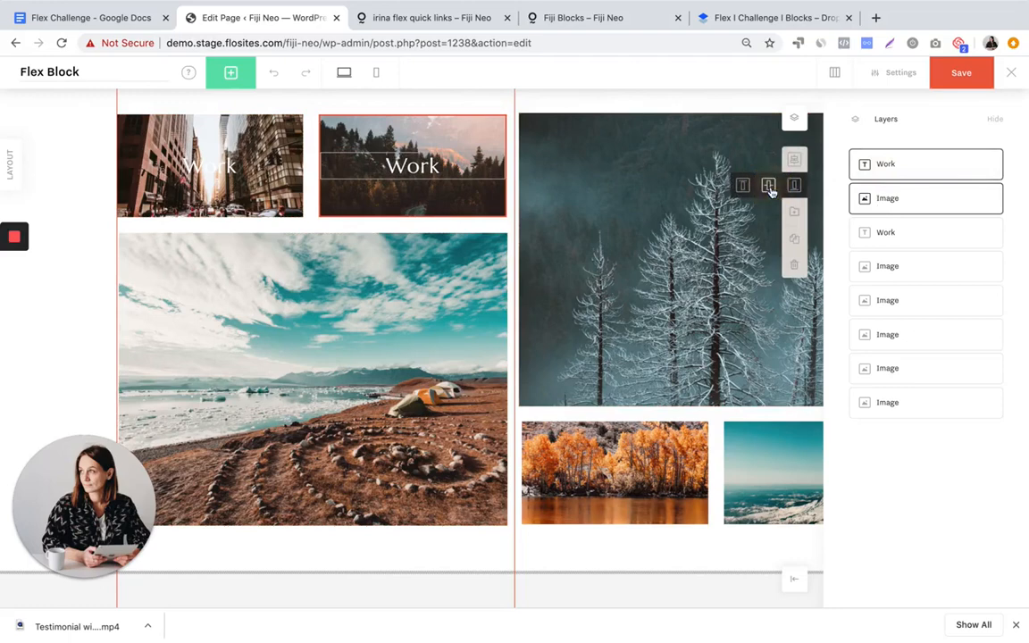
pyautogui.click(655, 104)
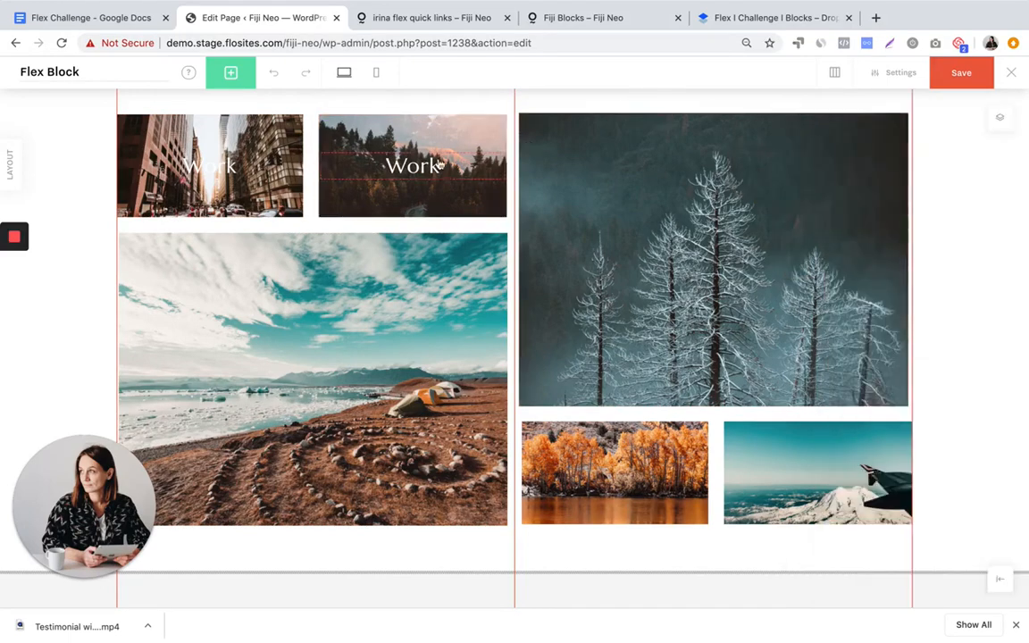
# Copy the forest photo's "Work" text onto the orange autumn trees photo and the airplane wing photo, nudging the copies into place
pyautogui.click(442, 166)
pyautogui.press('super+c')
pyautogui.press('super+v')
pyautogui.moveTo(453, 187); pyautogui.dragTo(809, 473)
pyautogui.press('Left')
pyautogui.press('Left')
pyautogui.press('Left')
pyautogui.moveTo(908, 475); pyautogui.dragTo(913, 474)
pyautogui.click(944, 491)
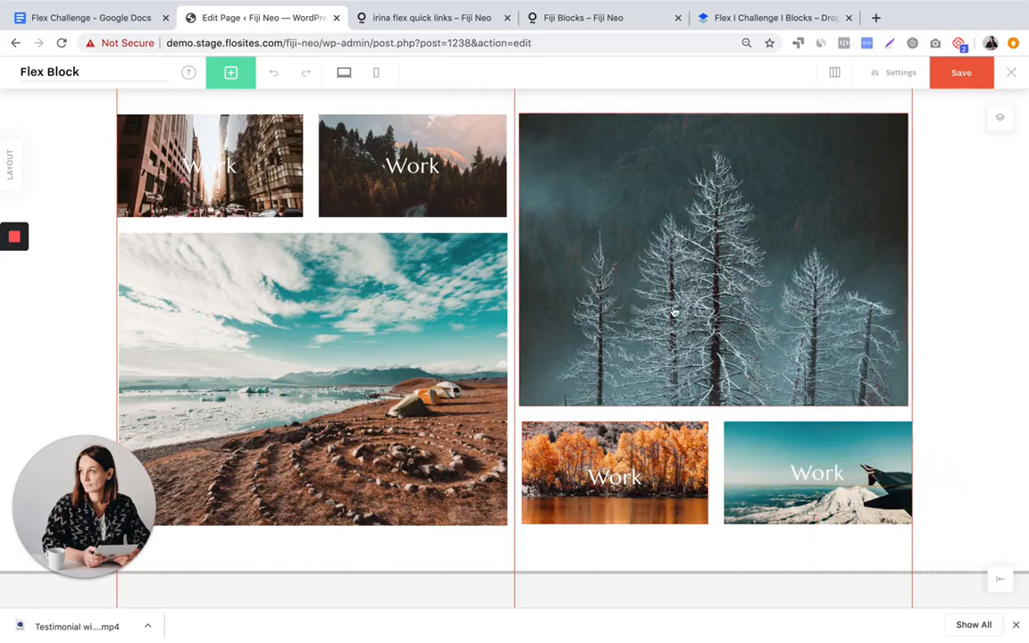
# Add a text element, place it over the large campsite photo and widen it to 605 px
pyautogui.click(229, 75)
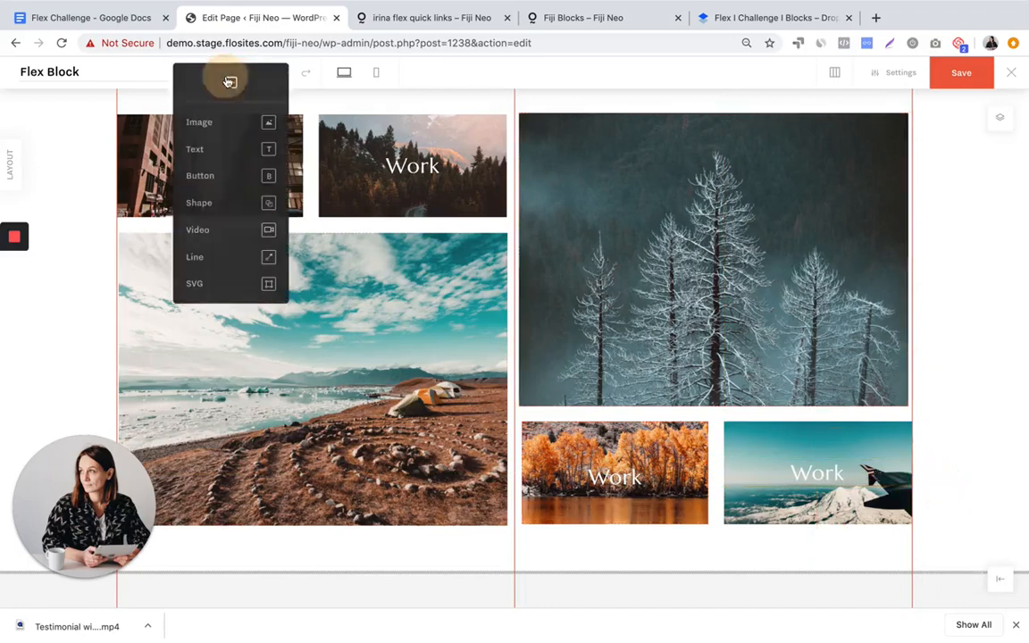
pyautogui.click(209, 150)
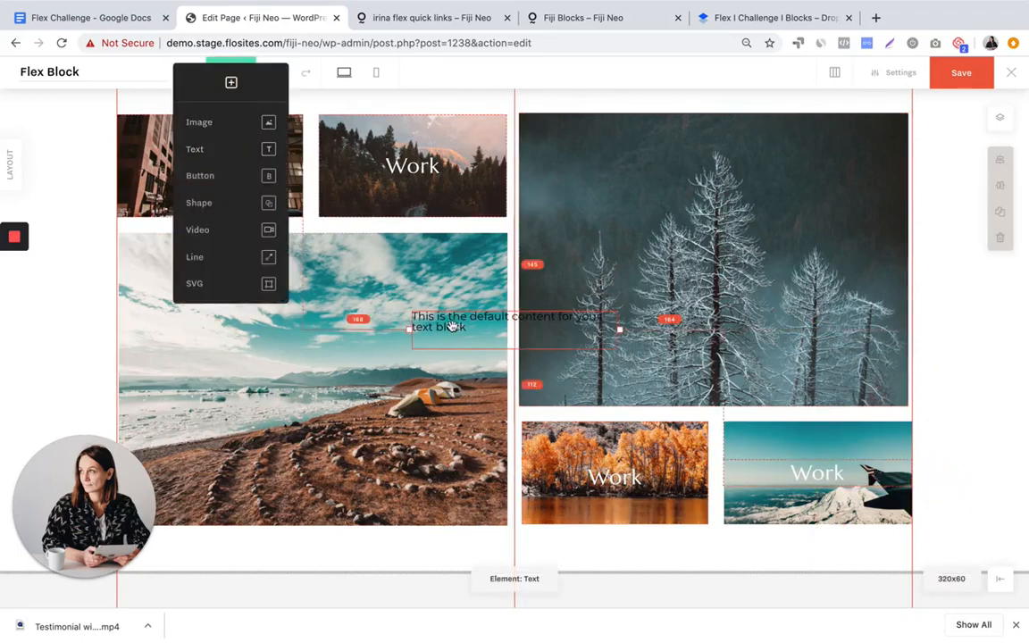
pyautogui.moveTo(452, 327); pyautogui.dragTo(158, 380)
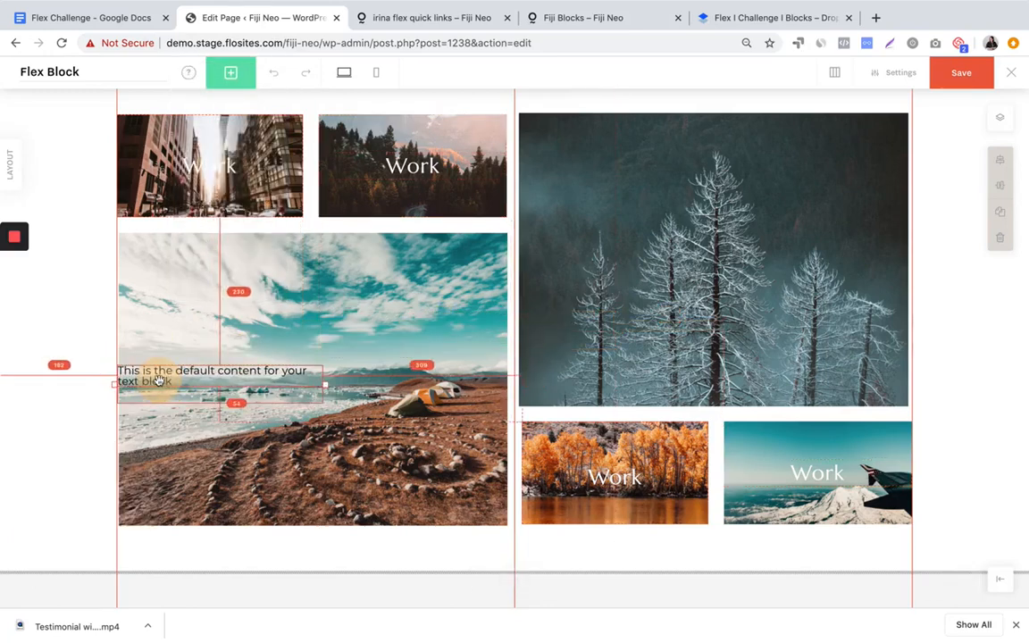
pyautogui.moveTo(324, 385); pyautogui.dragTo(508, 374)
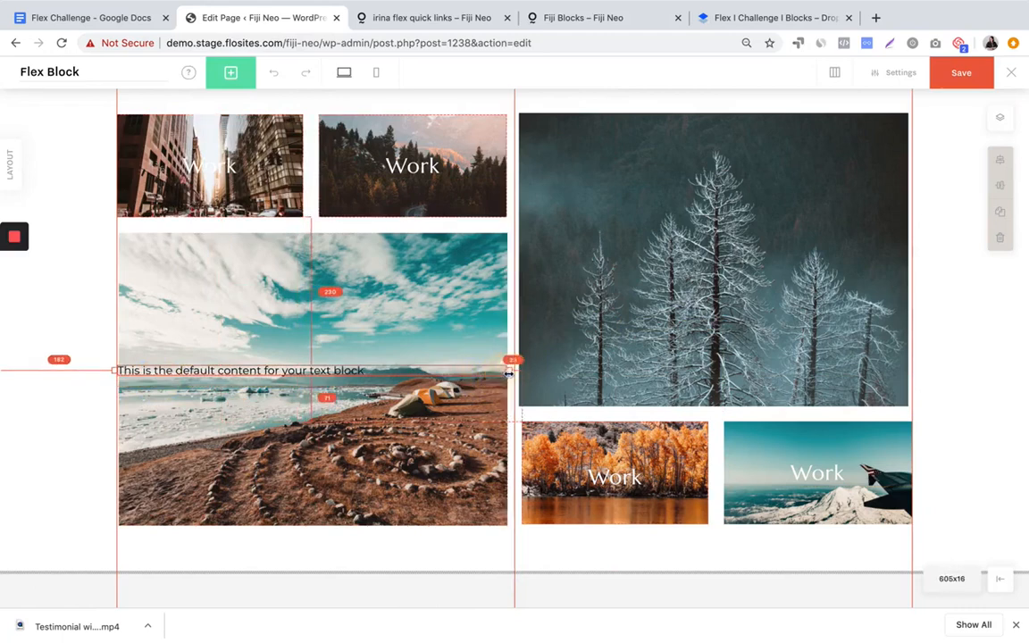
# Replace the default text on the campsite photo with "Portfolio" and color it with the white theme color #FFFFFF
pyautogui.doubleClick(451, 371)
pyautogui.write('Portfolio')
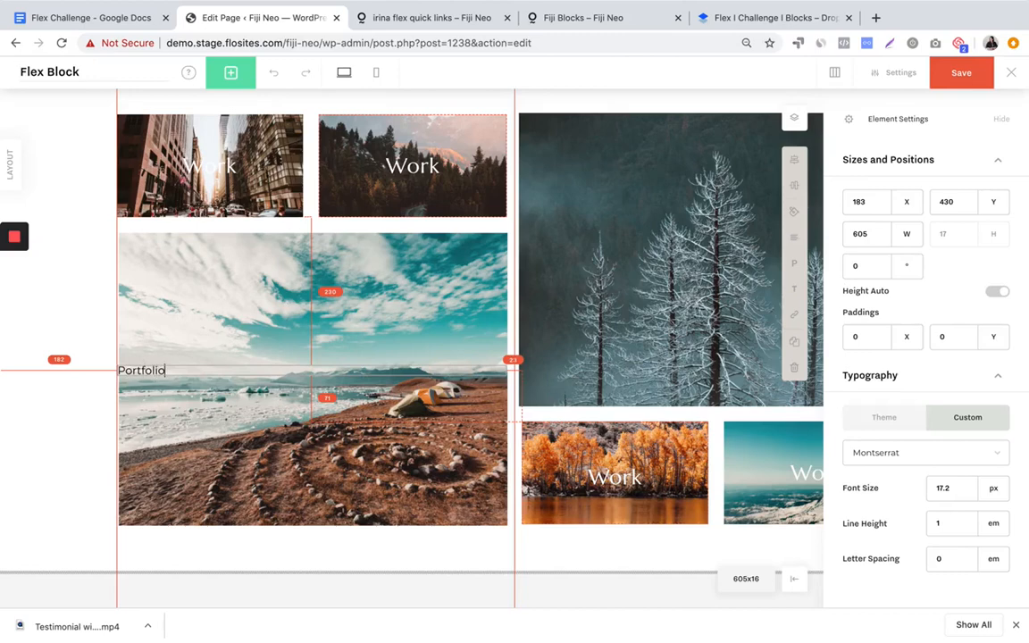
pyautogui.hotkey('ctrl', 'a')
pyautogui.click(794, 213)
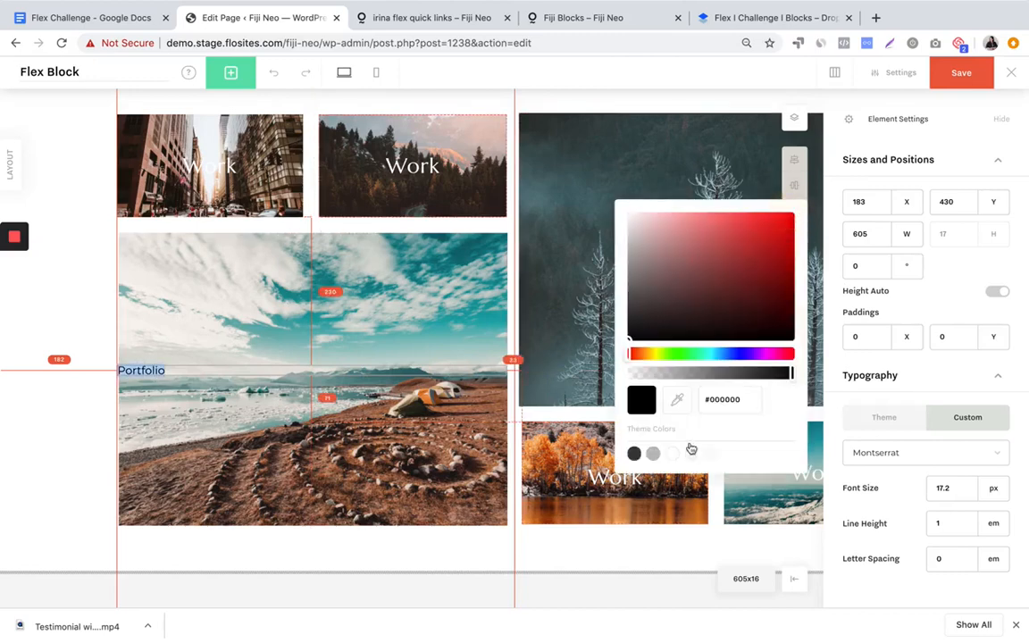
pyautogui.click(673, 454)
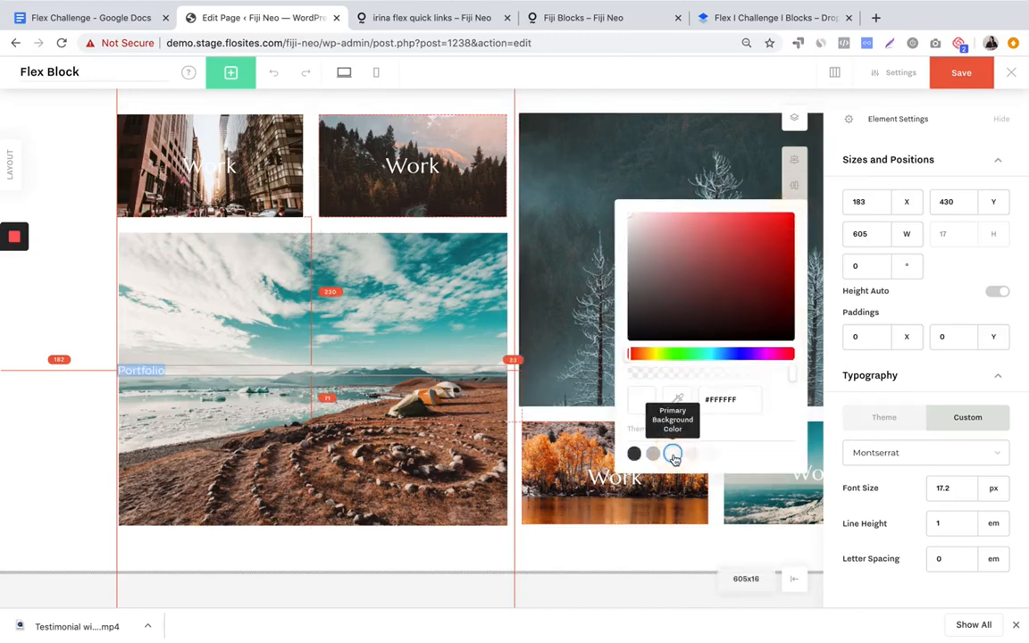
# Apply the theme's Heading 1 style to the "Portfolio" text and center-align it
pyautogui.click(878, 426)
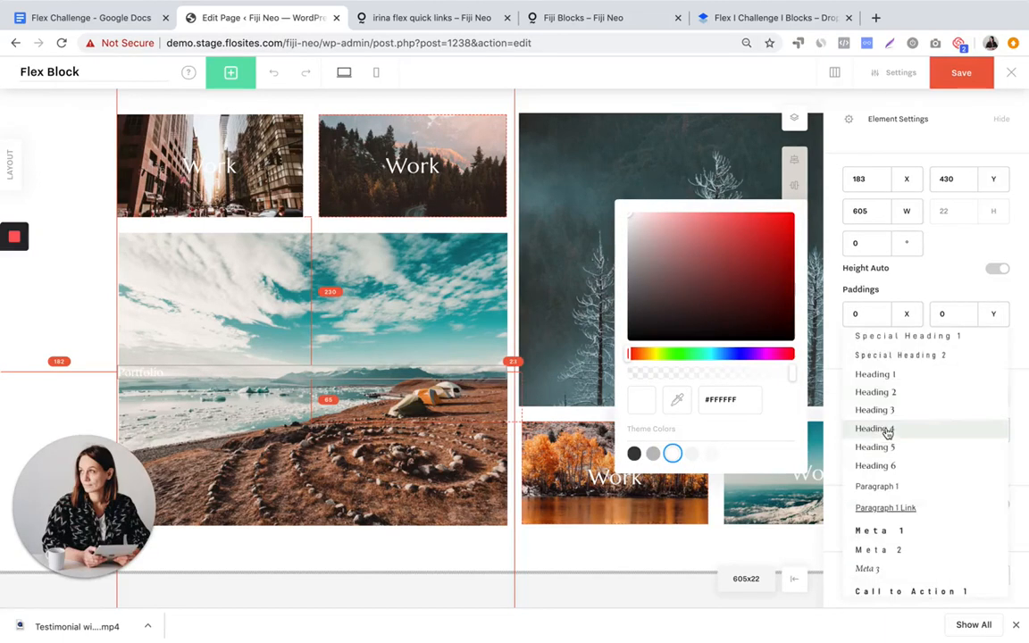
pyautogui.click(880, 375)
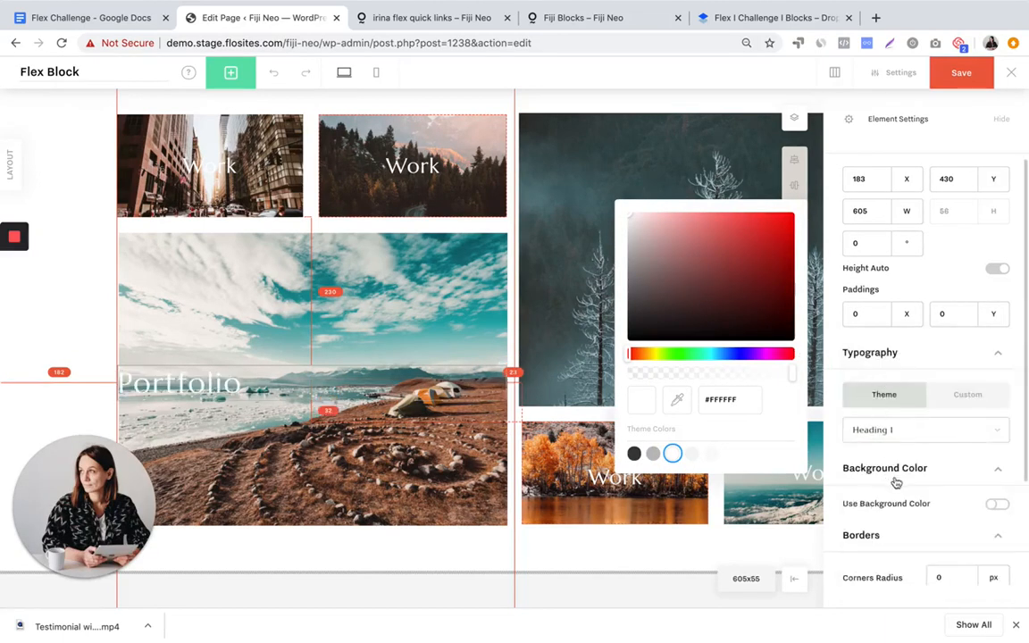
pyautogui.click(306, 378)
pyautogui.doubleClick(248, 379)
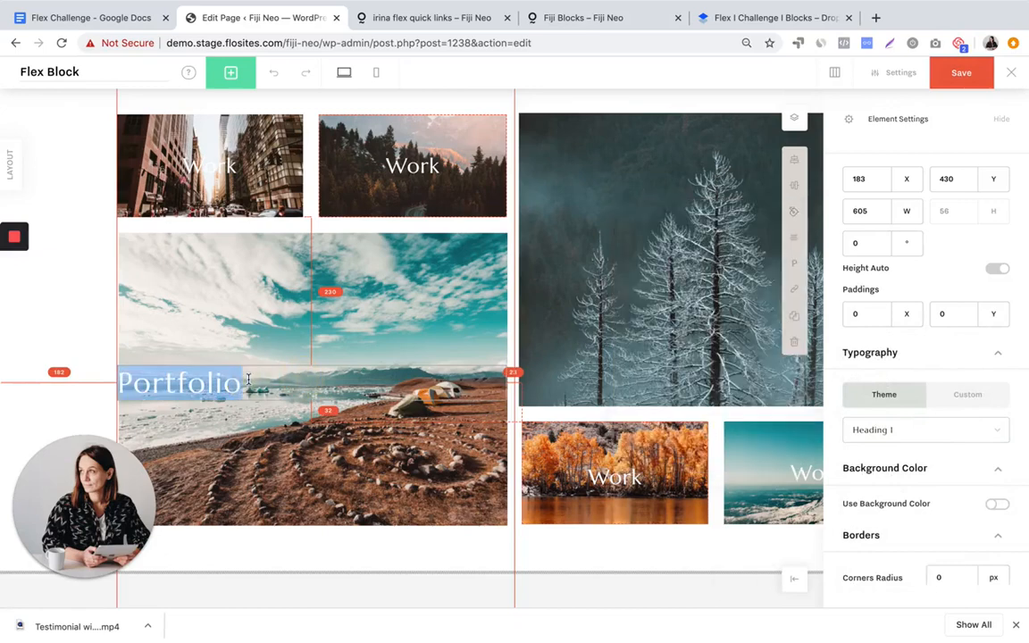
pyautogui.moveTo(794, 238)
pyautogui.click(743, 240)
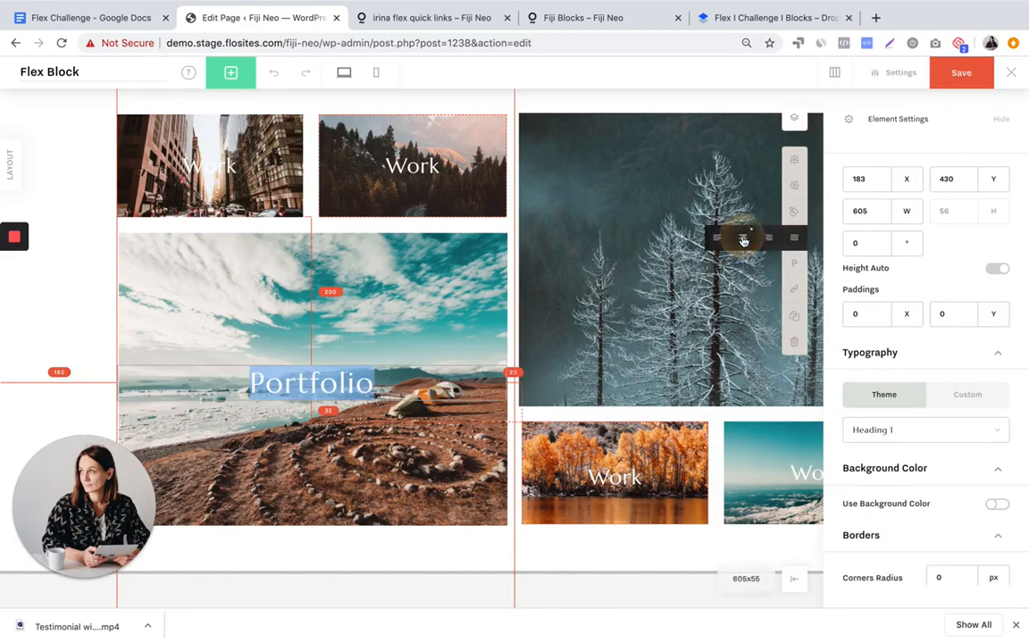
pyautogui.click(282, 334)
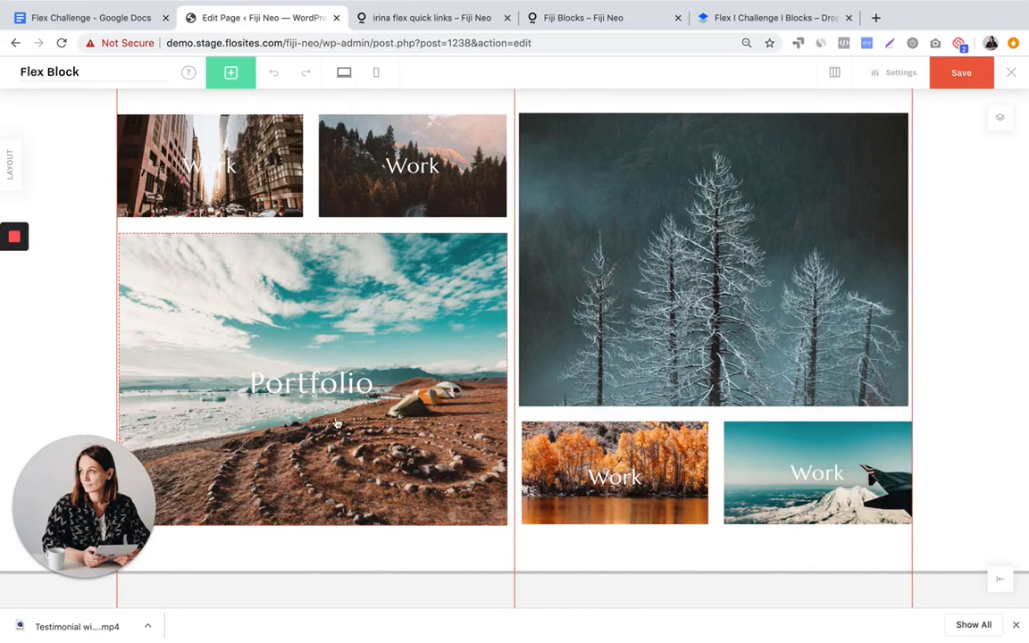
# Align the centers of the campsite photo and its "Portfolio" text horizontally and vertically, then deselect them
pyautogui.click(335, 313)
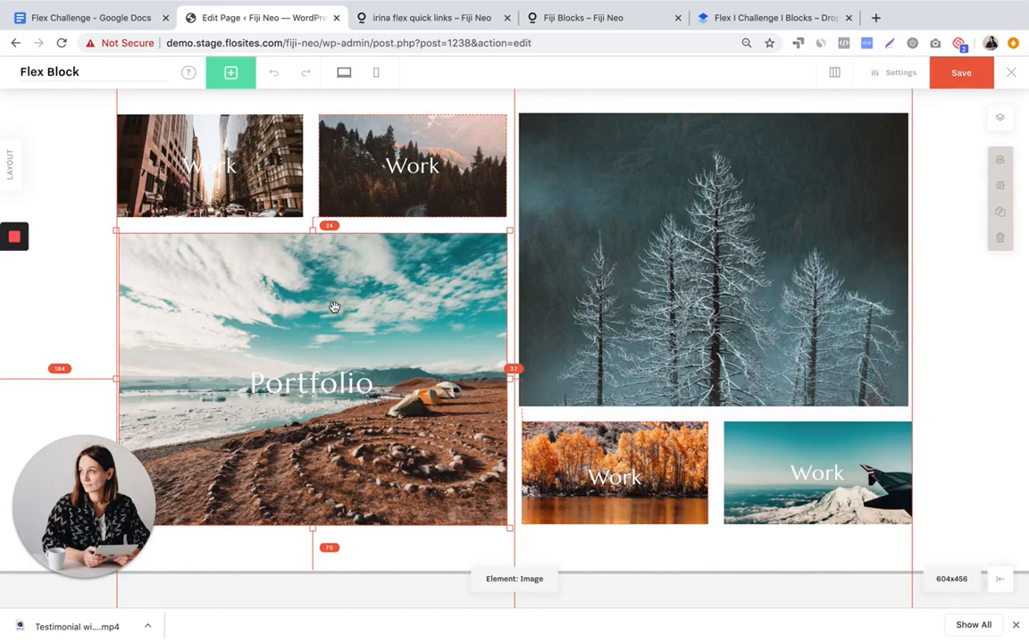
pyautogui.click(321, 384)
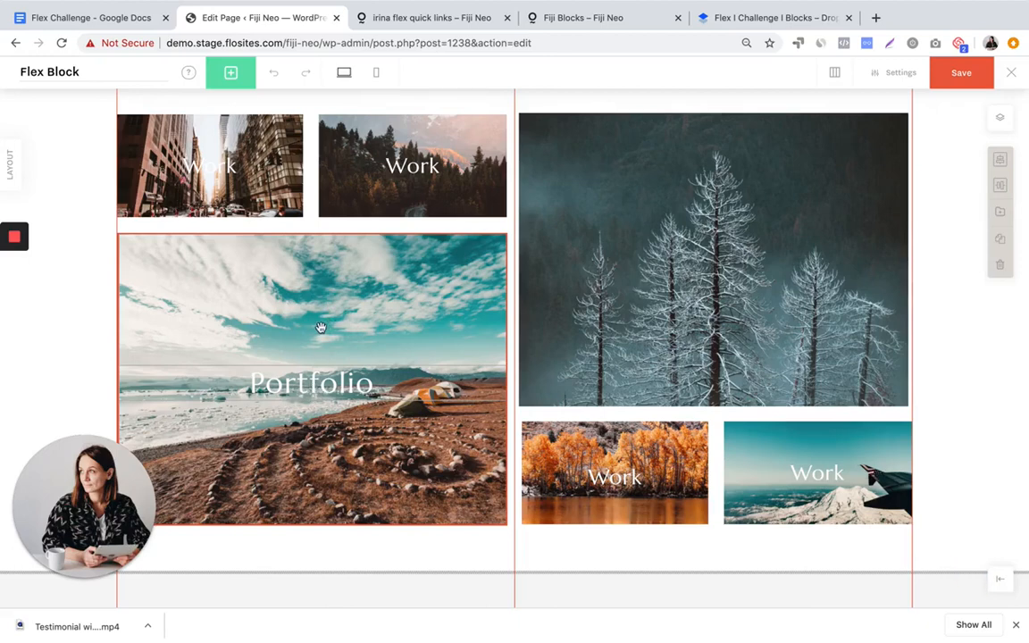
pyautogui.moveTo(1001, 162)
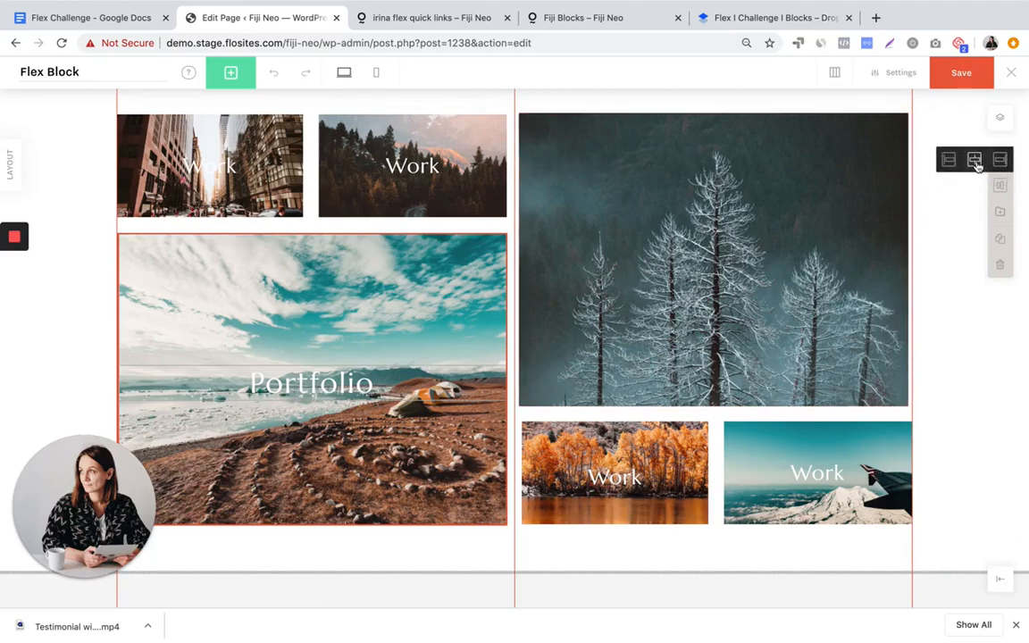
pyautogui.click(974, 188)
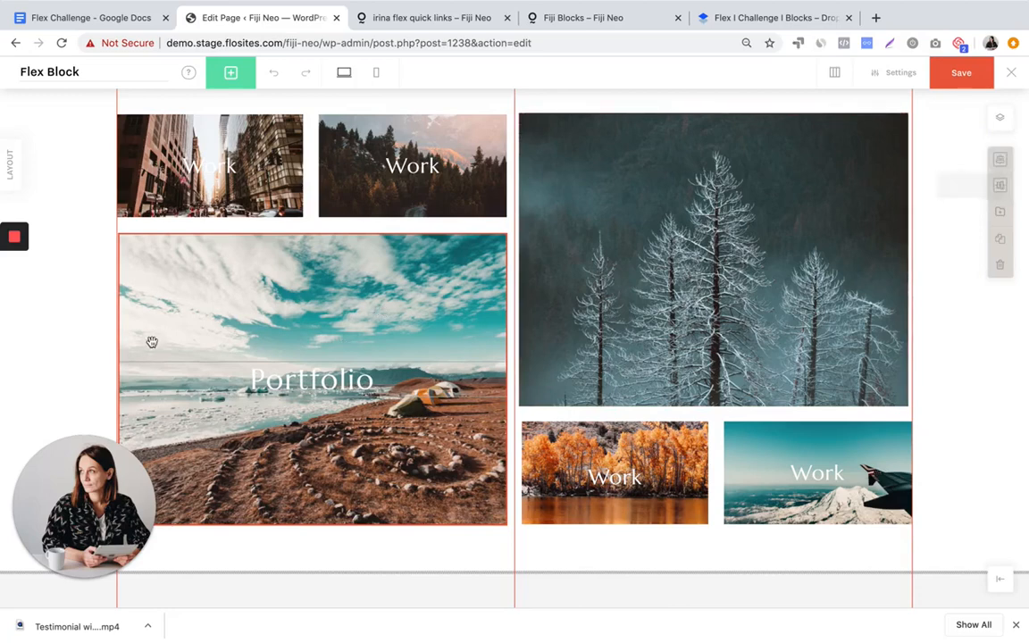
pyautogui.click(236, 382)
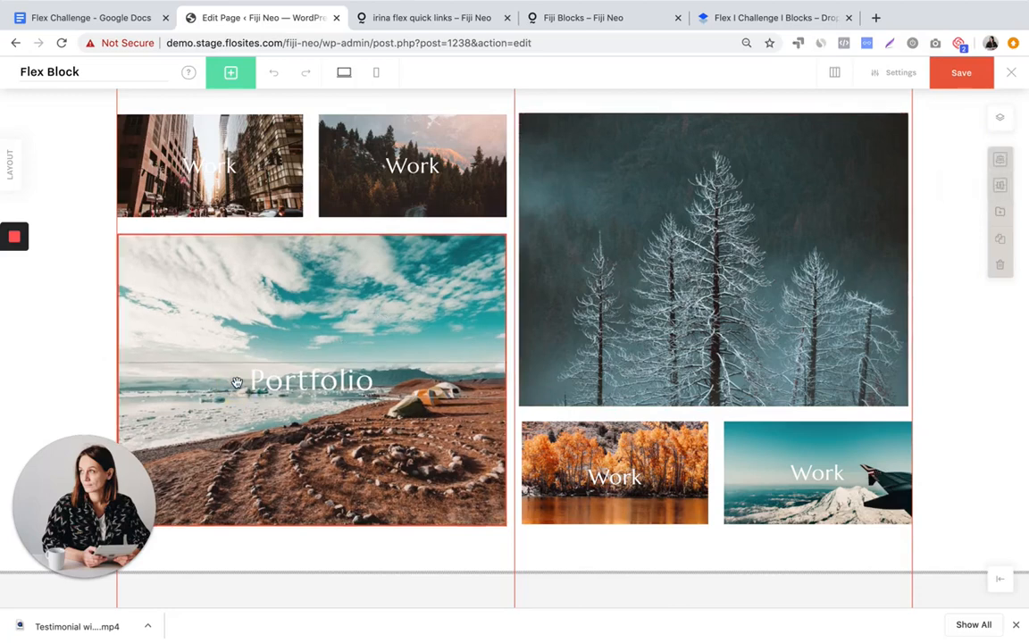
pyautogui.click(84, 314)
# Duplicate the "Portfolio" text onto the large frosty trees photo and align both centers vertically and horizontally
pyautogui.click(230, 376)
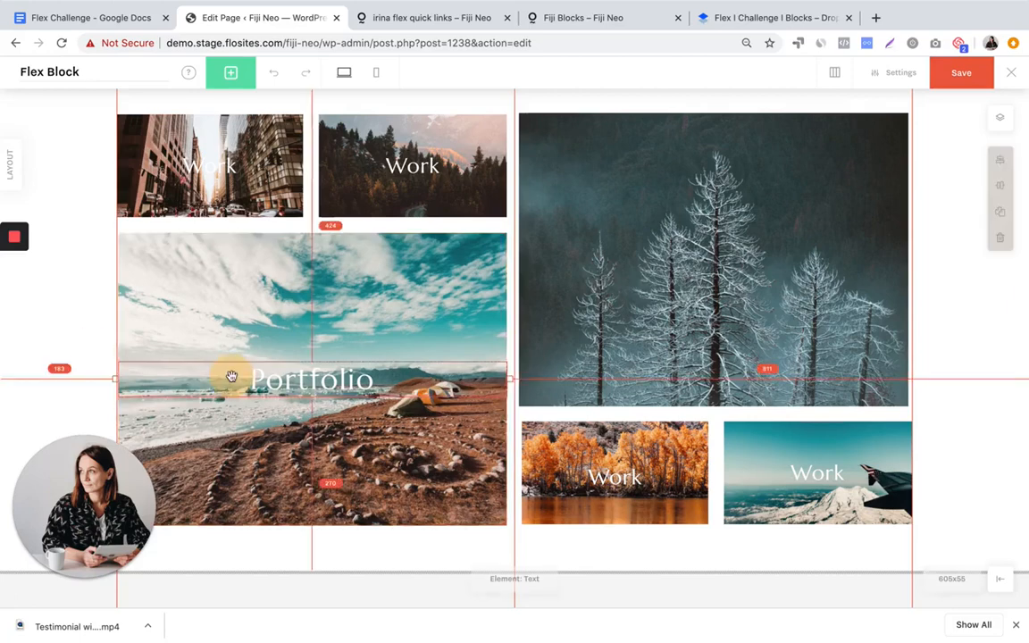
pyautogui.moveTo(231, 383); pyautogui.dragTo(643, 265)
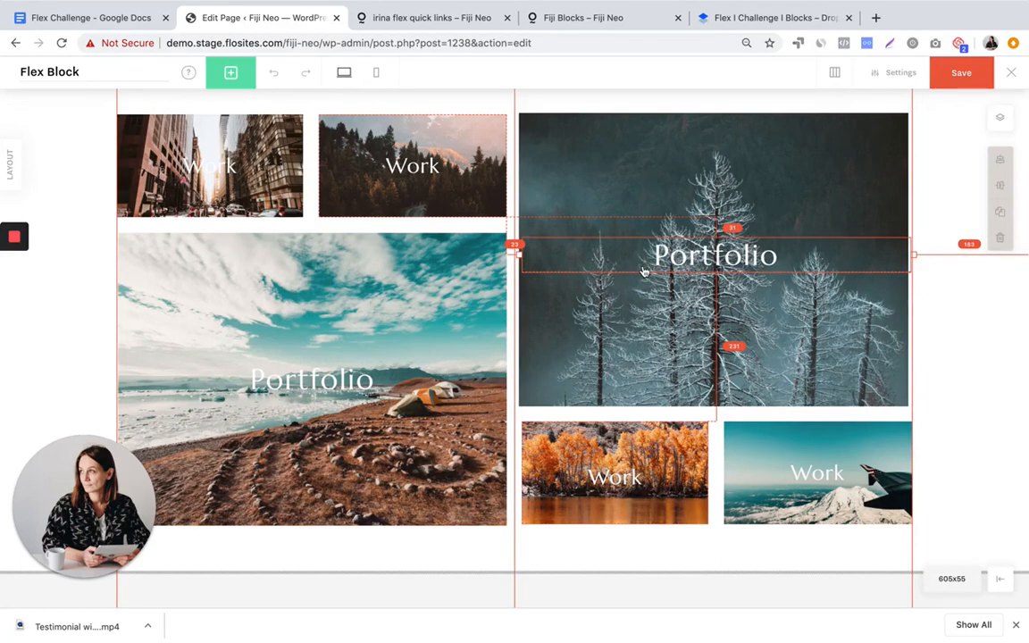
pyautogui.click(628, 179)
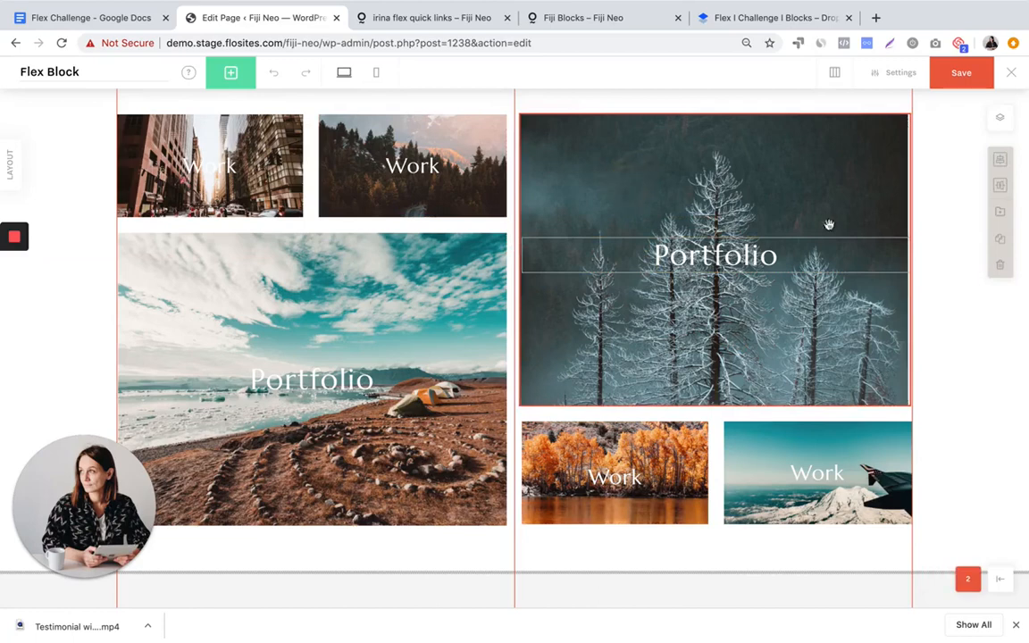
pyautogui.click(975, 189)
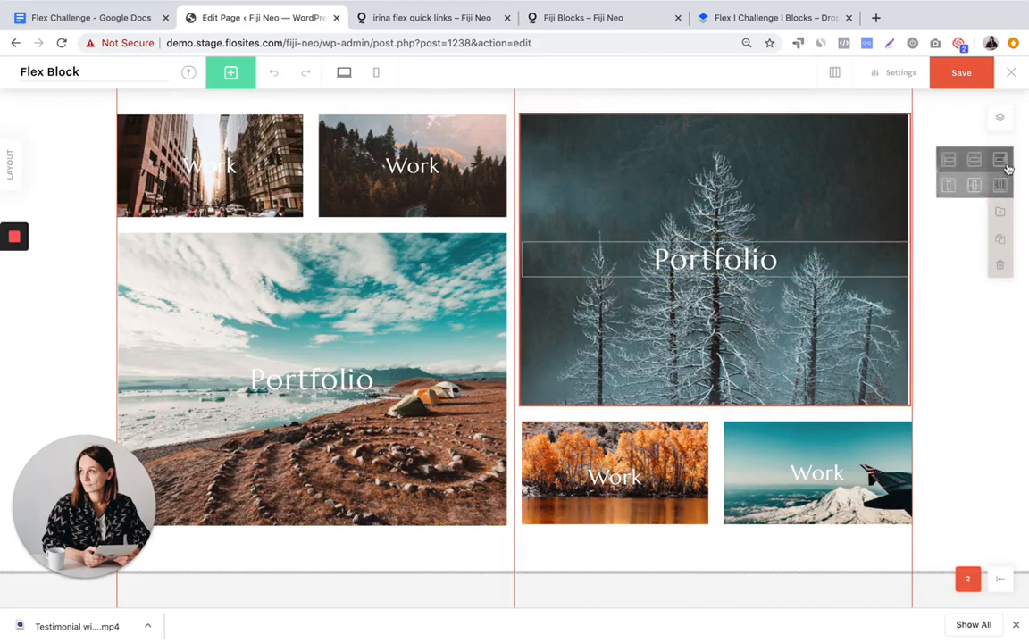
pyautogui.click(976, 167)
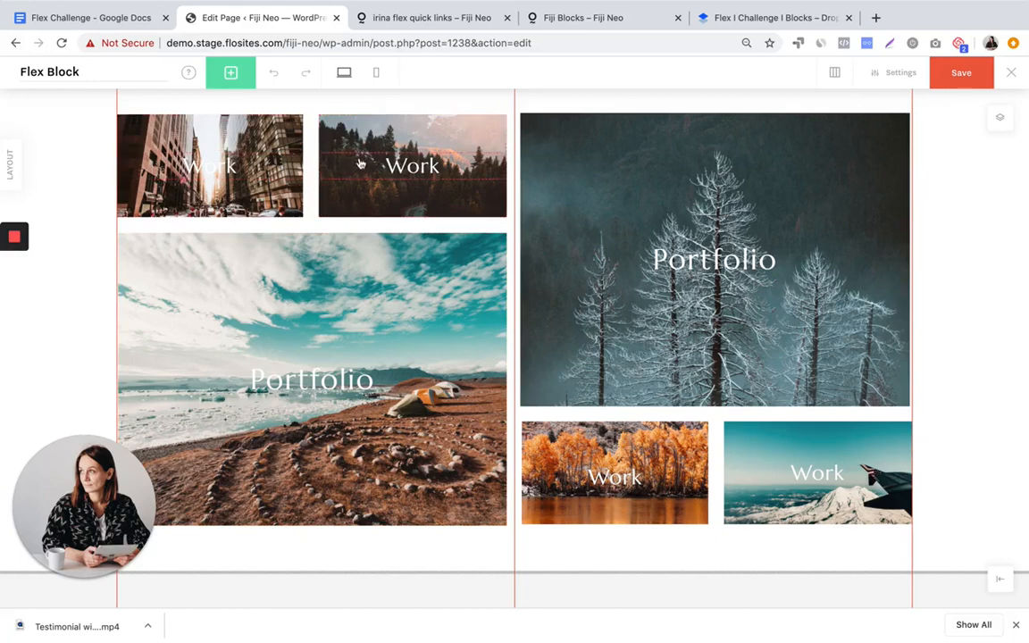
# Shift the city street photo's crop down to its lower part so the pedestrians crossing the road are in frame
pyautogui.click(257, 145)
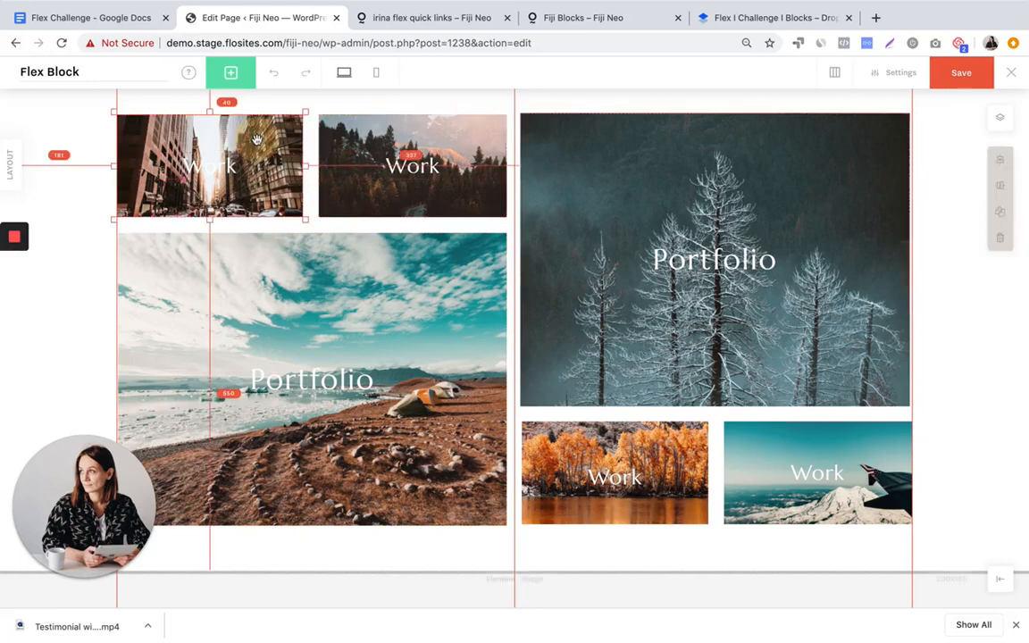
pyautogui.scroll(-3, 891, 419)
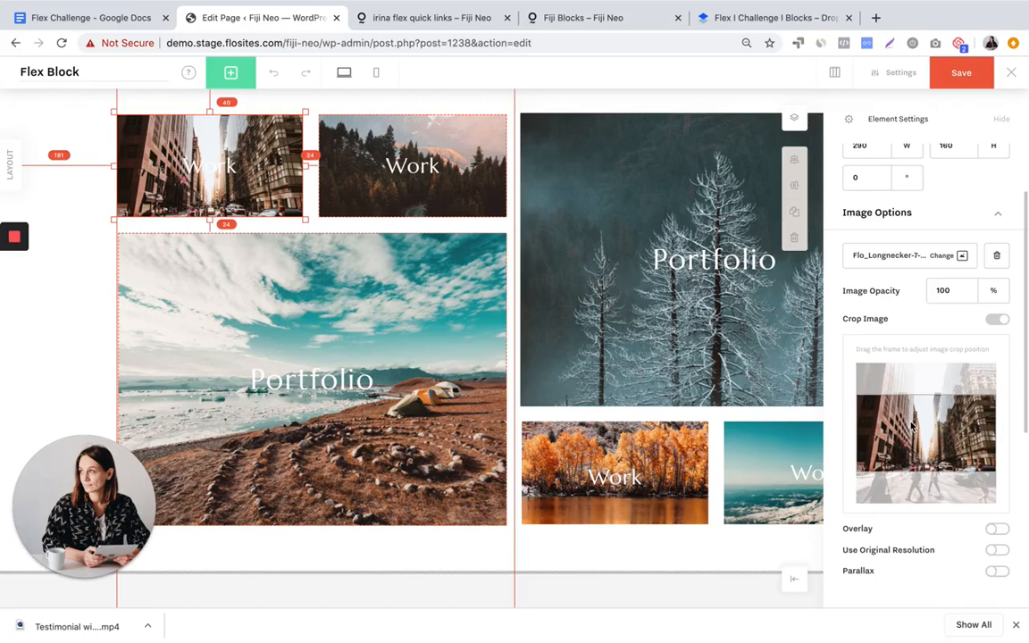
pyautogui.moveTo(911, 426); pyautogui.dragTo(914, 454)
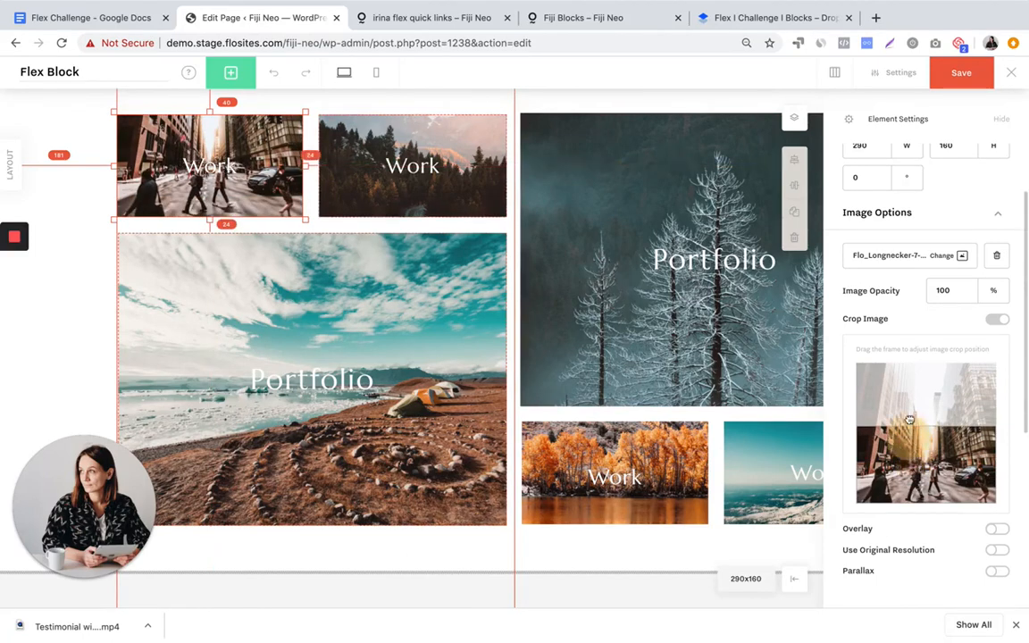
pyautogui.moveTo(909, 420); pyautogui.dragTo(911, 470)
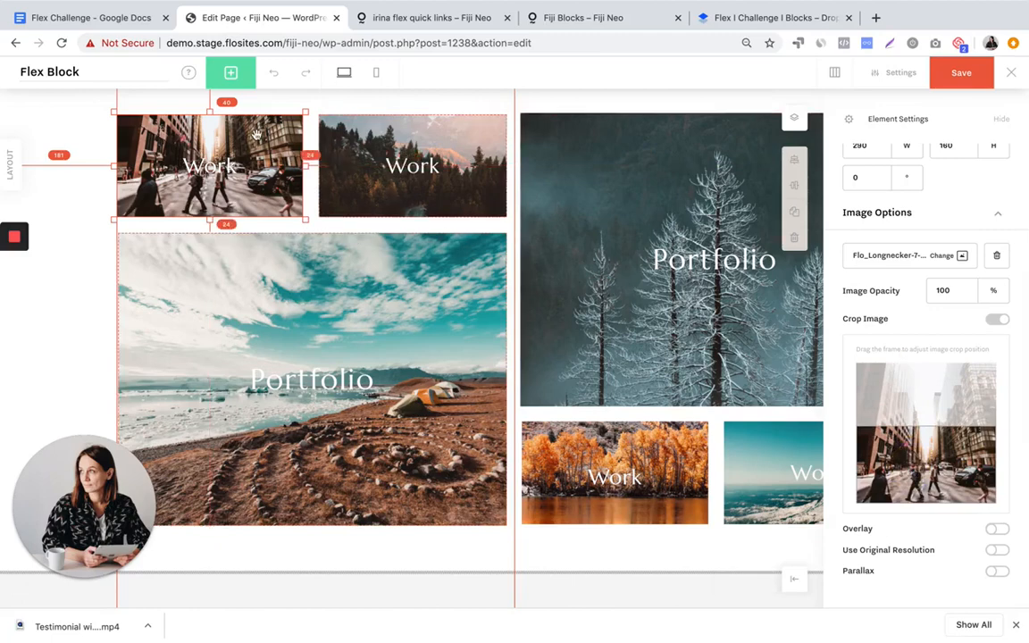
# Set the city street photo's image opacity to 80%
pyautogui.scroll(2, 915, 305)
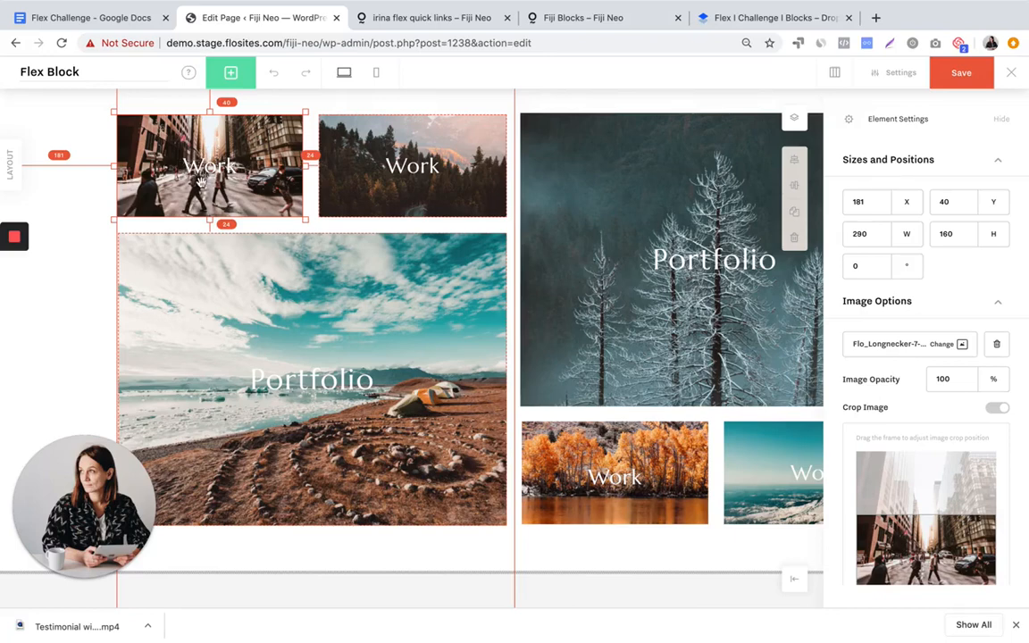
pyautogui.doubleClick(958, 382)
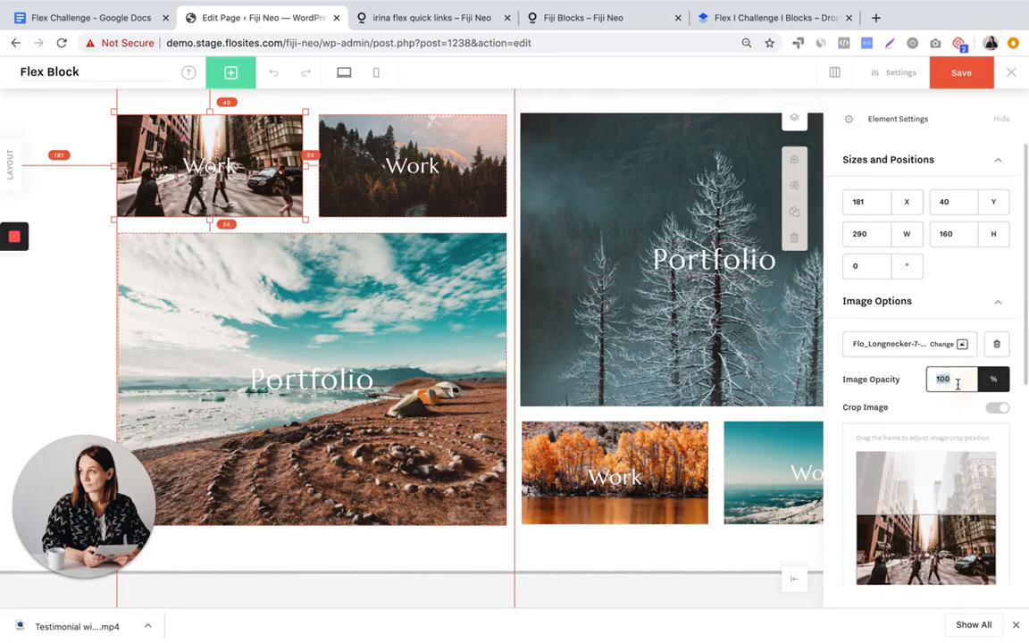
pyautogui.write('90')
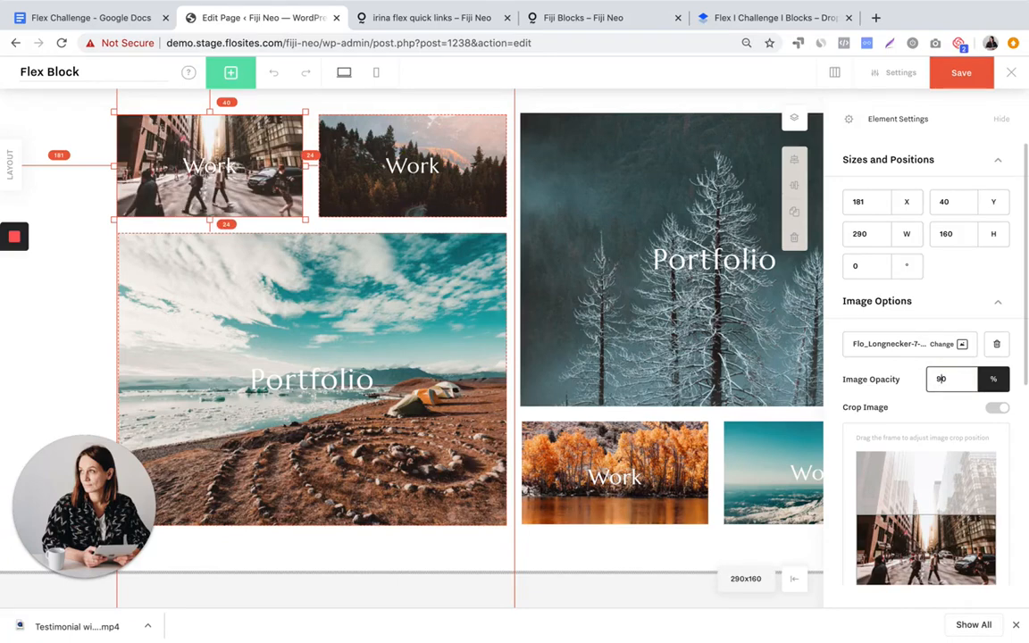
pyautogui.press('BackSpace')
pyautogui.write('8')
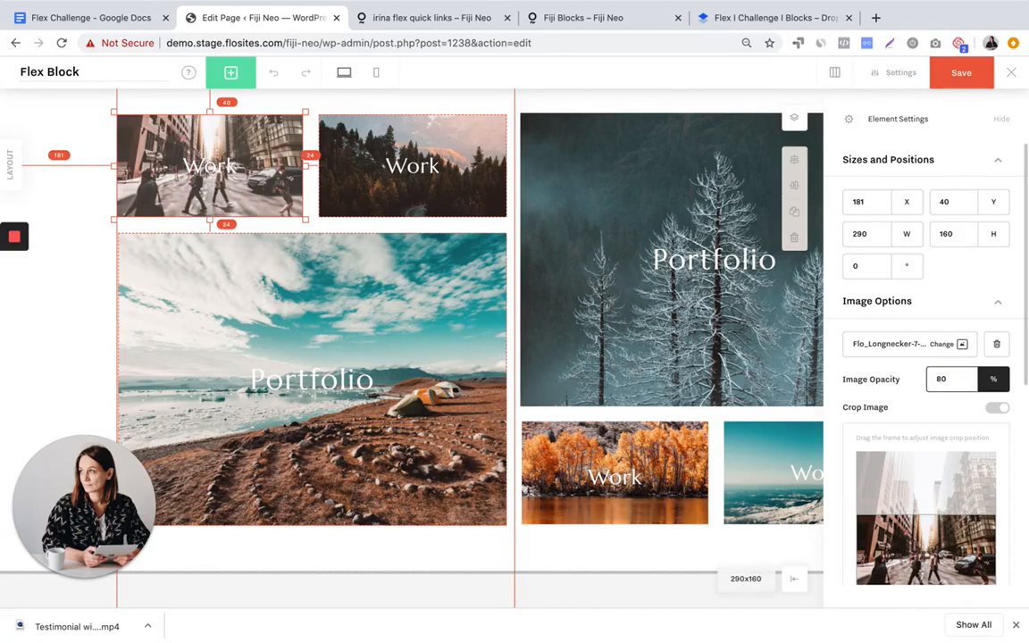
# Shift the forest photo's crop down to frame the road with the car, then deselect the photo
pyautogui.doubleClick(409, 164)
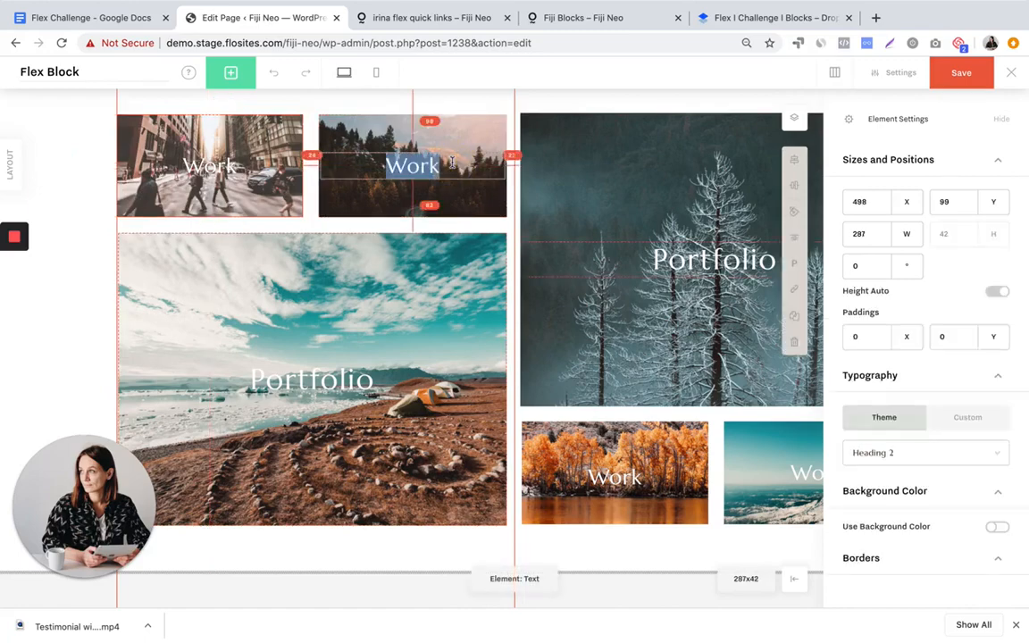
pyautogui.click(457, 139)
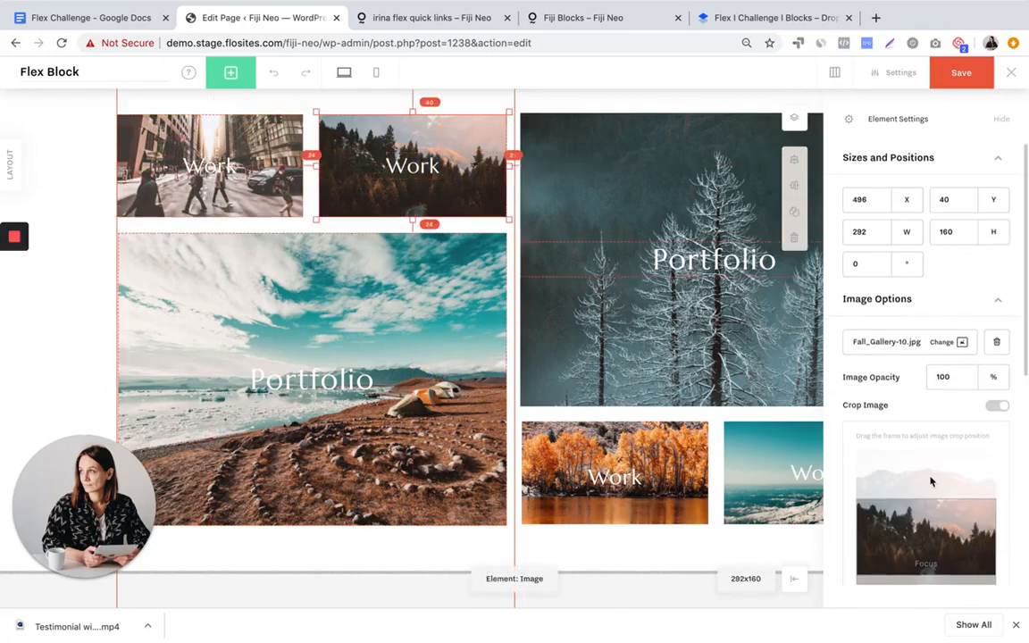
pyautogui.scroll(-1, 930, 483)
pyautogui.scroll(-1, 930, 481)
pyautogui.moveTo(929, 468); pyautogui.dragTo(926, 503)
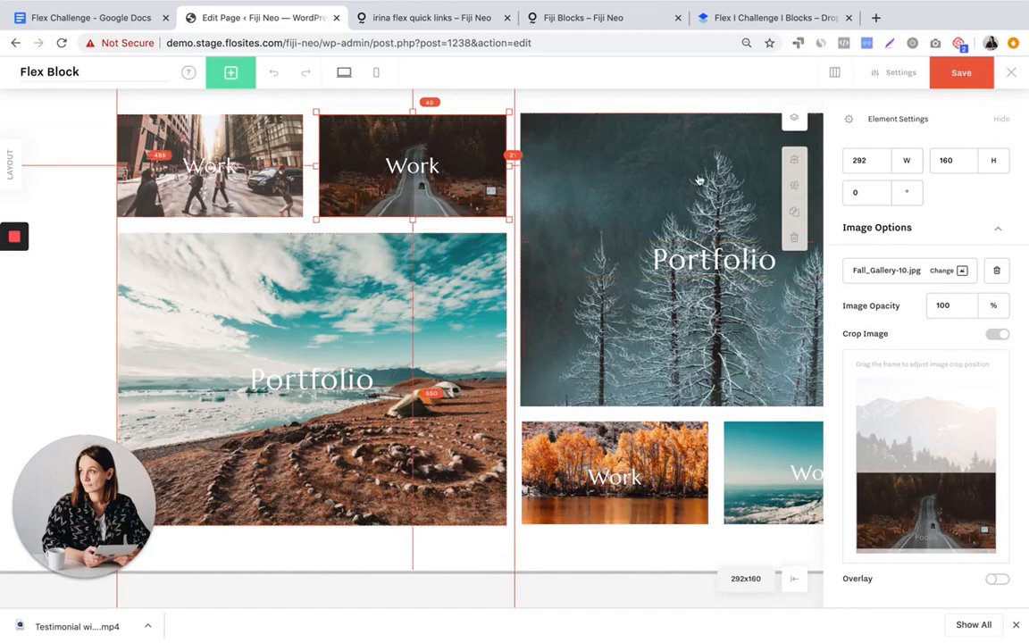
pyautogui.click(684, 97)
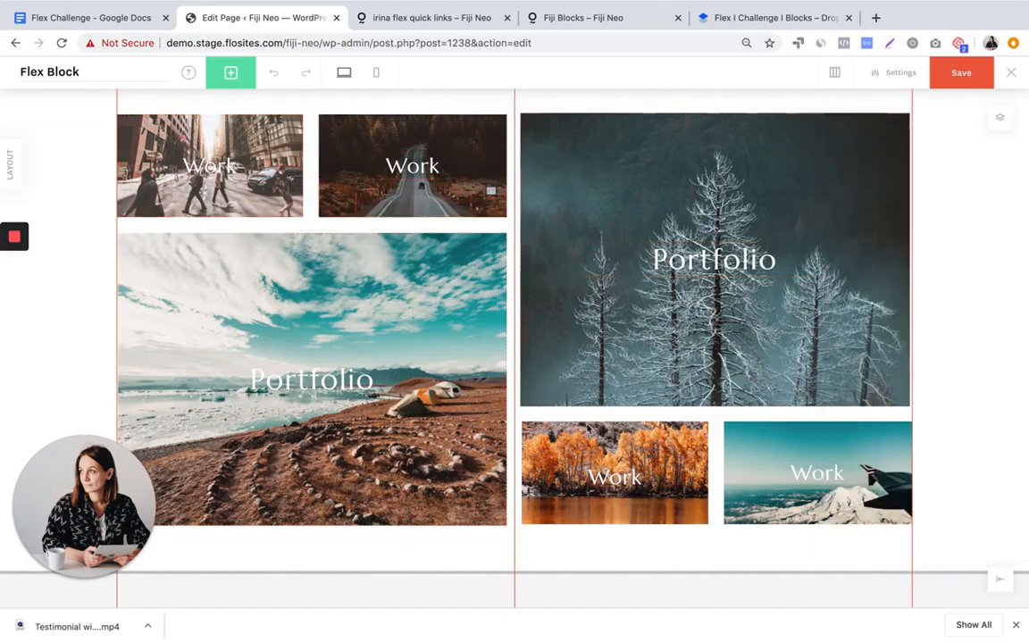
# Enable an overlay on the autumn trees photo using the theme's Primary Line Color #BDBDBD, with its opacity reduced to about 0.21
pyautogui.click(587, 422)
pyautogui.scroll(-5, 933, 483)
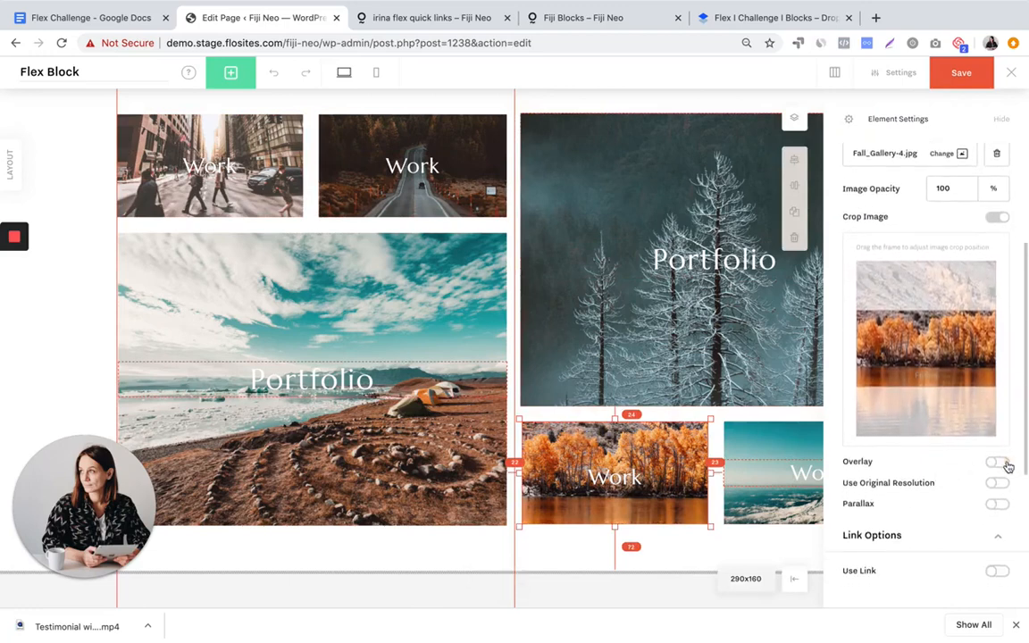
pyautogui.click(1005, 462)
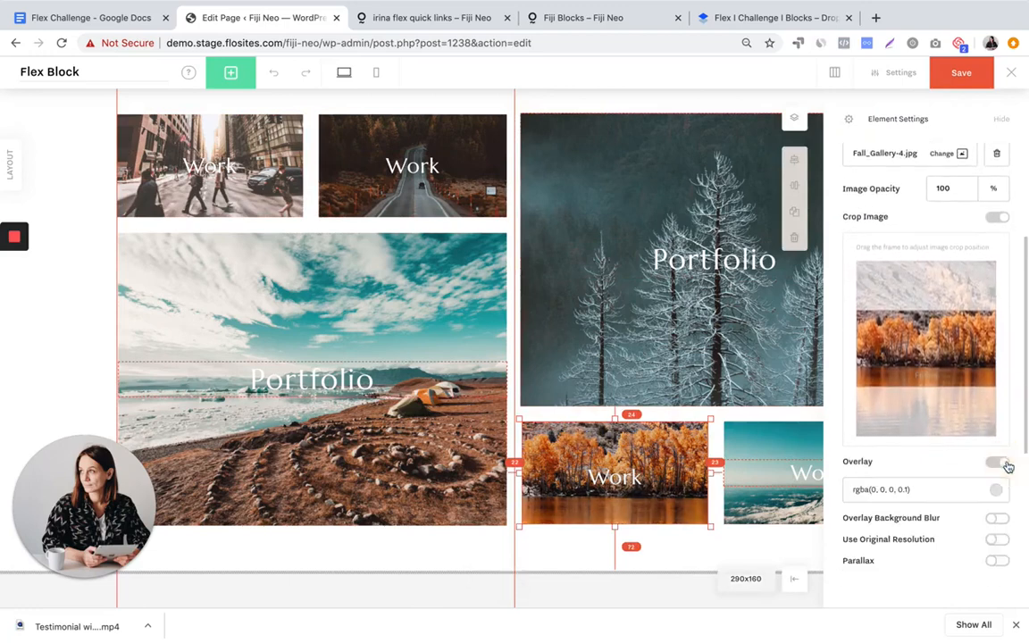
pyautogui.click(916, 489)
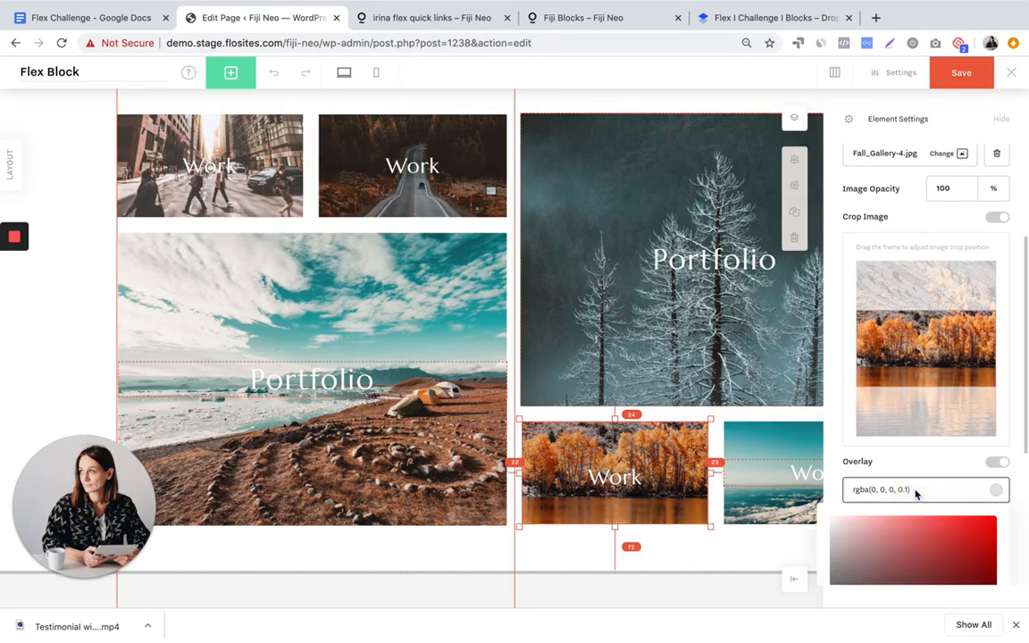
pyautogui.scroll(-3, 916, 491)
pyautogui.scroll(-2, 911, 500)
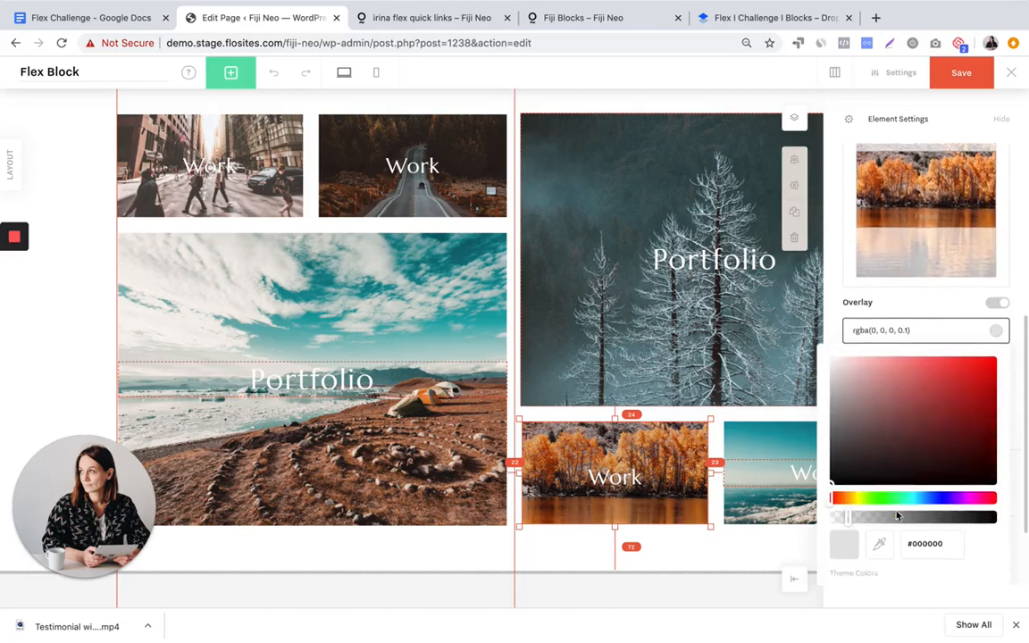
pyautogui.click(856, 533)
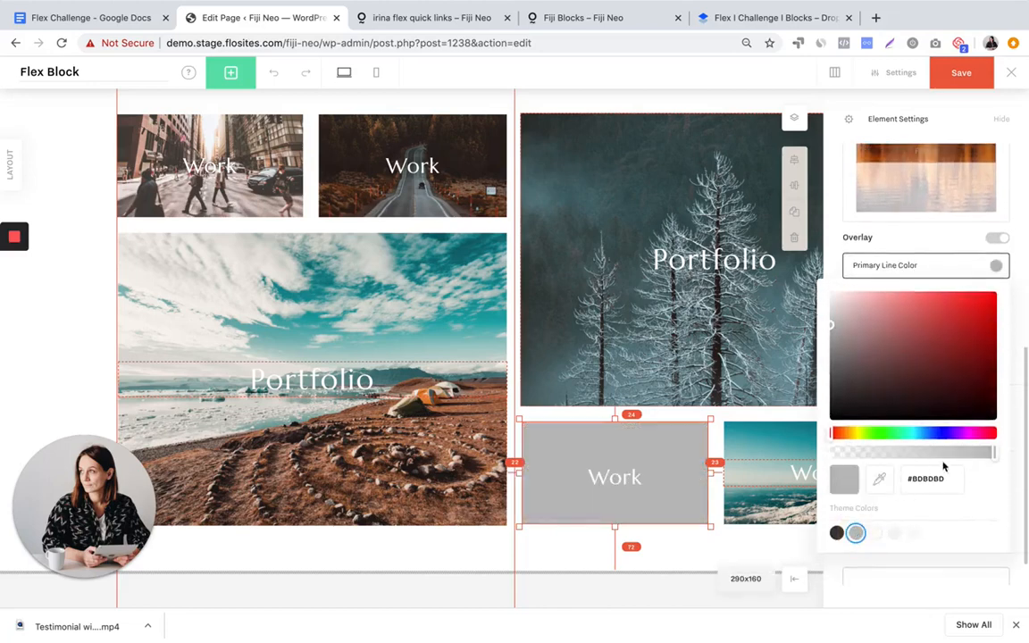
pyautogui.click(912, 456)
pyautogui.moveTo(912, 461); pyautogui.dragTo(866, 457)
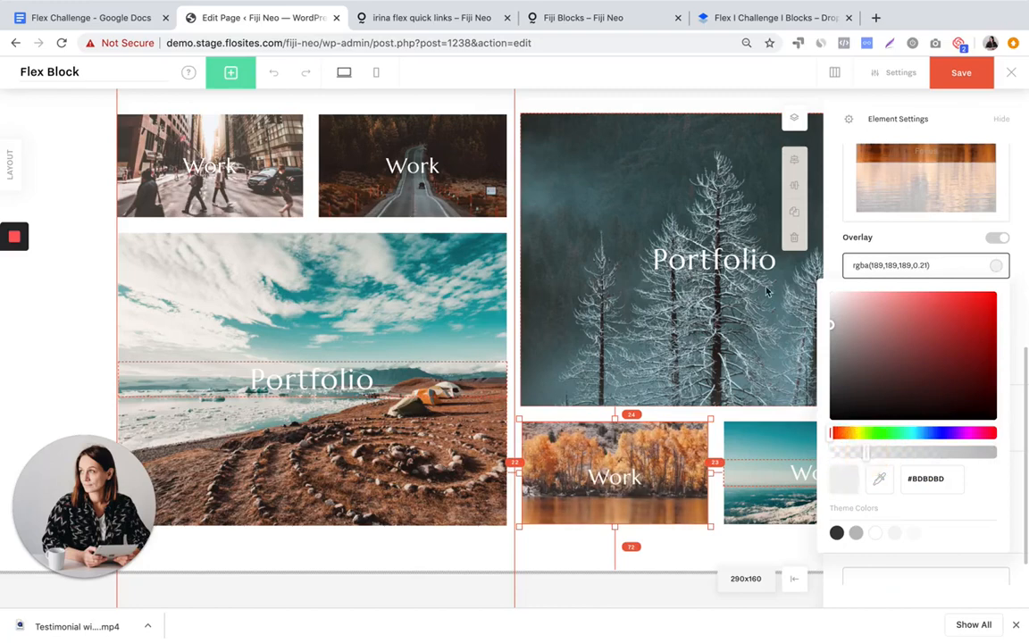
pyautogui.click(724, 104)
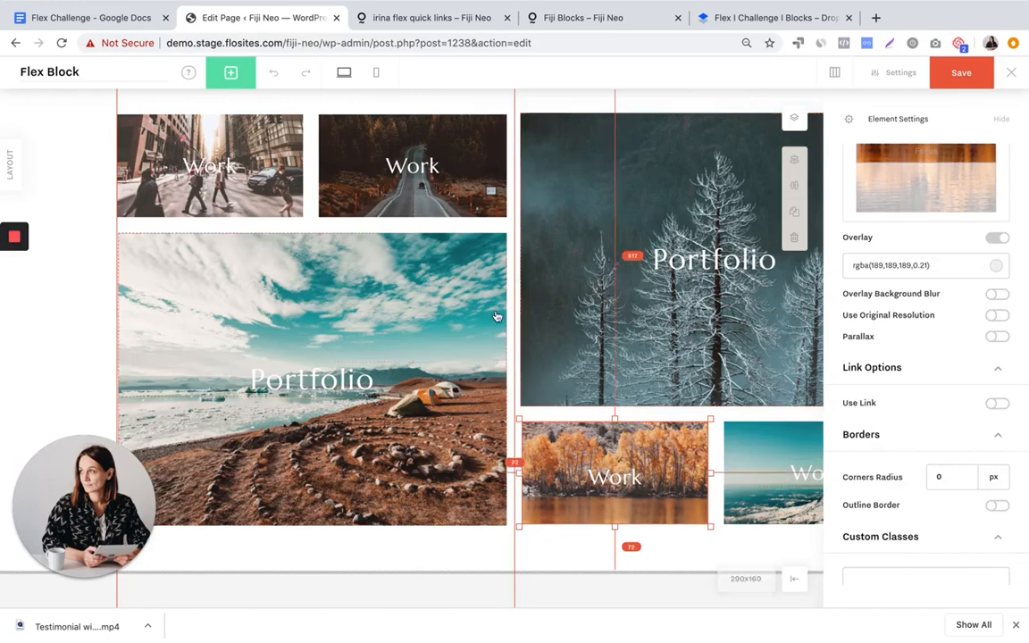
# Turn on parallax for the large campsite photo and save the Flex Block
pyautogui.click(424, 297)
pyautogui.scroll(-1, 855, 345)
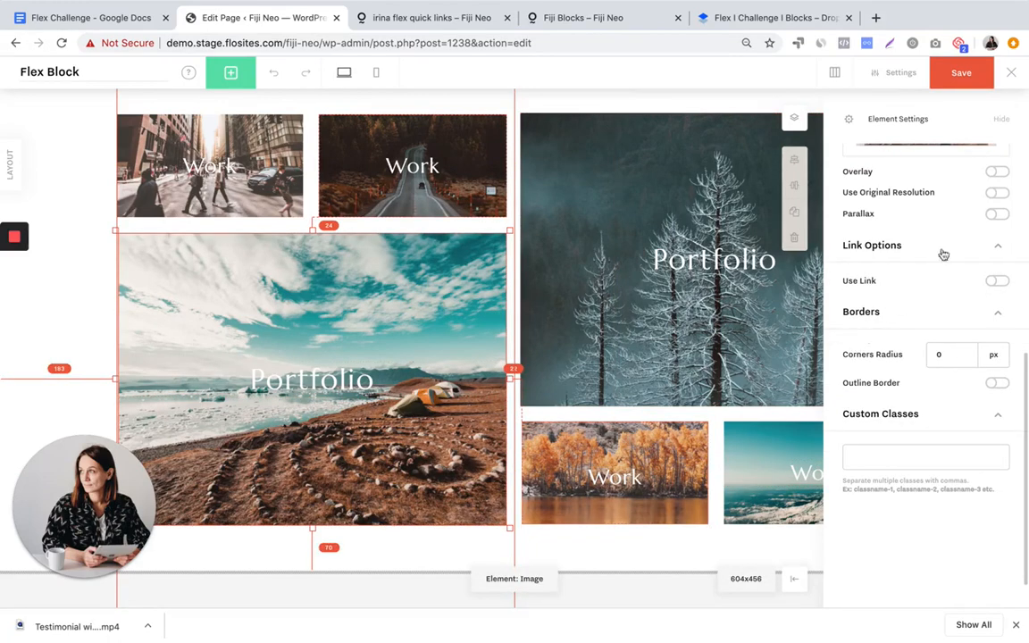
pyautogui.click(1001, 213)
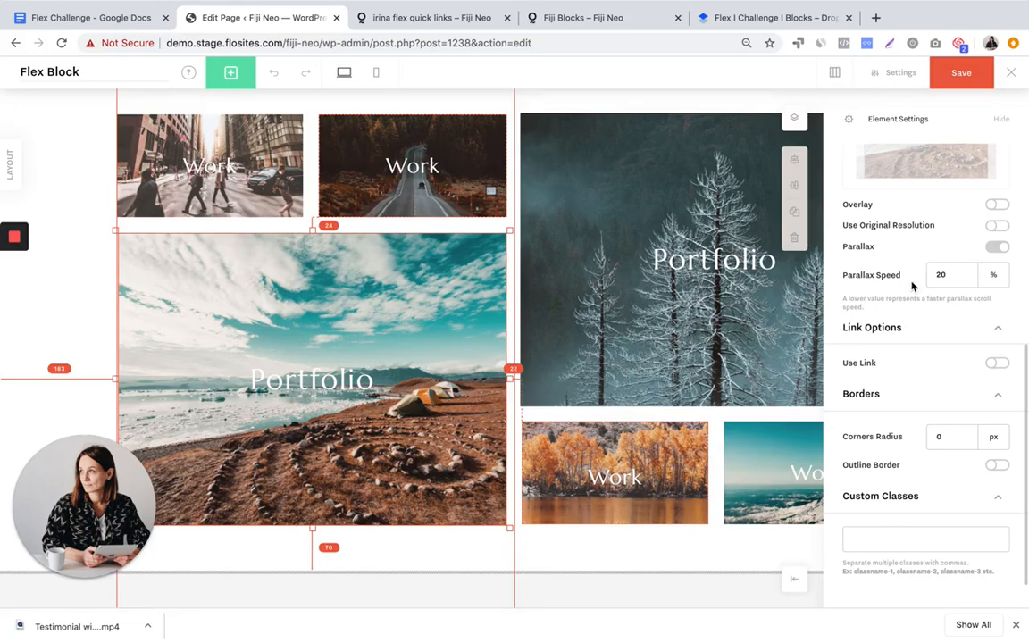
pyautogui.click(950, 279)
pyautogui.click(964, 76)
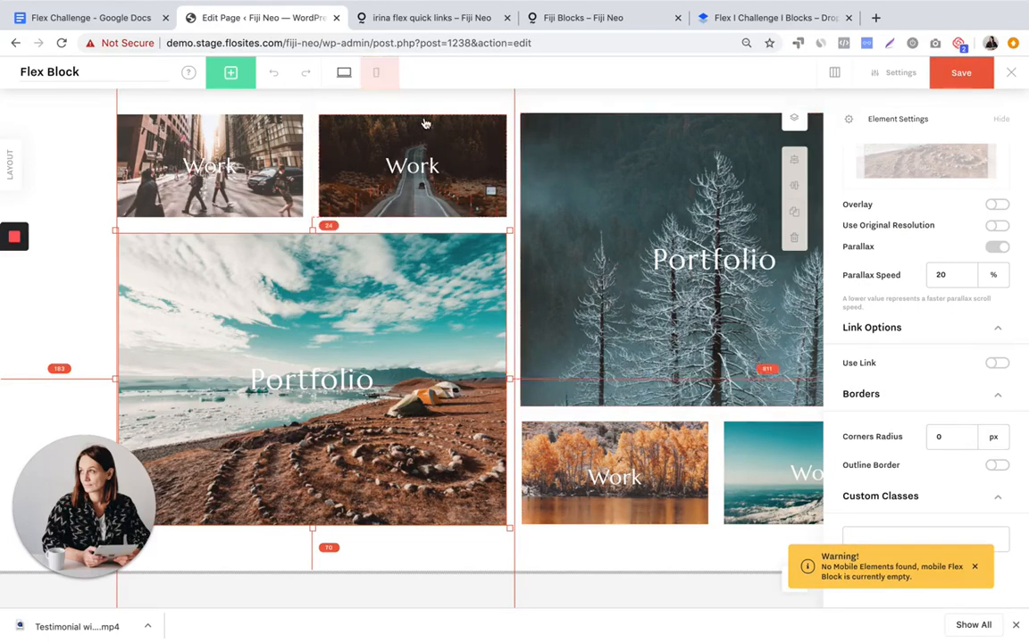
# Switch to the mobile layout and place the city street and forest road photos on the mobile canvas
pyautogui.click(377, 77)
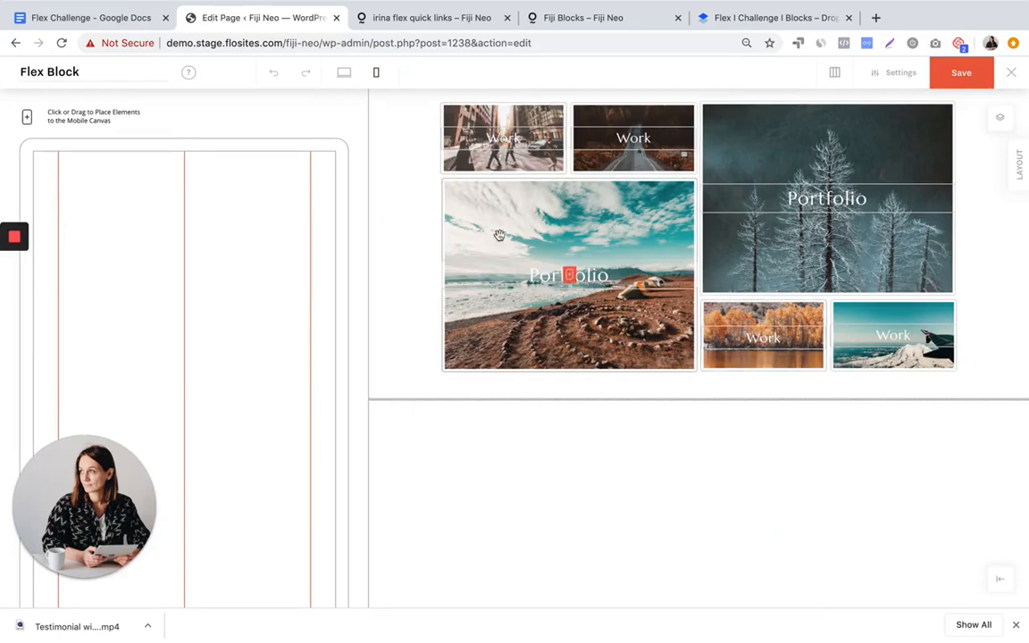
pyautogui.click(489, 130)
pyautogui.click(600, 121)
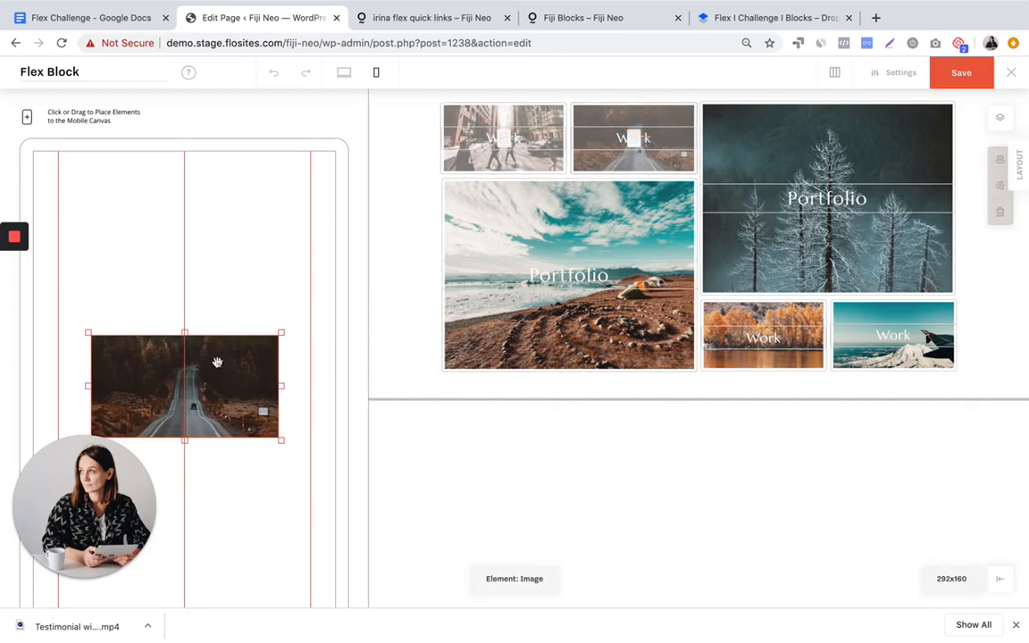
# Separate the two mobile photos and fit the city street photo between the first and middle guides, about 196 px wide
pyautogui.moveTo(202, 375); pyautogui.dragTo(177, 285)
pyautogui.moveTo(151, 385); pyautogui.dragTo(127, 260)
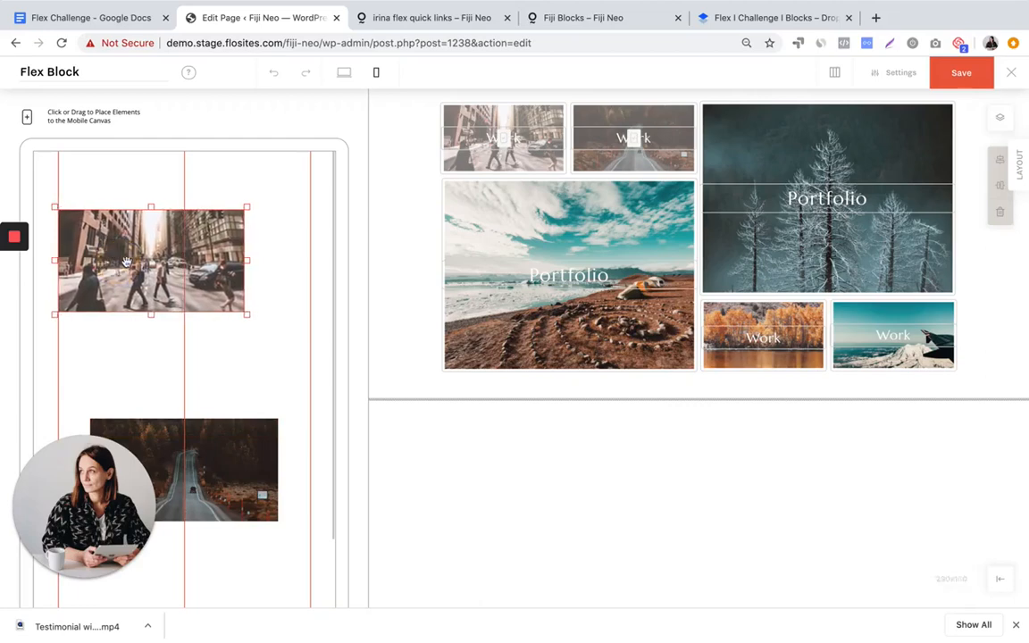
pyautogui.moveTo(247, 260); pyautogui.dragTo(186, 263)
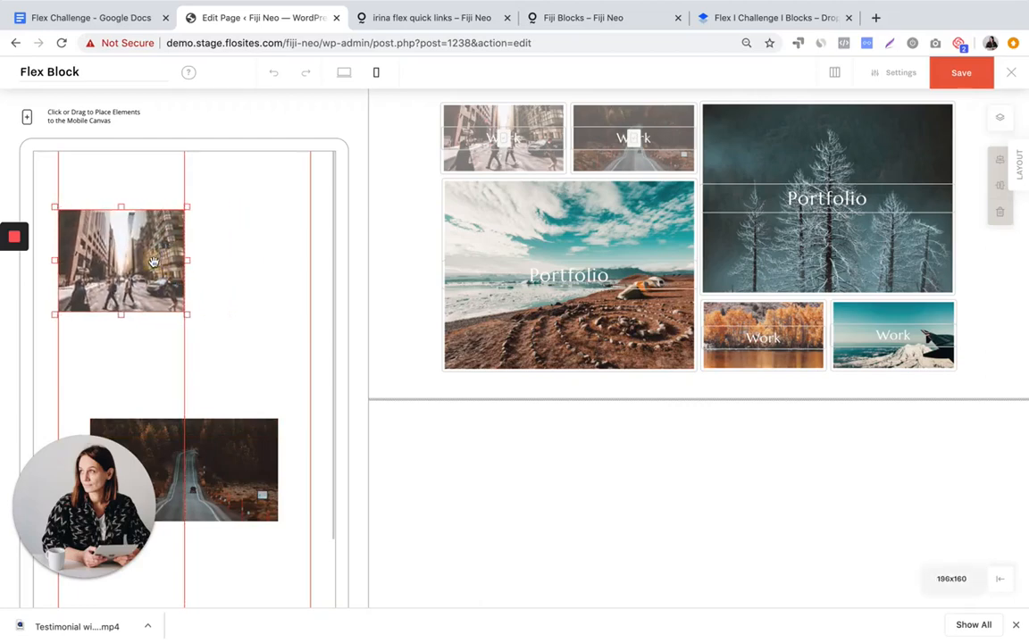
pyautogui.click(154, 262)
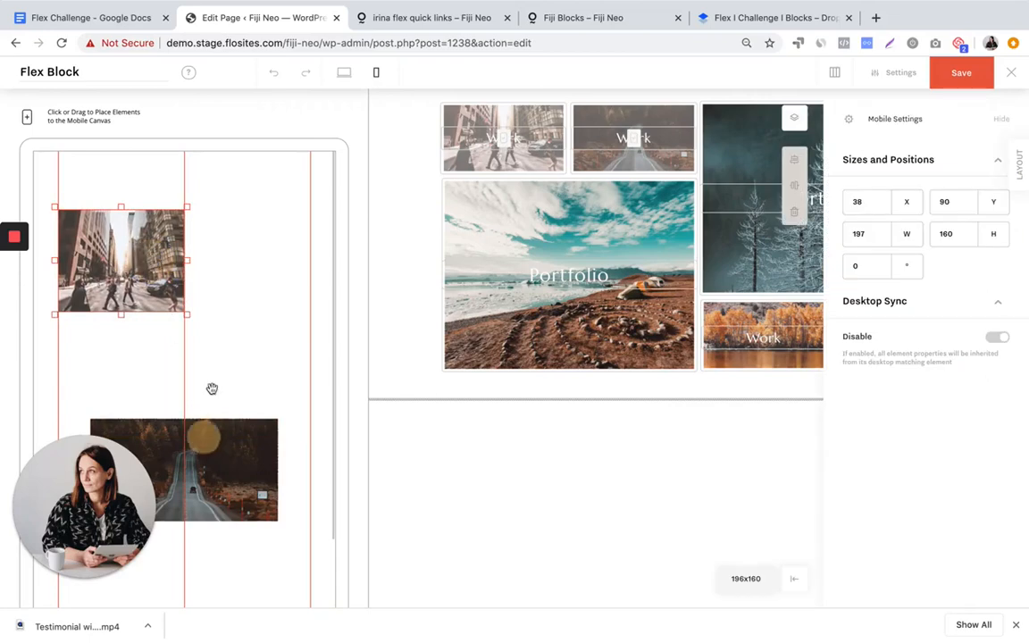
# Move the forest road photo beside the city street photo on the mobile canvas and narrow it to about 186 px wide
pyautogui.click(204, 438)
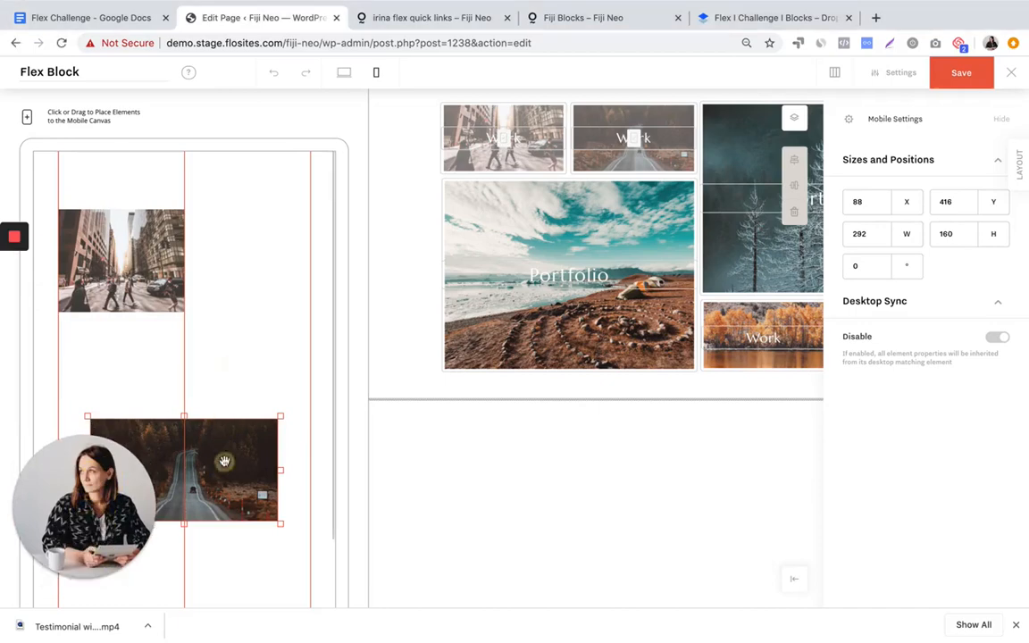
pyautogui.moveTo(223, 459); pyautogui.dragTo(250, 258)
pyautogui.moveTo(110, 263); pyautogui.dragTo(180, 259)
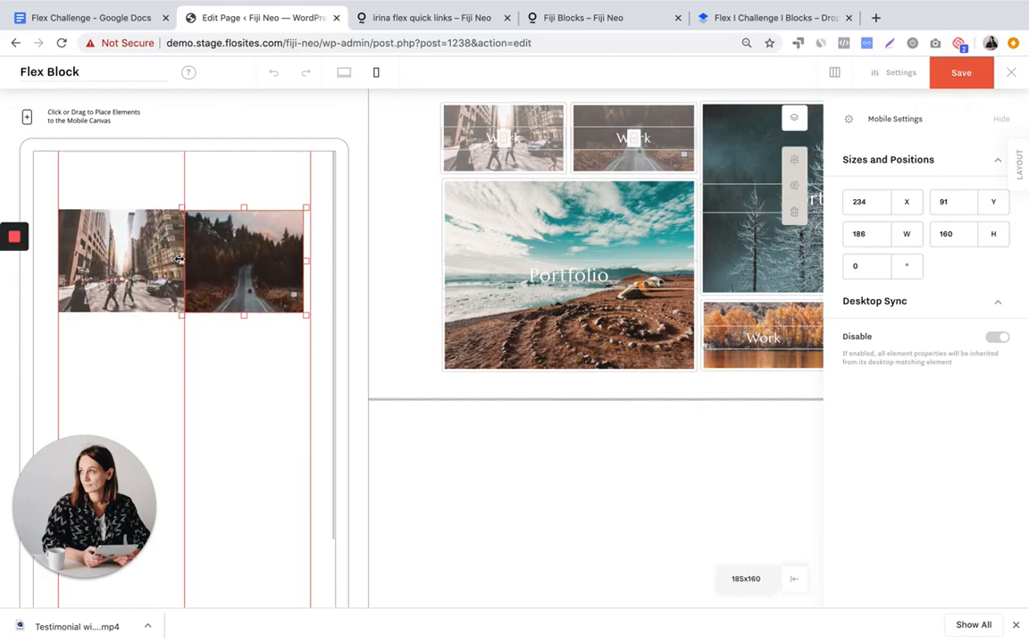
pyautogui.click(218, 344)
# Set the city street photo's mobile size to 195 px wide and 195 px high
pyautogui.click(126, 268)
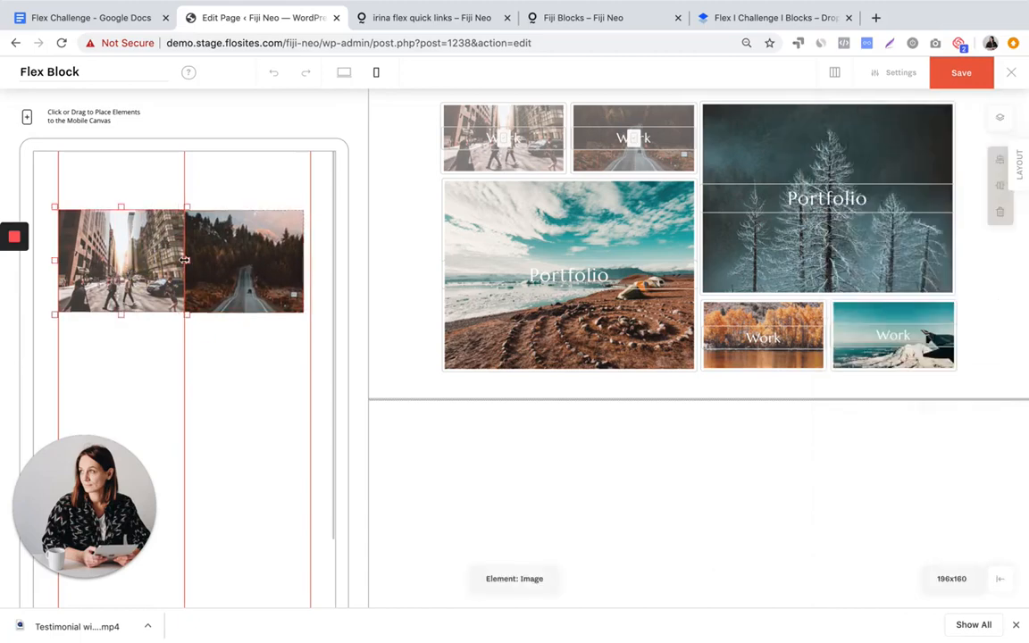
pyautogui.click(224, 261)
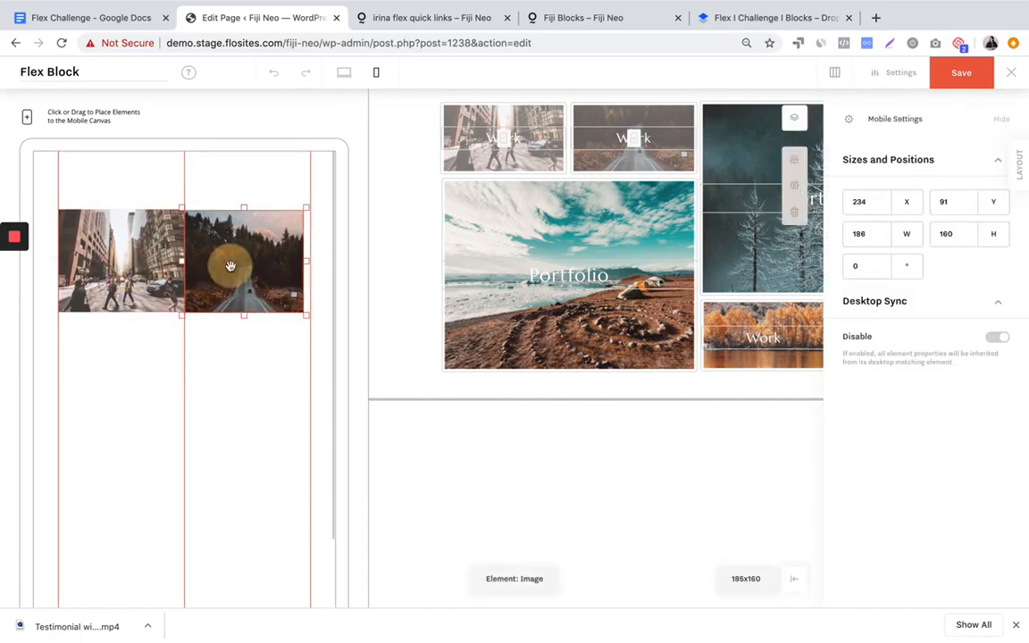
pyautogui.click(125, 243)
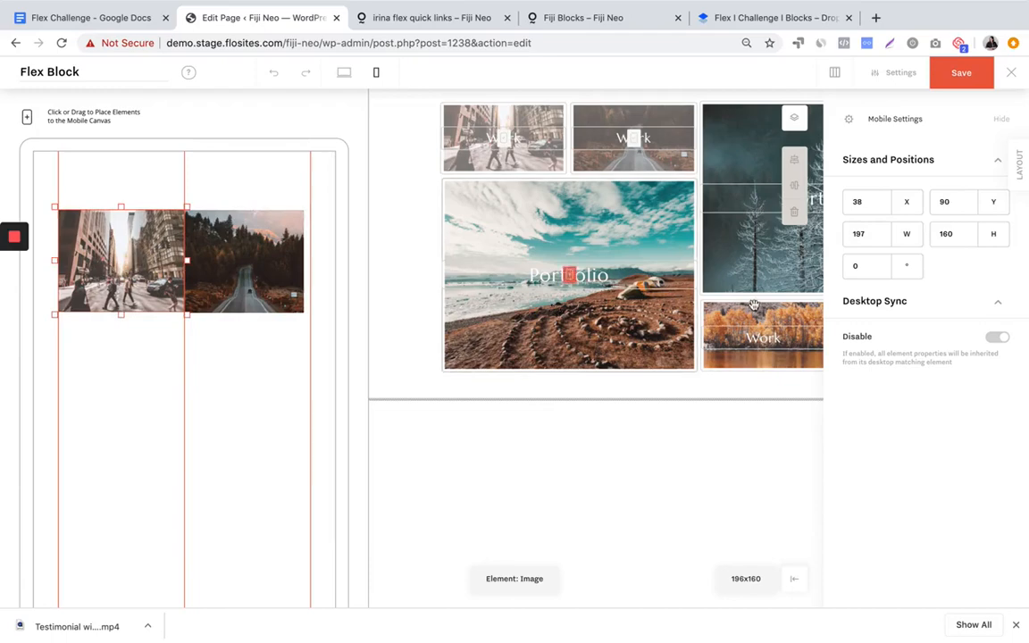
pyautogui.doubleClick(872, 234)
pyautogui.write('1')
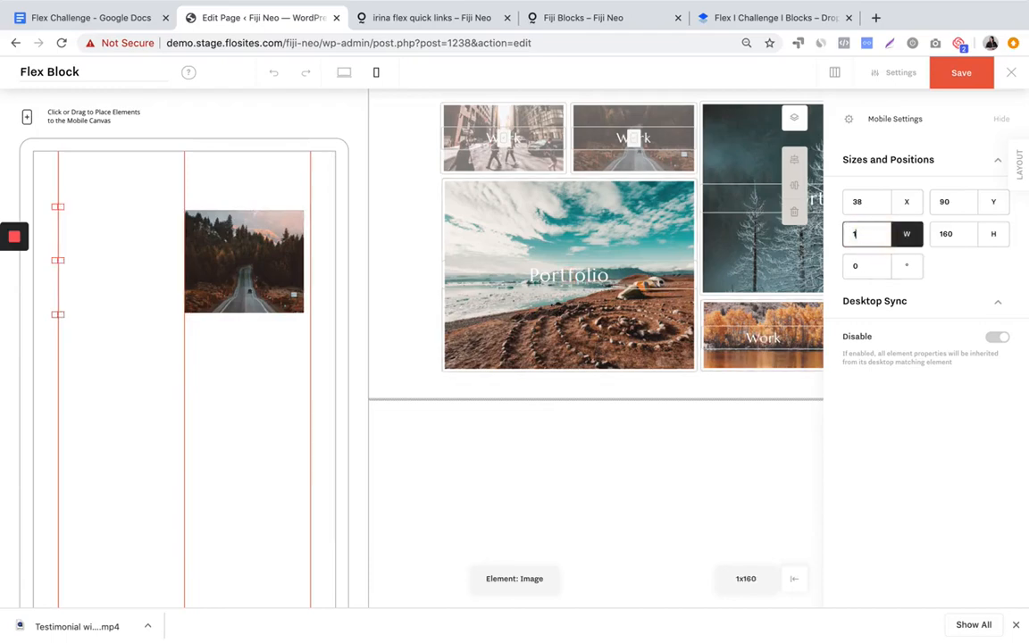
pyautogui.write('95')
pyautogui.doubleClick(946, 234)
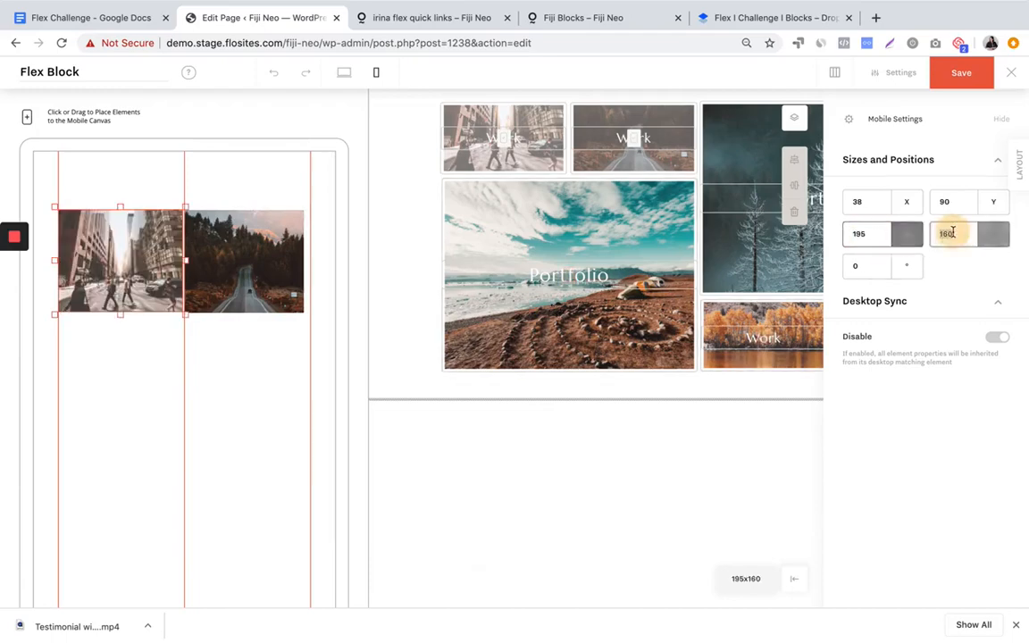
pyautogui.write('195')
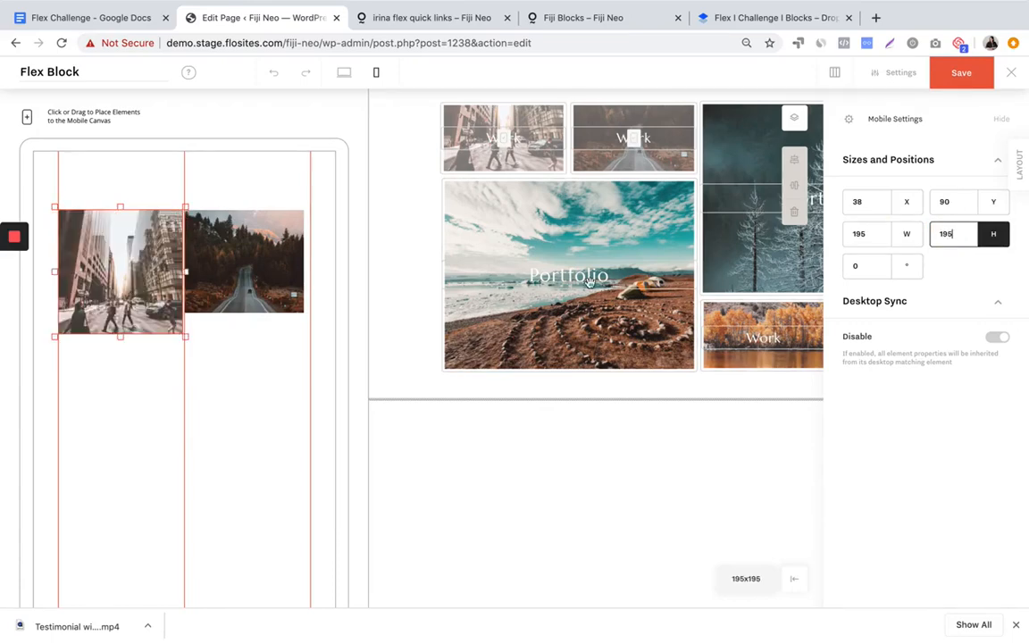
# Set the forest road photo's mobile size to 195 px wide and 195 px high, matching the city street photo
pyautogui.click(255, 286)
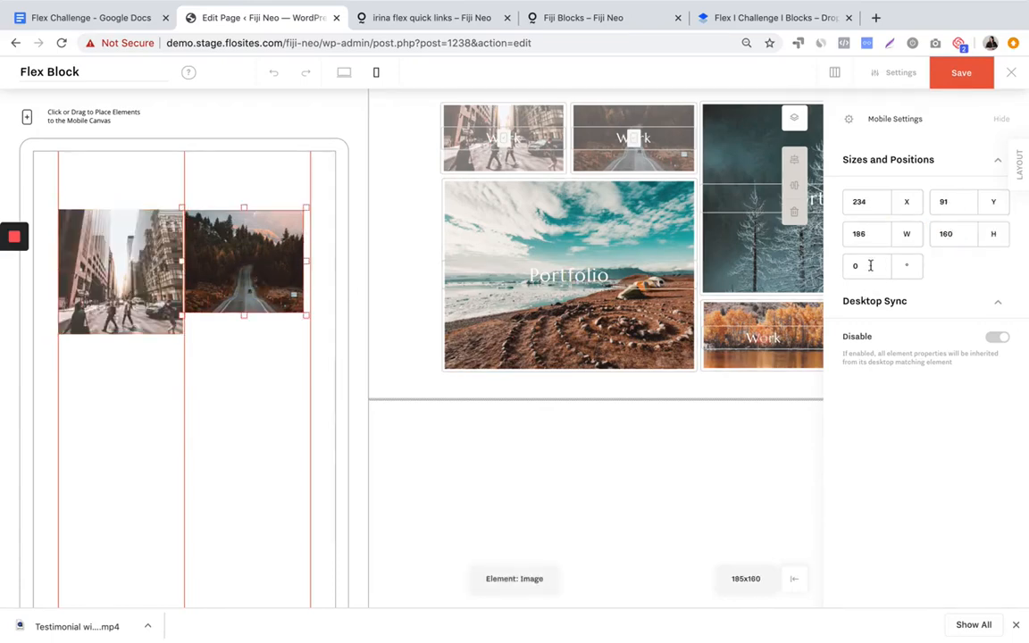
pyautogui.doubleClick(860, 233)
pyautogui.write('195')
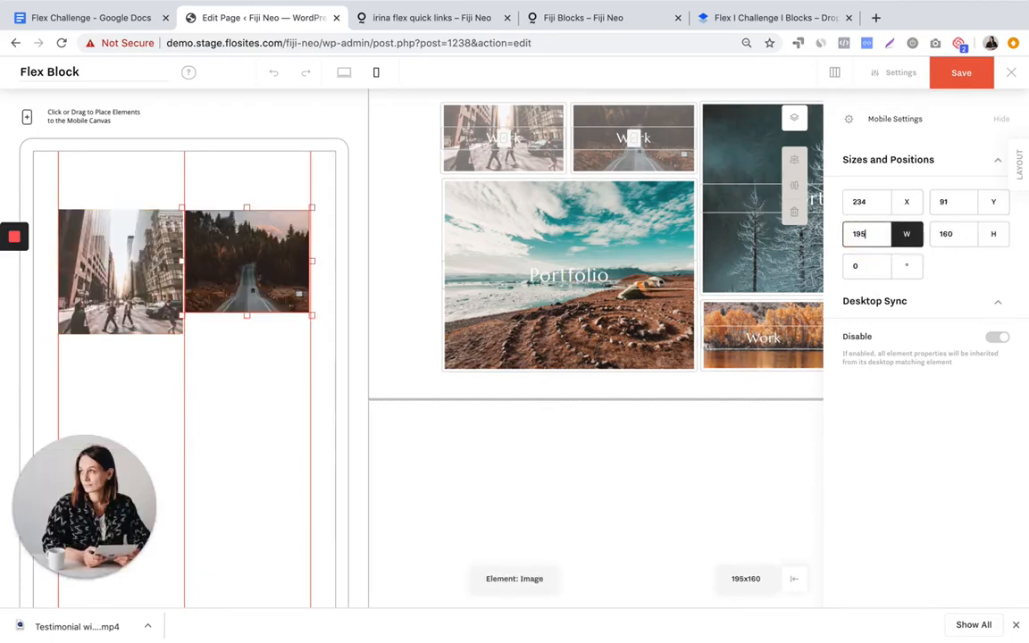
pyautogui.doubleClick(943, 233)
pyautogui.write('195')
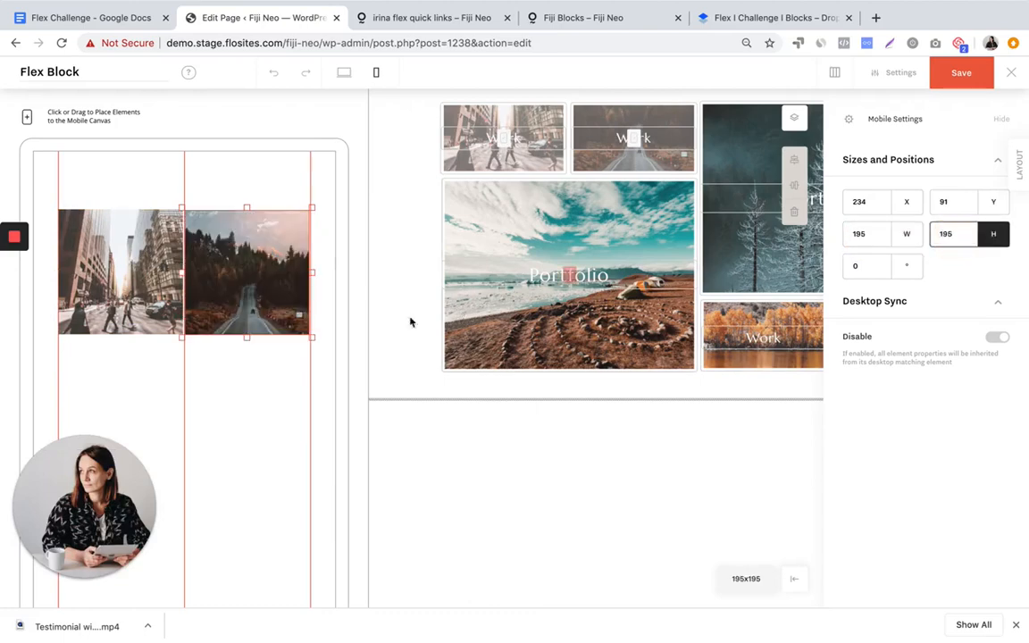
pyautogui.click(256, 366)
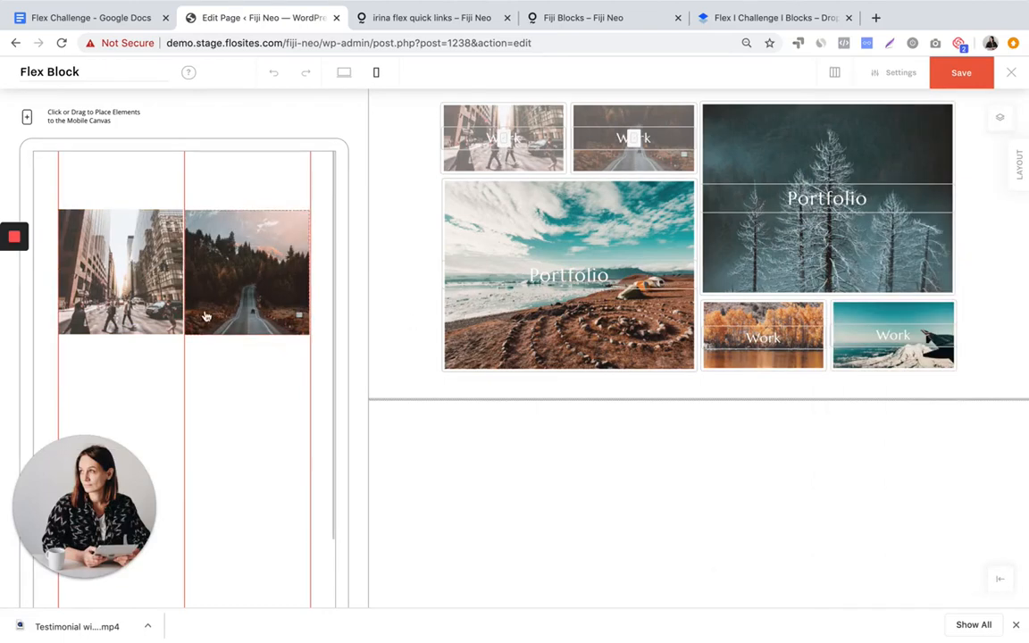
pyautogui.click(163, 268)
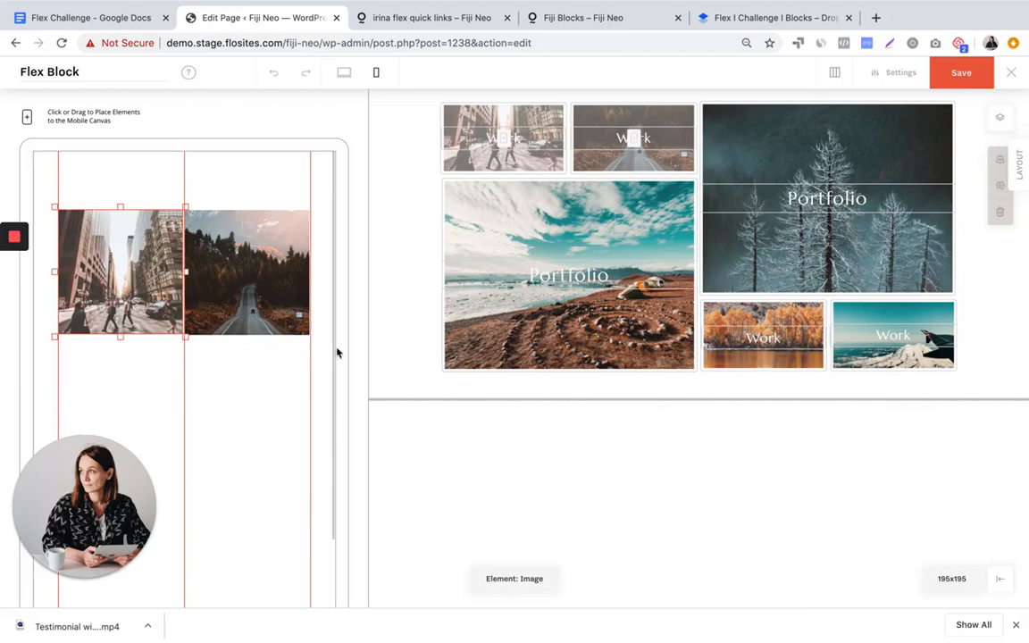
# Place the rocky beach photo on the mobile canvas and narrow it to about 391 px between the outer guides
pyautogui.click(612, 217)
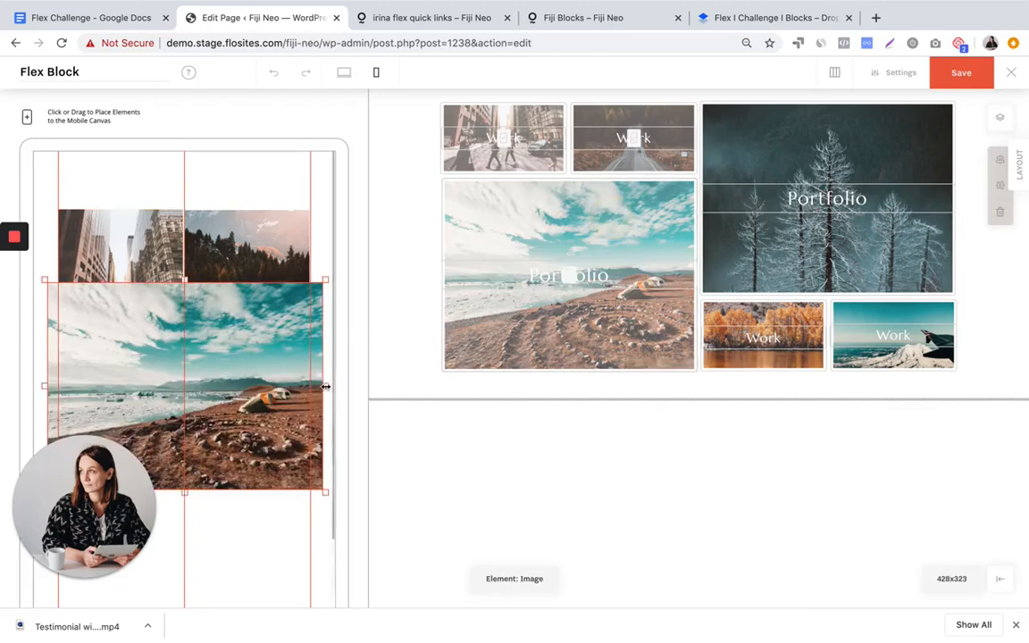
pyautogui.moveTo(324, 386); pyautogui.dragTo(313, 387)
pyautogui.moveTo(47, 387); pyautogui.dragTo(58, 389)
# Move the rocky beach photo just below the two square photos and shorten it to about 226 px high
pyautogui.press('Down')
pyautogui.press('Down')
pyautogui.press('Down')
pyautogui.press('Down')
pyautogui.press('Down')
pyautogui.press('Down')
pyautogui.press('Down')
pyautogui.press('Down')
pyautogui.press('Down')
pyautogui.press('Down')
pyautogui.press('Down')
pyautogui.press('Down')
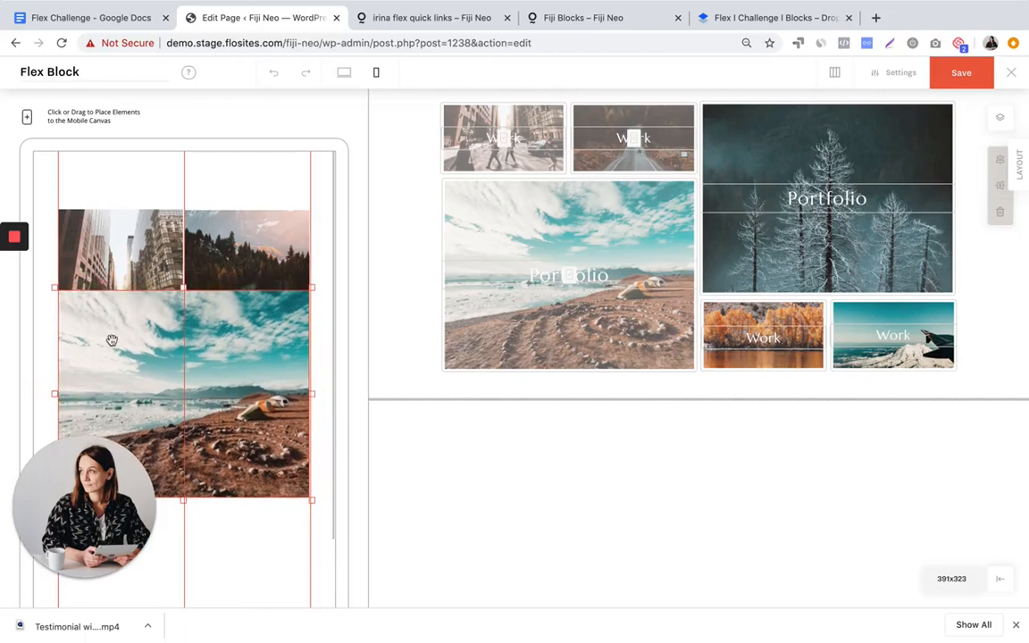
pyautogui.moveTo(112, 341); pyautogui.dragTo(111, 388)
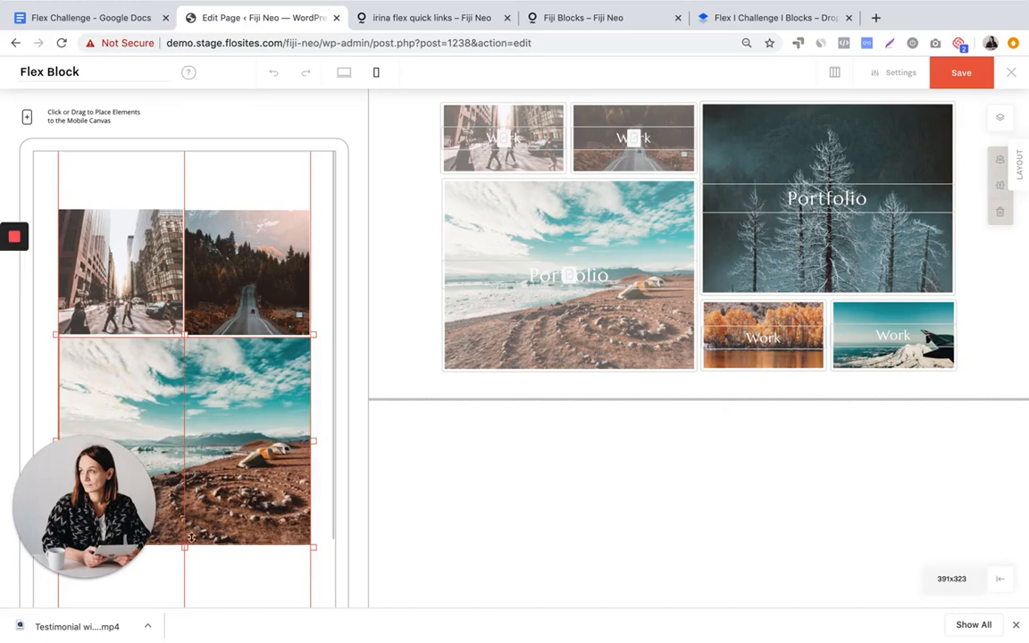
pyautogui.moveTo(194, 546); pyautogui.dragTo(195, 484)
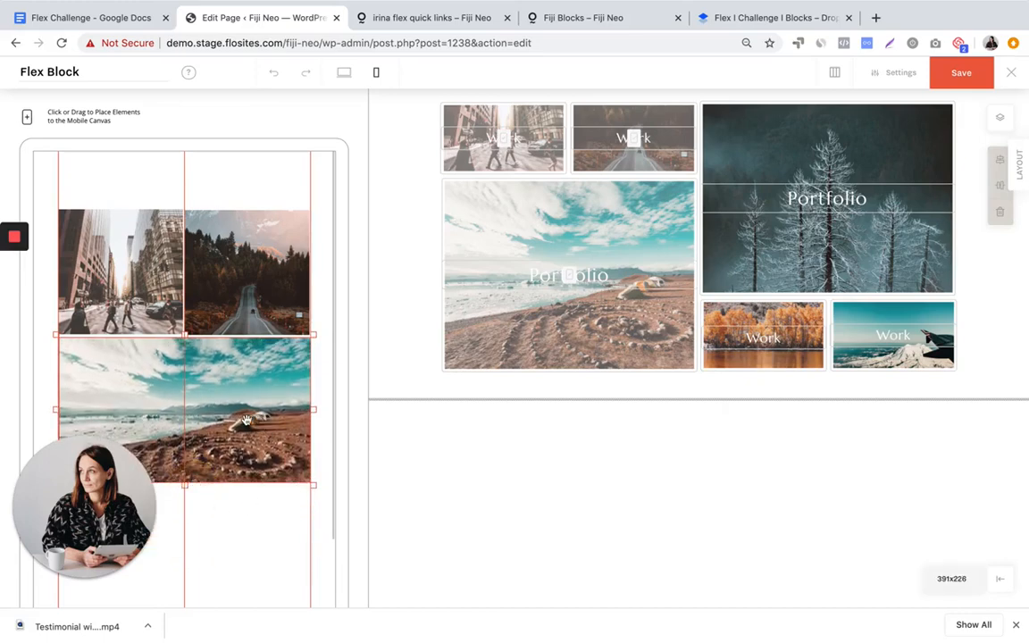
# Place the frosted trees photo below the beach photo on the mobile canvas and shorten it to about 210 px high
pyautogui.click(795, 197)
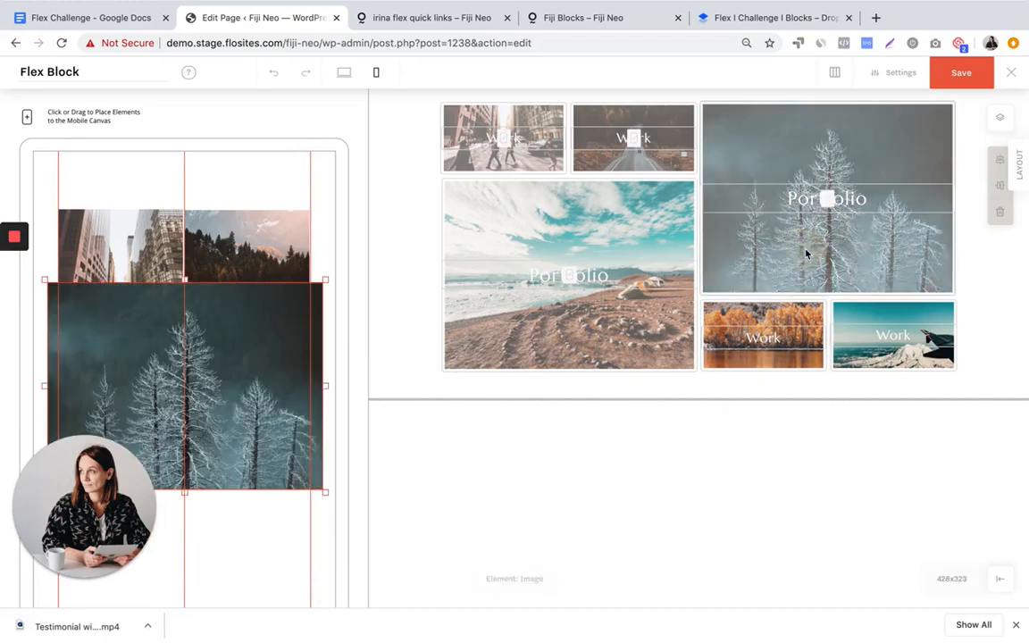
pyautogui.moveTo(225, 451); pyautogui.dragTo(225, 550)
pyautogui.scroll(-3, 232, 492)
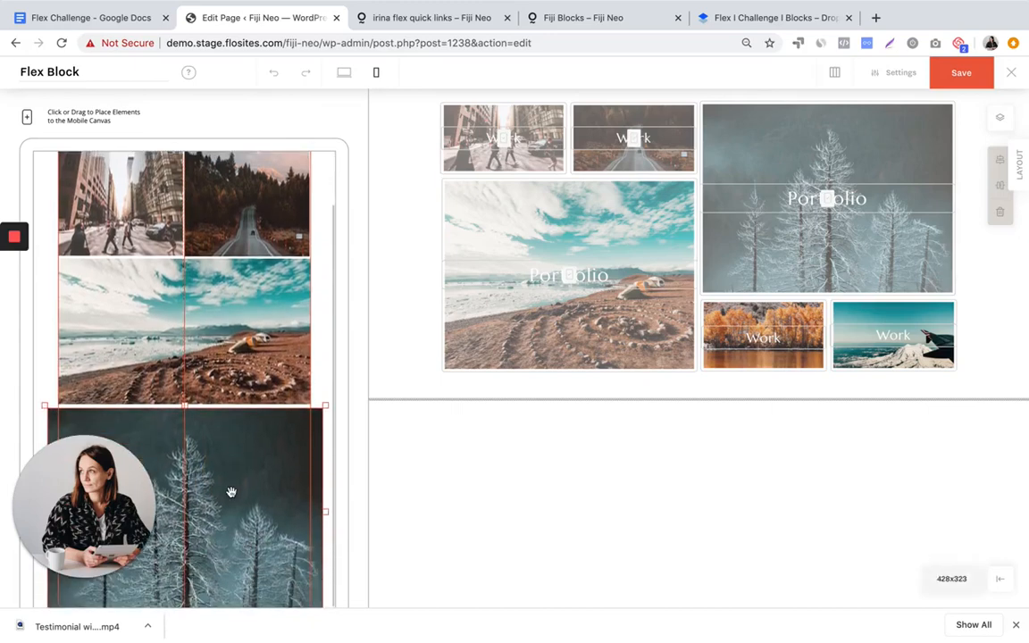
pyautogui.moveTo(184, 410); pyautogui.dragTo(234, 482)
# Check the beach photo's mobile dimensions and set the frosted trees photo's height to 226 px to match
pyautogui.click(238, 350)
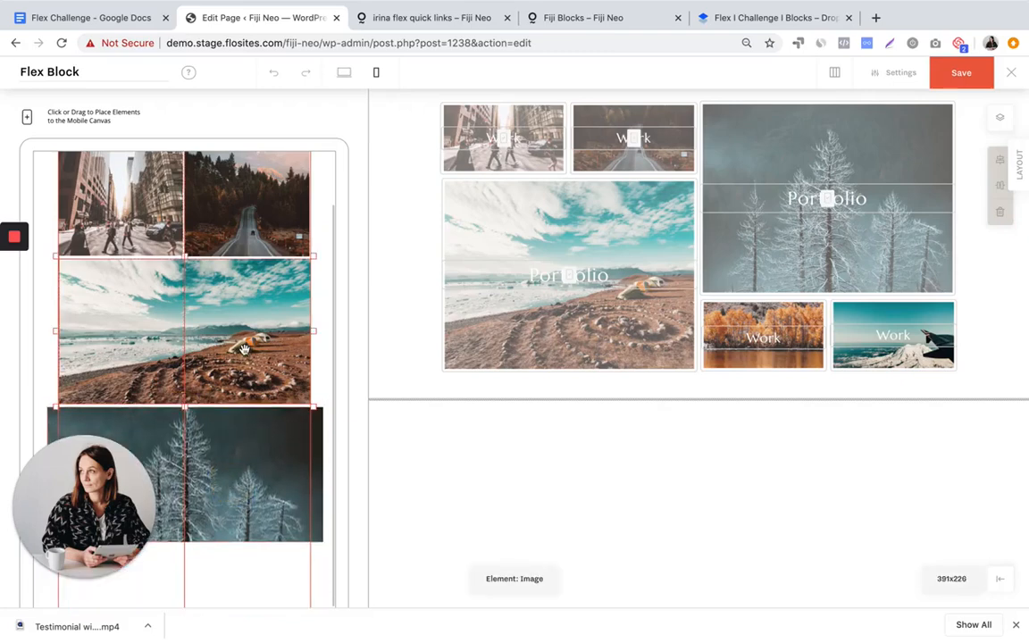
pyautogui.click(241, 349)
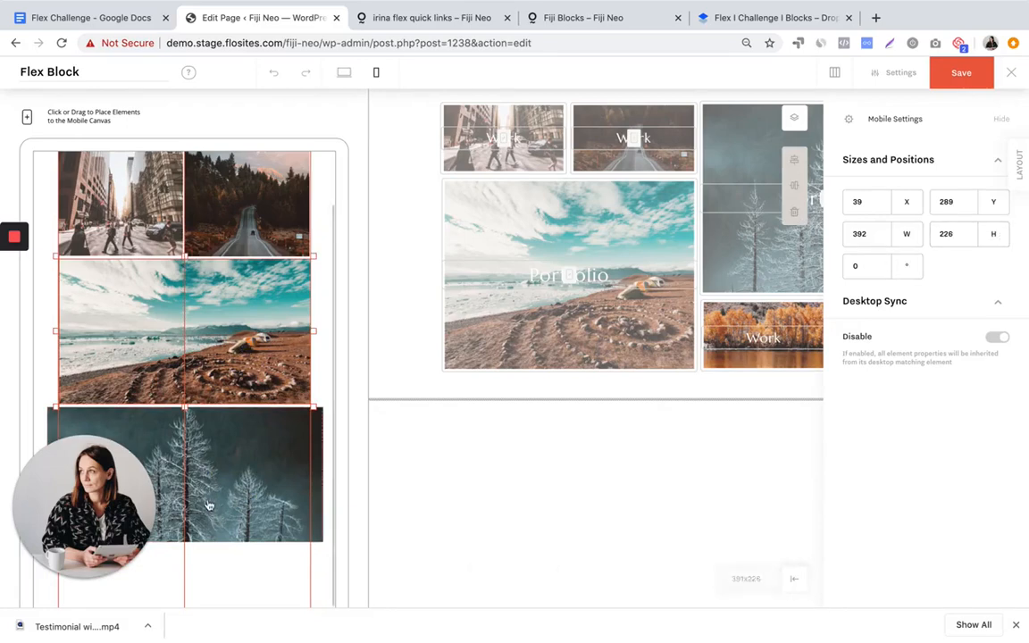
pyautogui.click(190, 534)
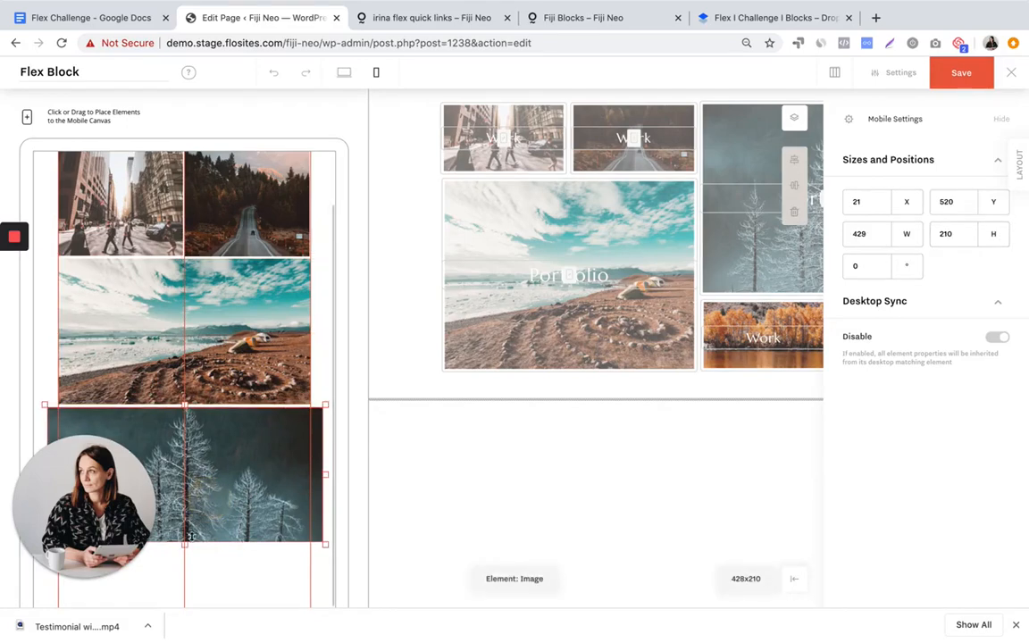
pyautogui.doubleClick(965, 232)
pyautogui.write('226')
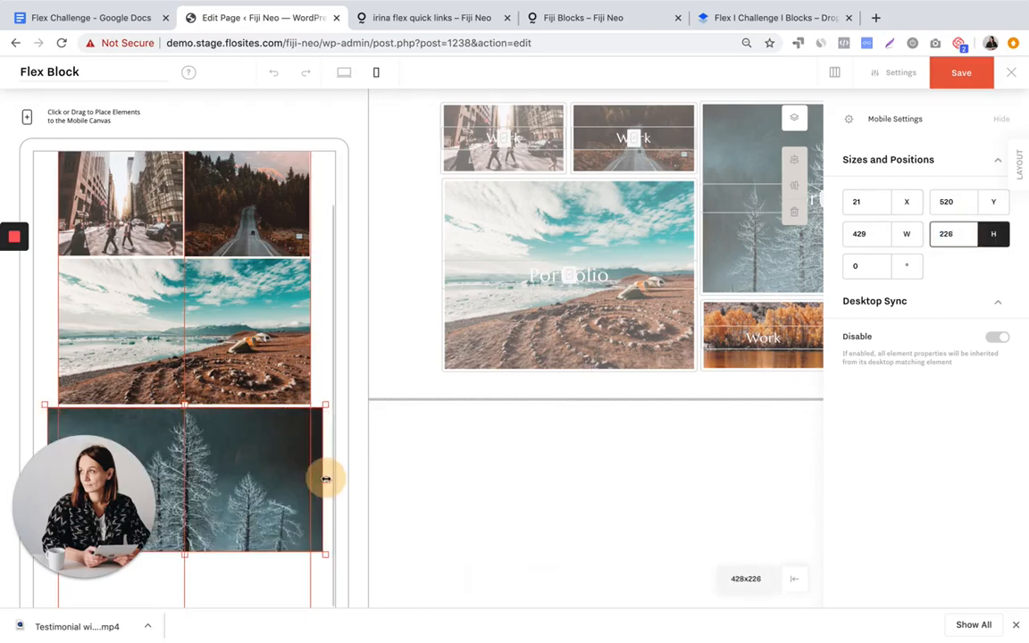
# Narrow the frosted trees photo from both sides to fit between the outer guides, about 390 px wide
pyautogui.moveTo(325, 478); pyautogui.dragTo(313, 480)
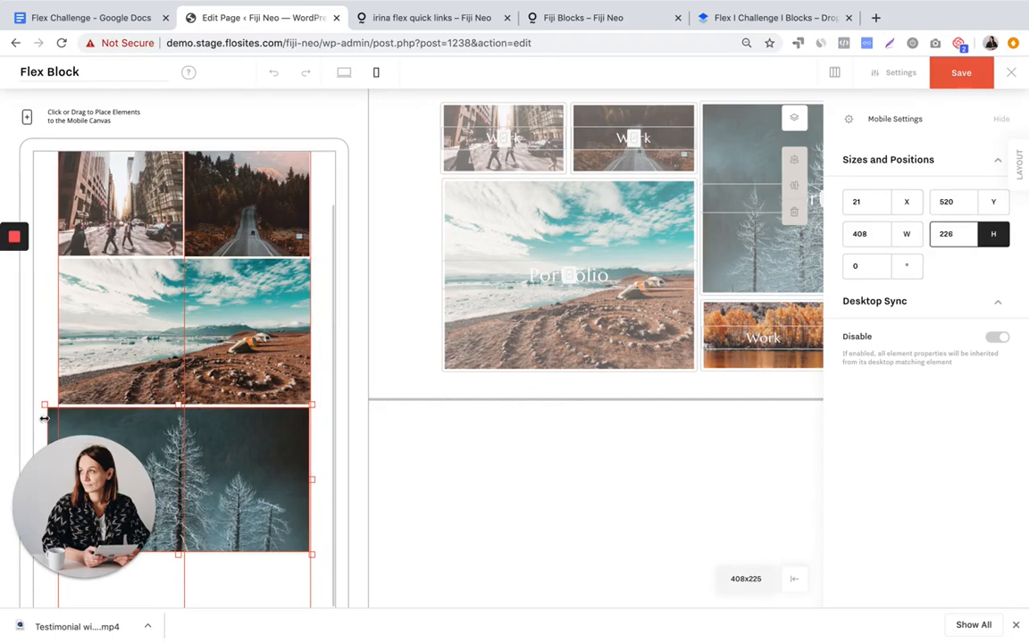
pyautogui.moveTo(45, 406); pyautogui.dragTo(57, 418)
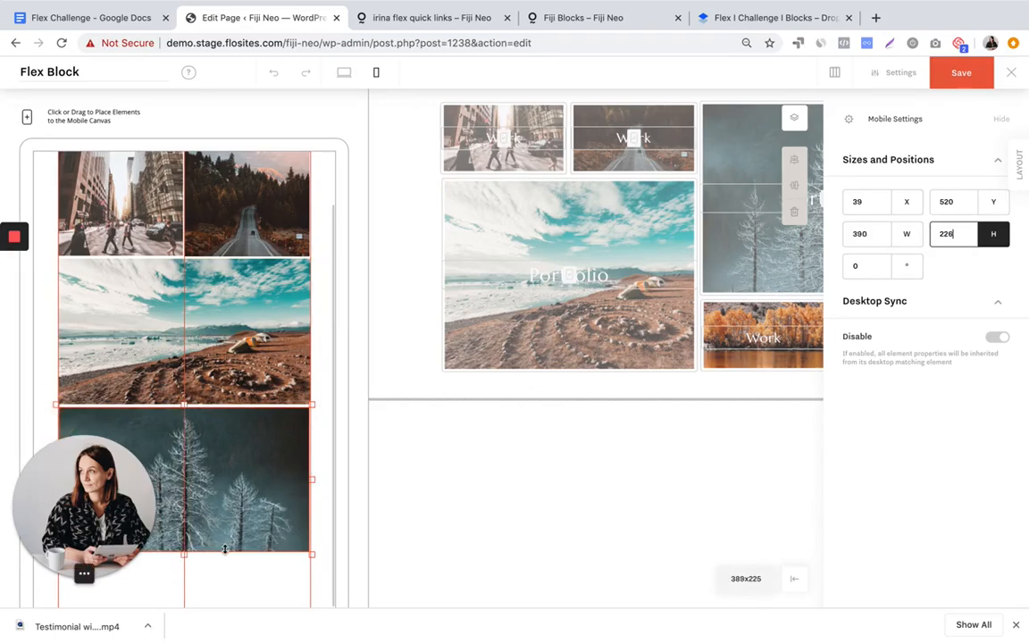
pyautogui.click(232, 578)
pyautogui.click(237, 493)
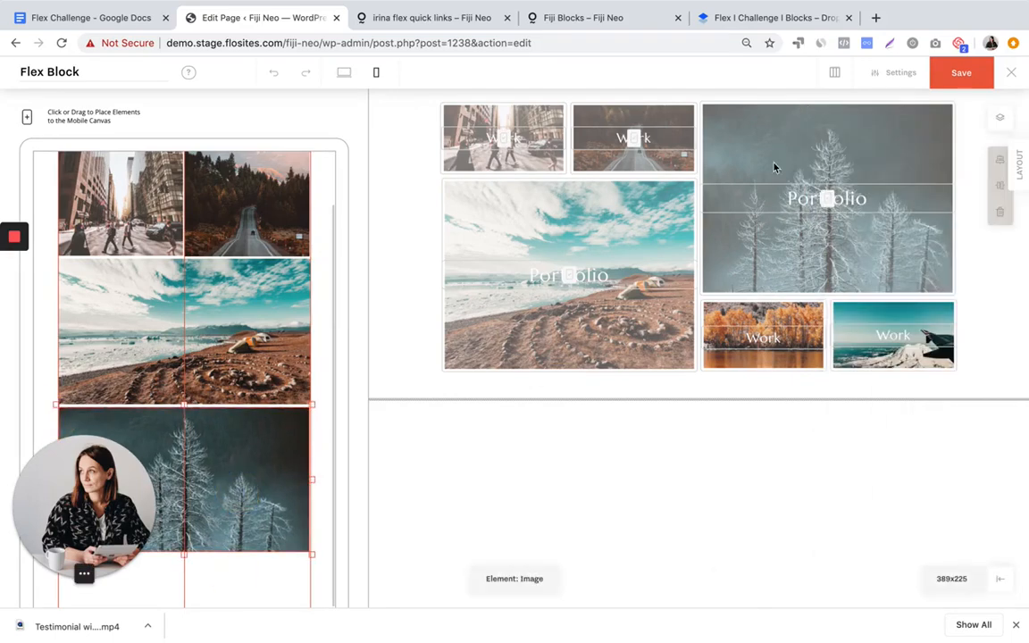
# Set the block's mobile height to 1000 px to make room for more photos below the frosted trees
pyautogui.click(889, 73)
pyautogui.doubleClick(857, 143)
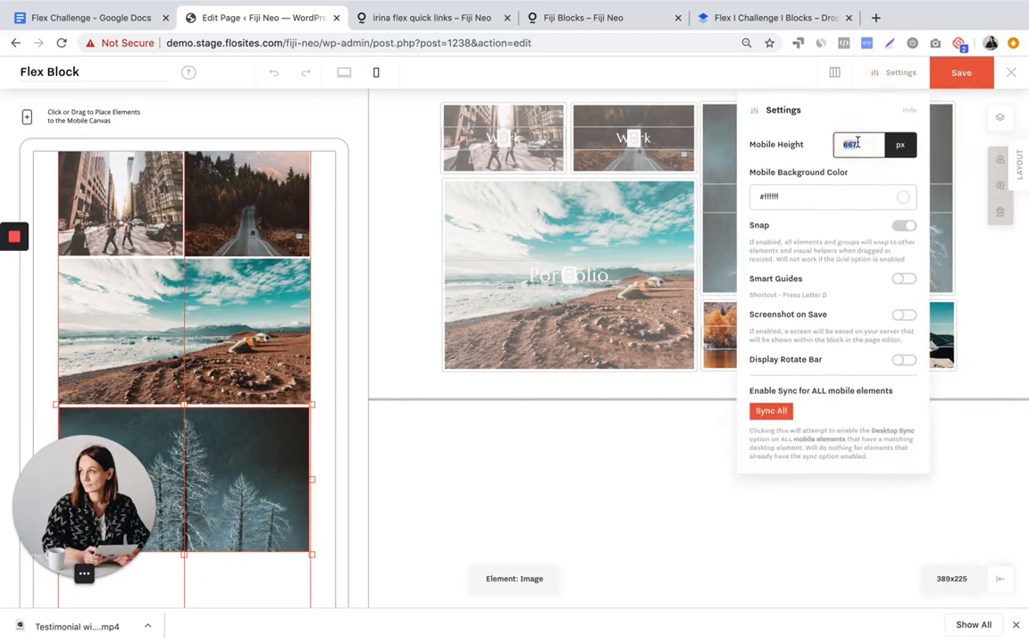
pyautogui.write('8340')
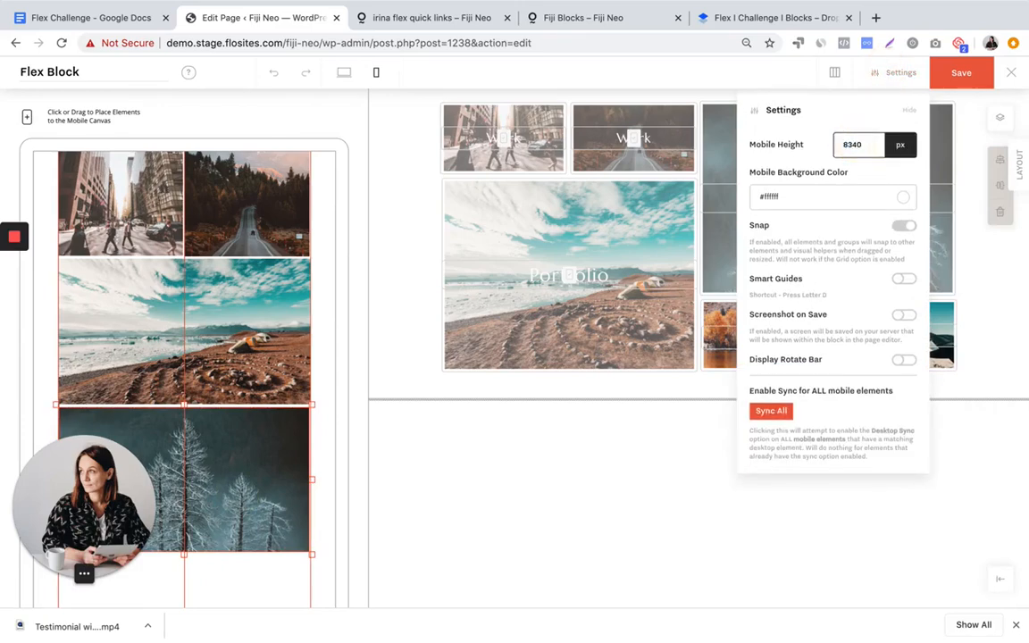
pyautogui.press('BackSpace')
pyautogui.press('BackSpace')
pyautogui.press('BackSpace')
pyautogui.press('BackSpace')
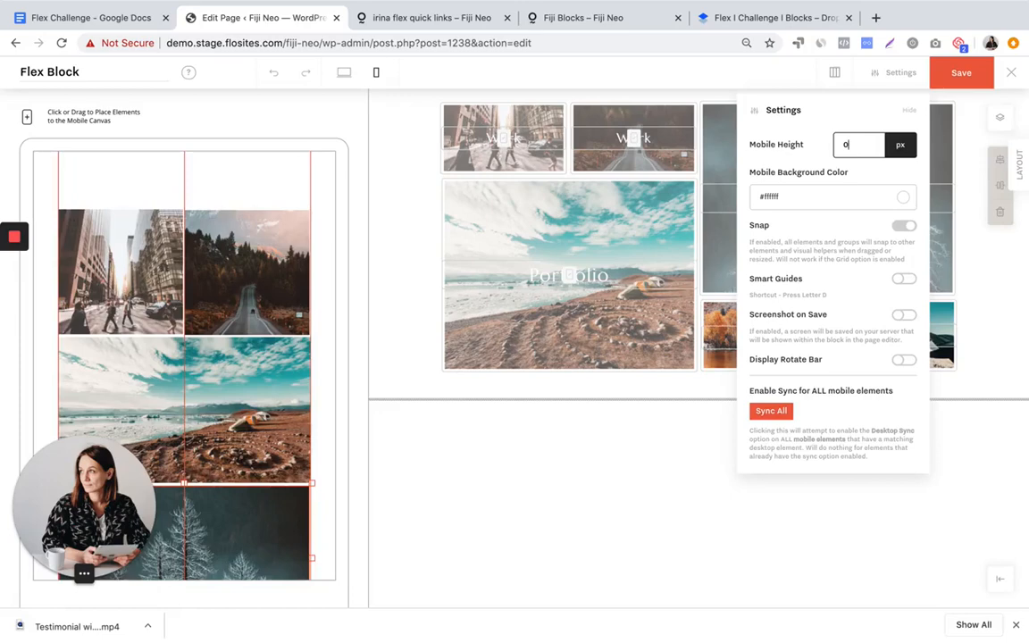
pyautogui.write('900')
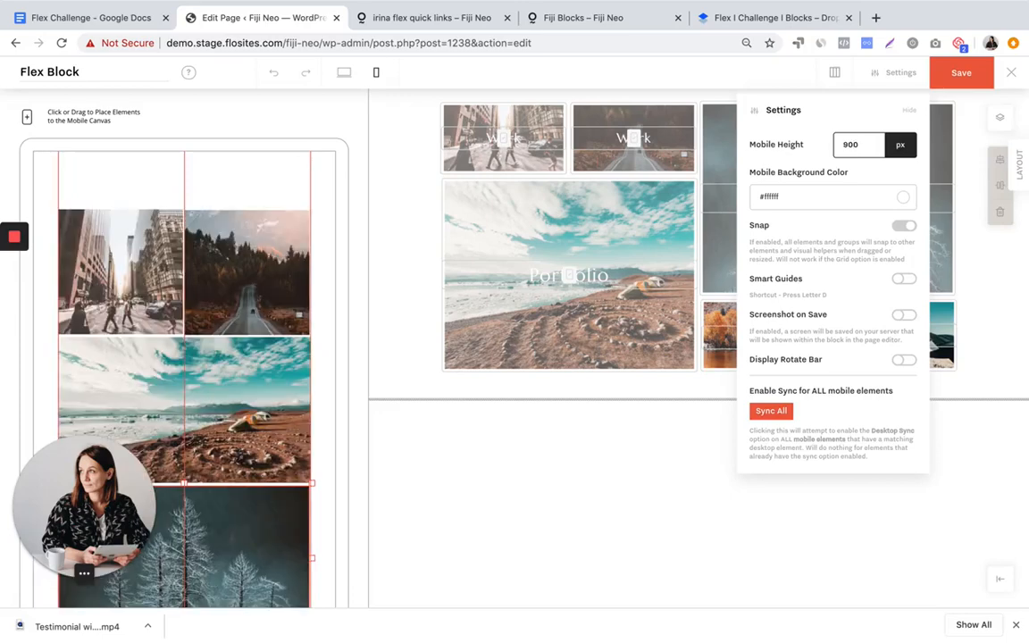
pyautogui.scroll(-4, 321, 203)
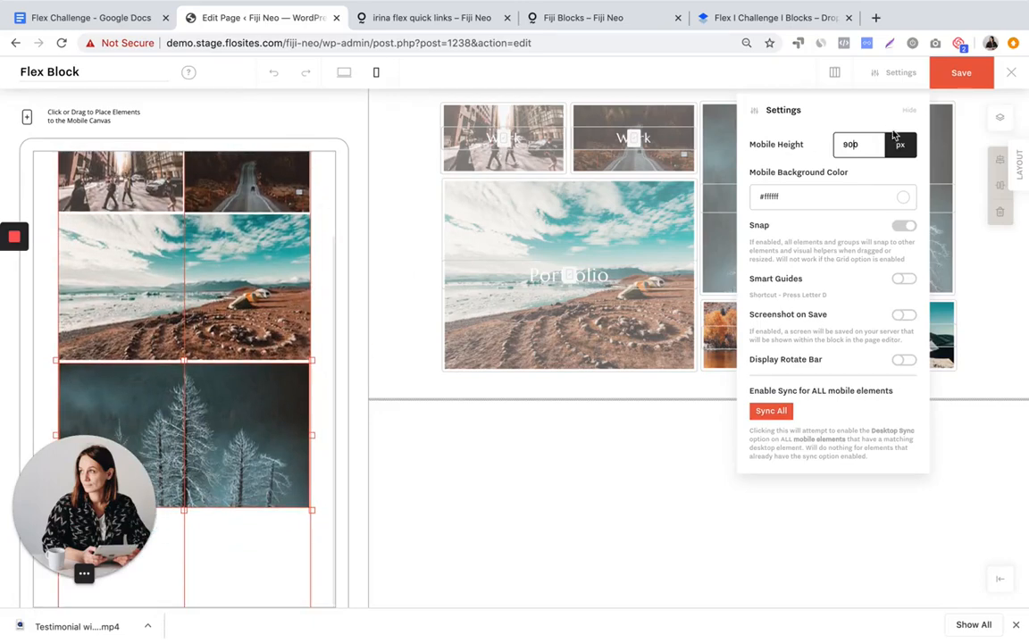
pyautogui.press('BackSpace')
pyautogui.write('10')
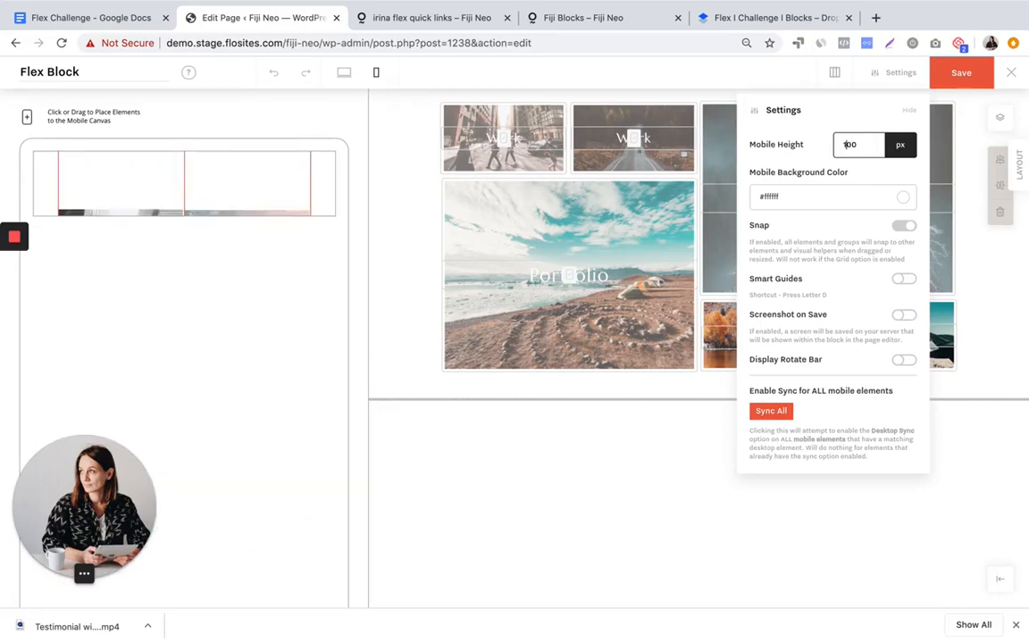
pyautogui.scroll(-5, 255, 315)
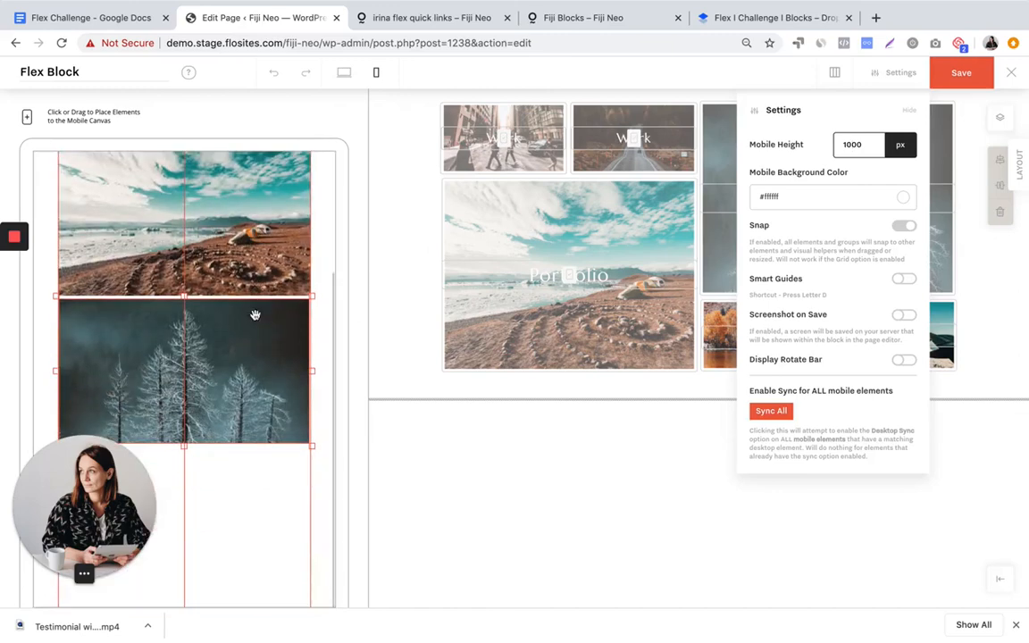
pyautogui.click(688, 513)
# Place the autumn lake tile's Work label and photo on the mobile canvas, with the photo below the frosted trees
pyautogui.click(722, 331)
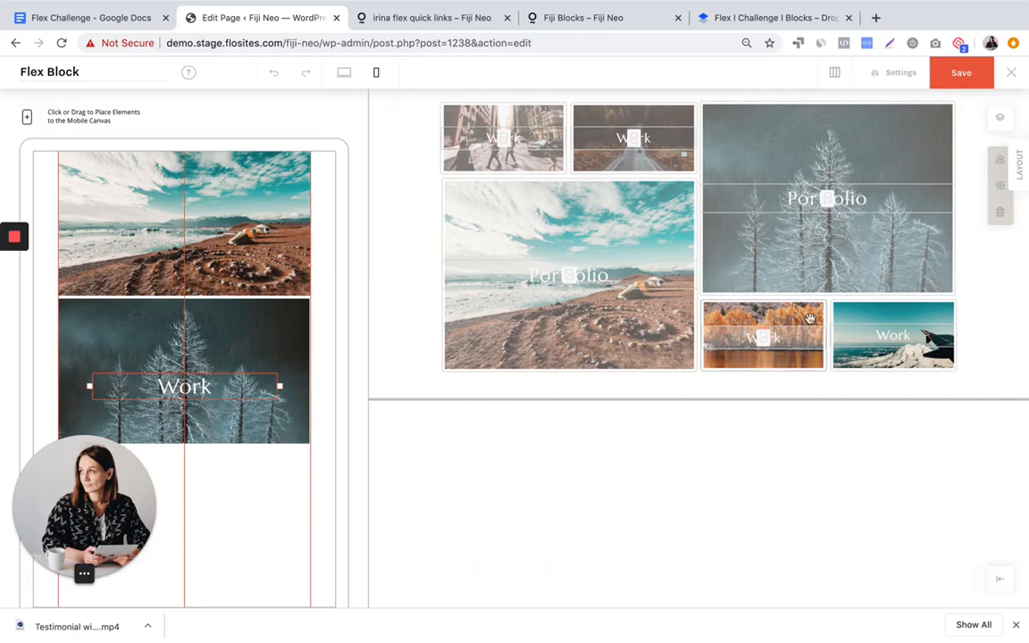
pyautogui.moveTo(809, 319); pyautogui.dragTo(180, 487)
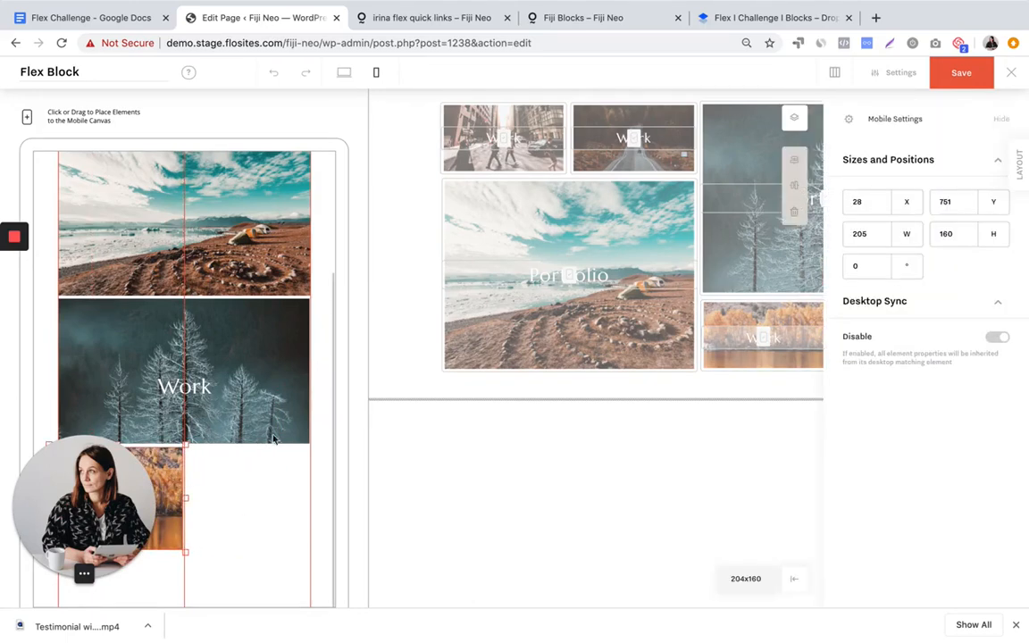
# Set the autumn lake photo's mobile size to 195 by 195 px and align it between the first and middle guides
pyautogui.doubleClick(865, 233)
pyautogui.write('19')
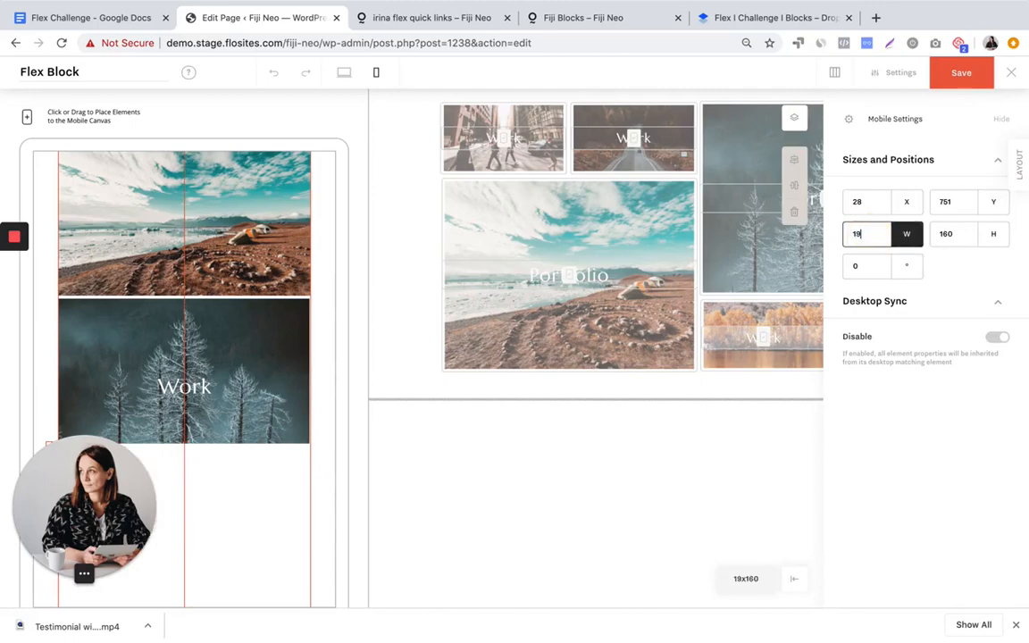
pyautogui.write('5')
pyautogui.doubleClick(955, 235)
pyautogui.write('195')
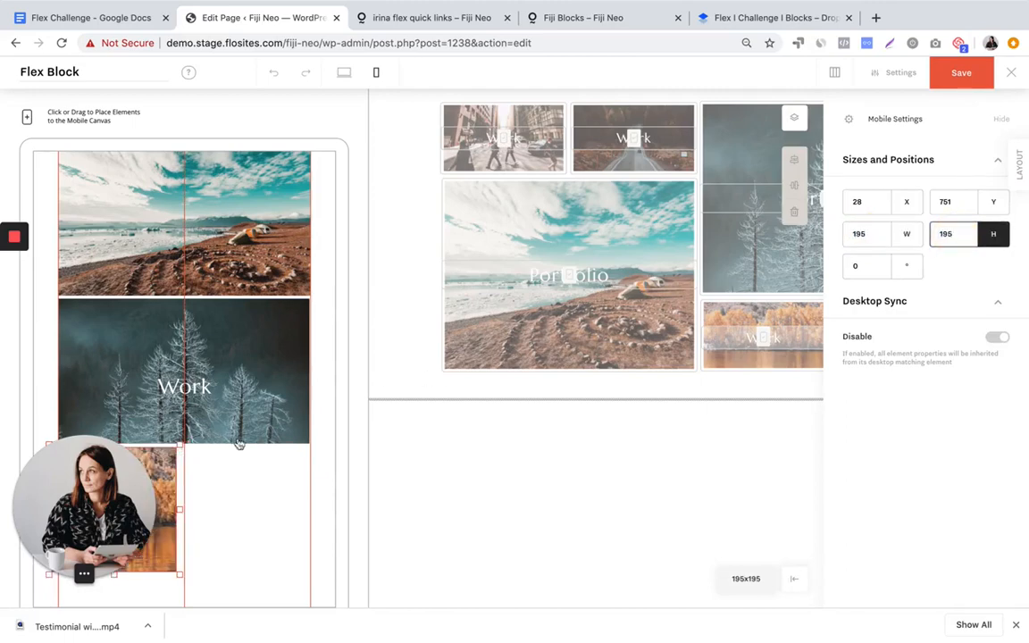
pyautogui.click(157, 476)
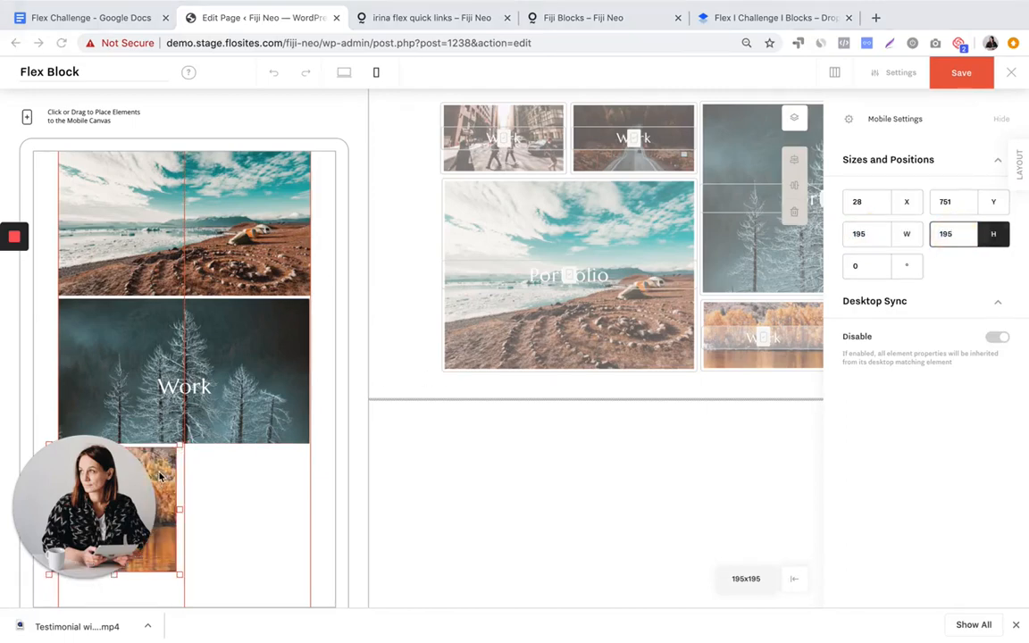
pyautogui.click(170, 477)
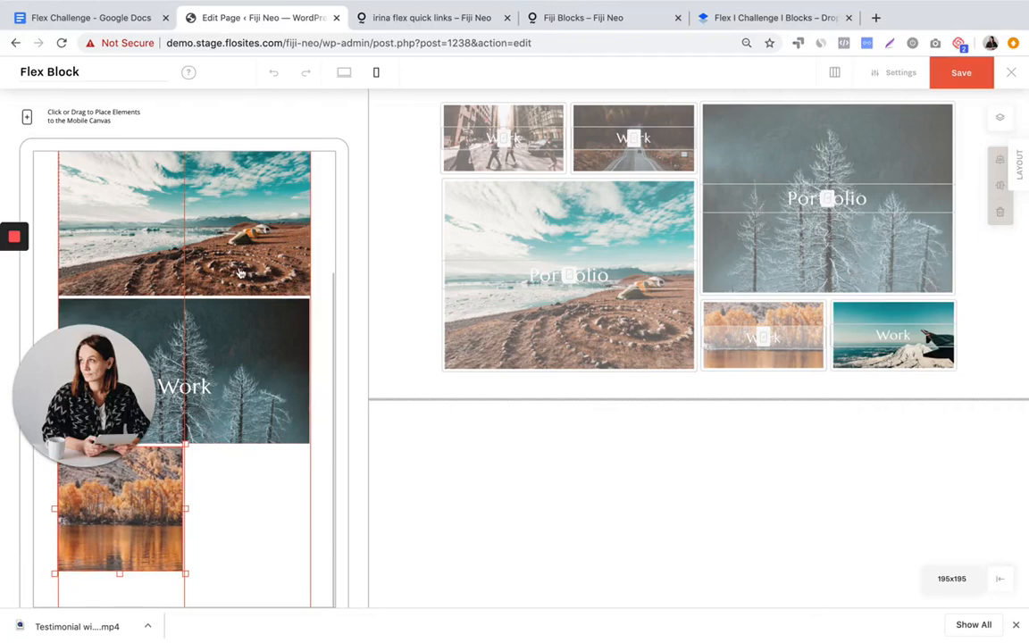
# Place the snowy mountain photo on the mobile canvas at 195 by 195 px, beside the autumn lake photo
pyautogui.moveTo(857, 321); pyautogui.dragTo(236, 474)
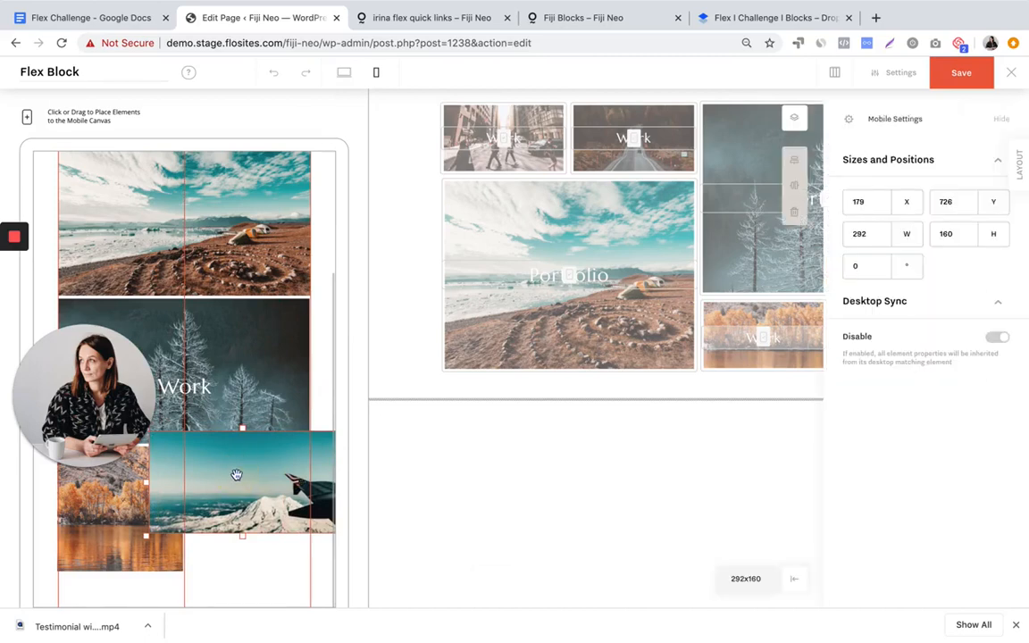
pyautogui.doubleClick(860, 234)
pyautogui.write('195')
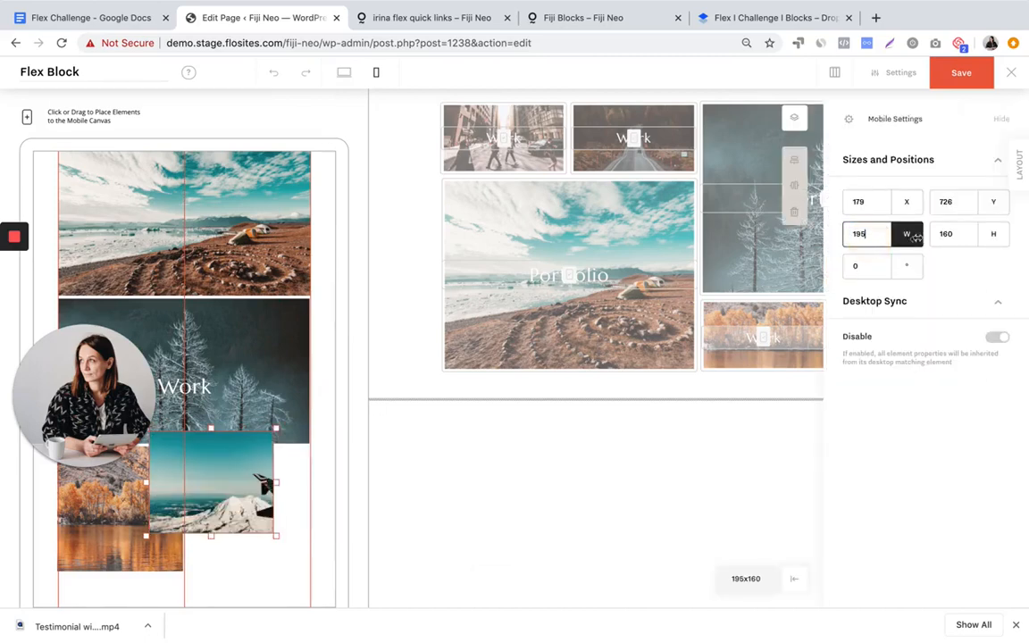
pyautogui.doubleClick(941, 235)
pyautogui.write('195')
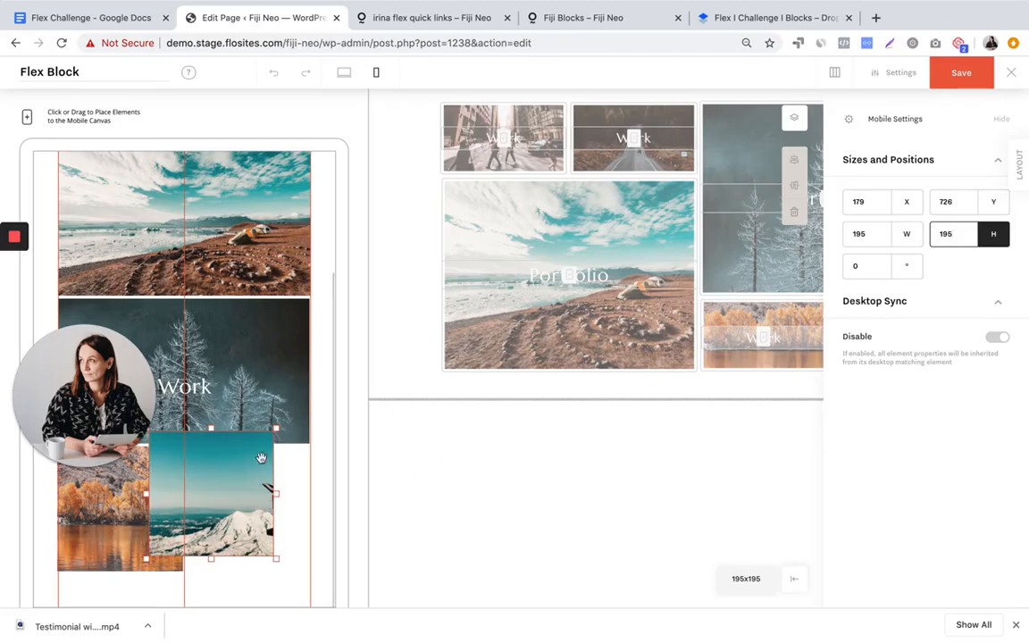
pyautogui.moveTo(223, 475); pyautogui.dragTo(254, 482)
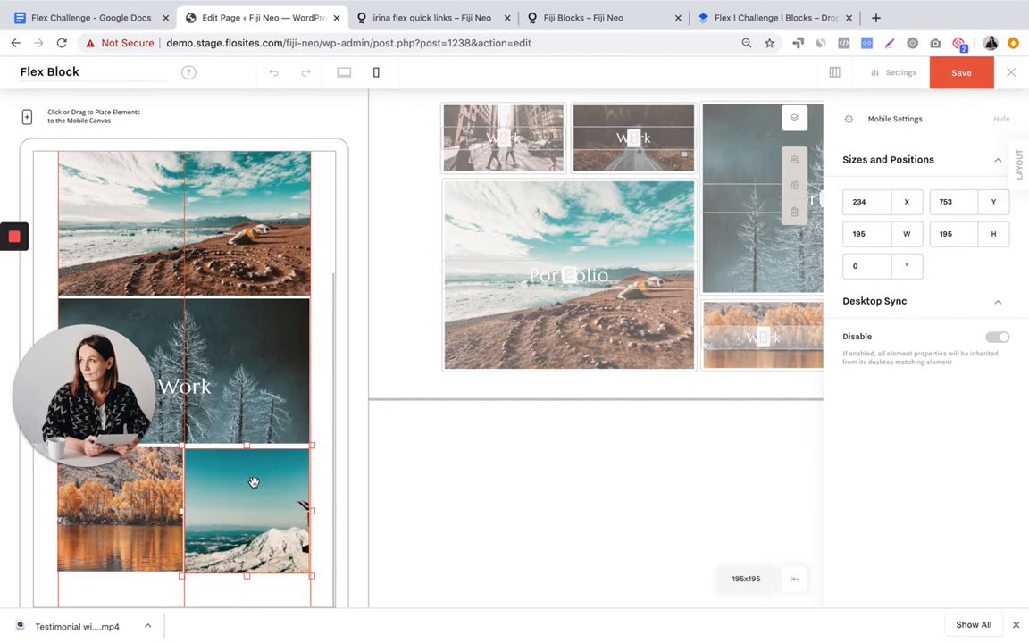
# Nudge the snowy mountain photo up on the mobile canvas to line up with the autumn lake photo beside it
pyautogui.scroll(2, 254, 483)
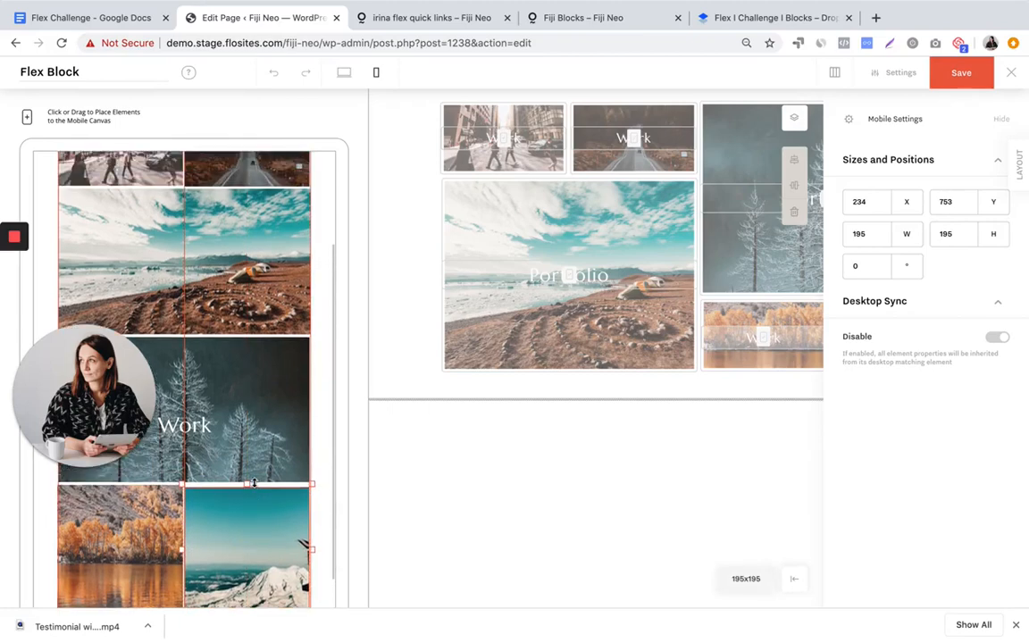
pyautogui.scroll(2, 254, 482)
pyautogui.scroll(-4, 254, 483)
pyautogui.click(253, 483)
pyautogui.scroll(1, 254, 482)
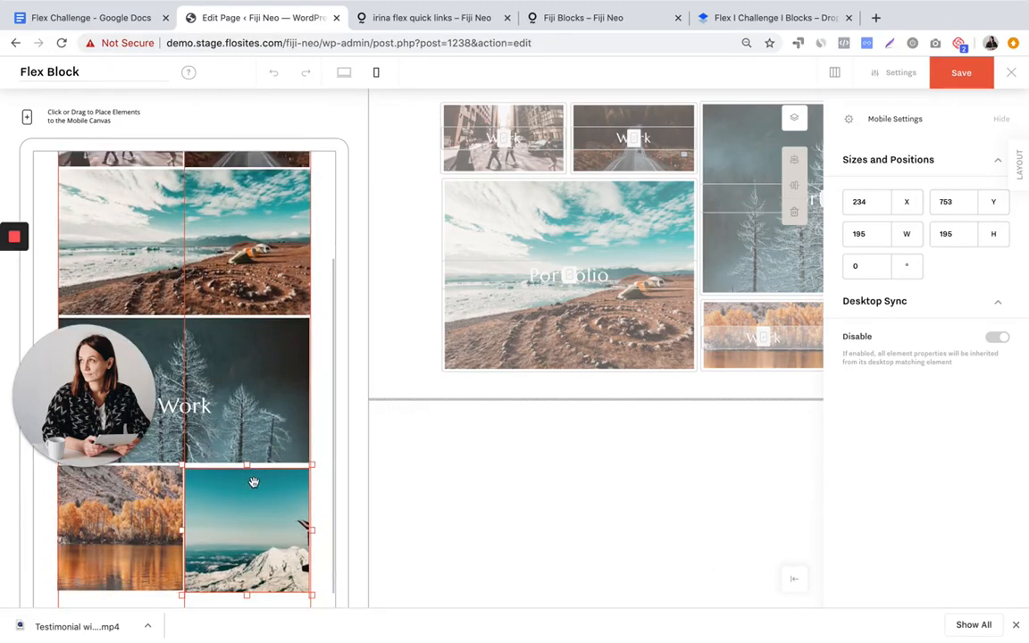
pyautogui.scroll(1, 254, 482)
pyautogui.scroll(-2, 254, 483)
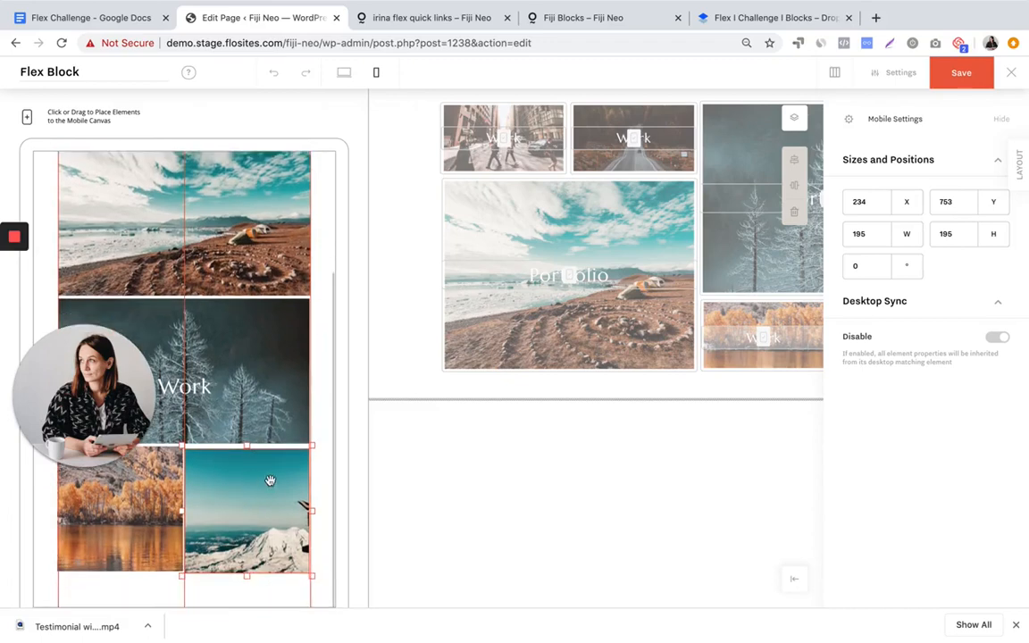
pyautogui.click(324, 501)
pyautogui.click(257, 497)
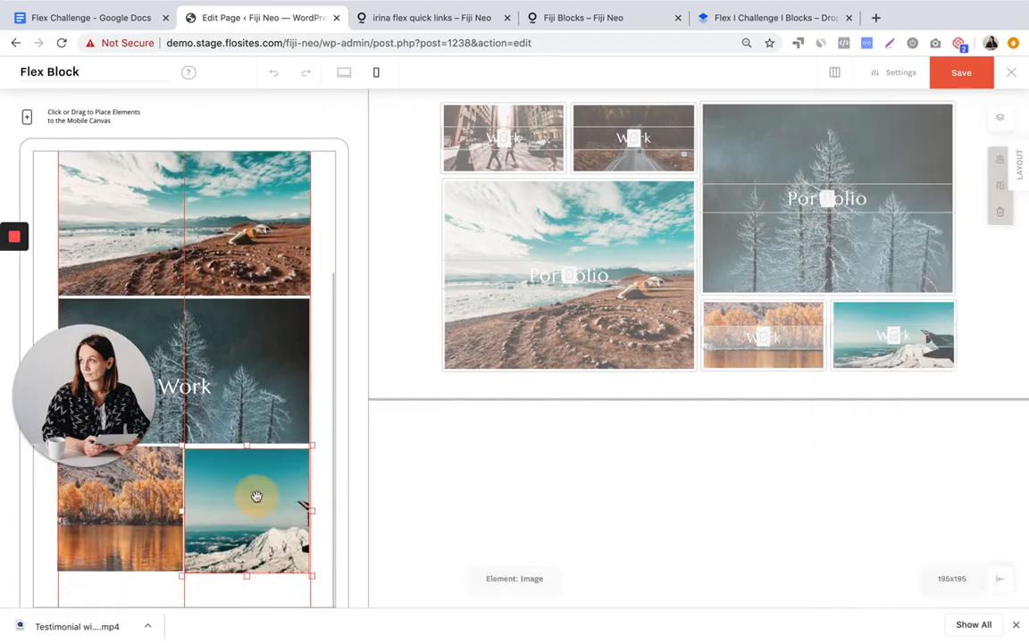
pyautogui.press('Up')
pyautogui.press('Up')
pyautogui.press('Up')
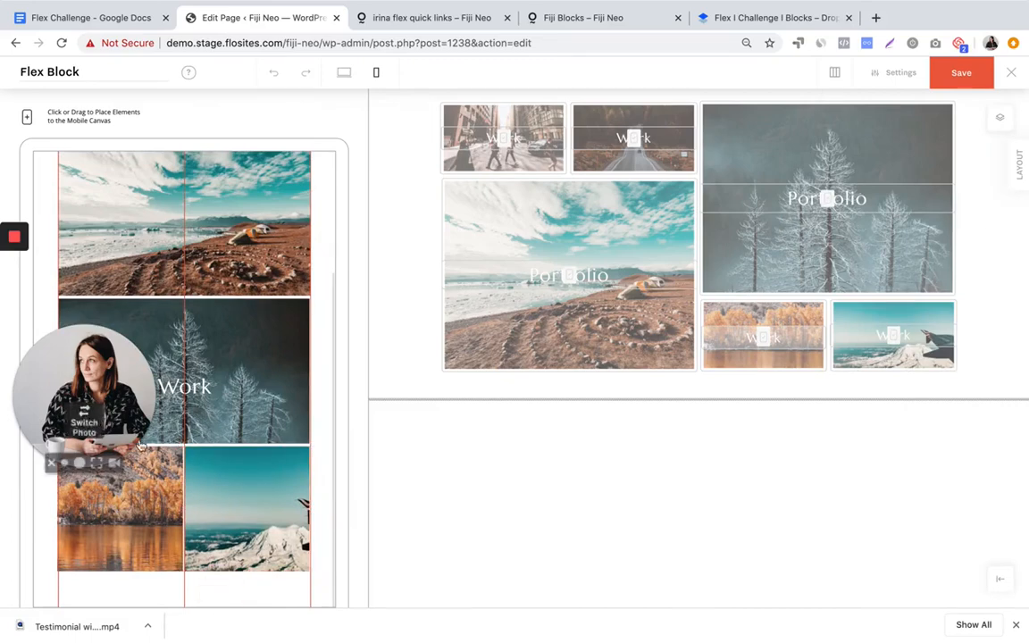
# Move the Work label from the frosted trees onto the city street photo and narrow it to about 197 px, matching the photo's width
pyautogui.click(187, 390)
pyautogui.moveTo(188, 391); pyautogui.dragTo(171, 279)
pyautogui.scroll(4, 173, 291)
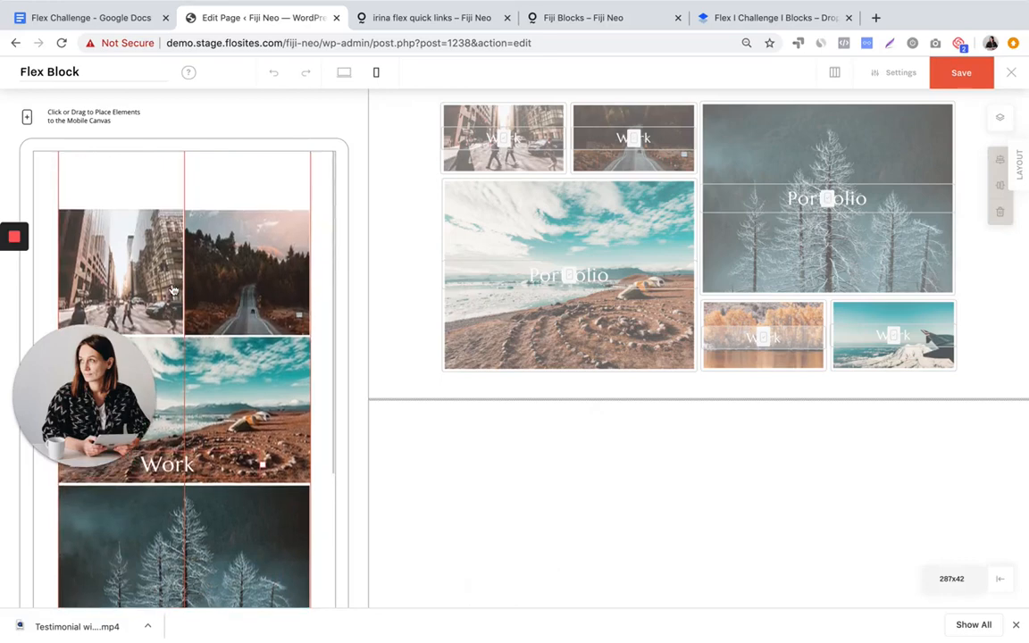
pyautogui.moveTo(181, 445); pyautogui.dragTo(148, 281)
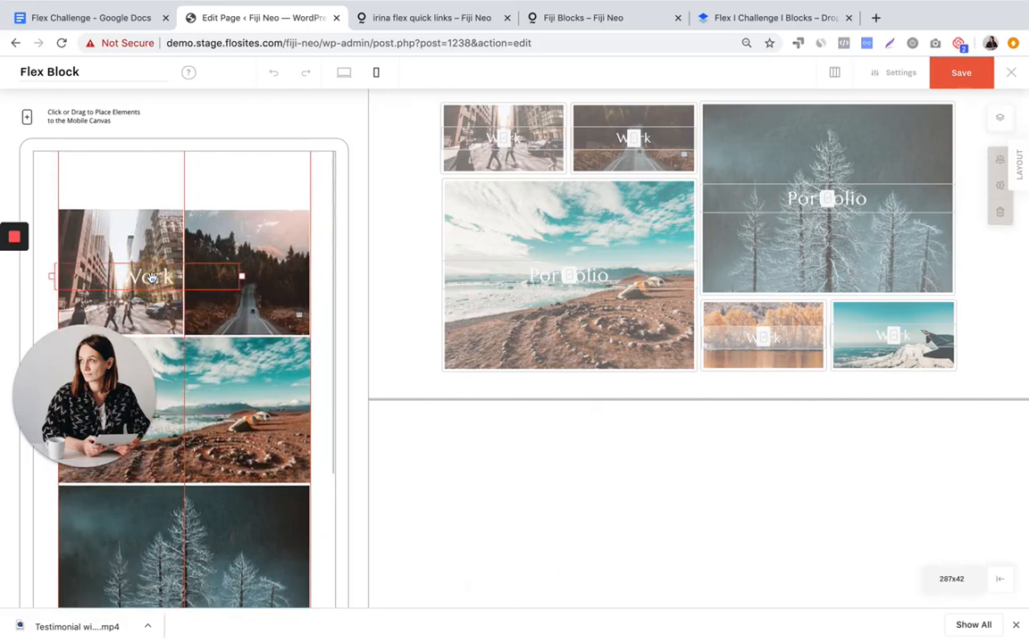
pyautogui.moveTo(243, 276); pyautogui.dragTo(190, 278)
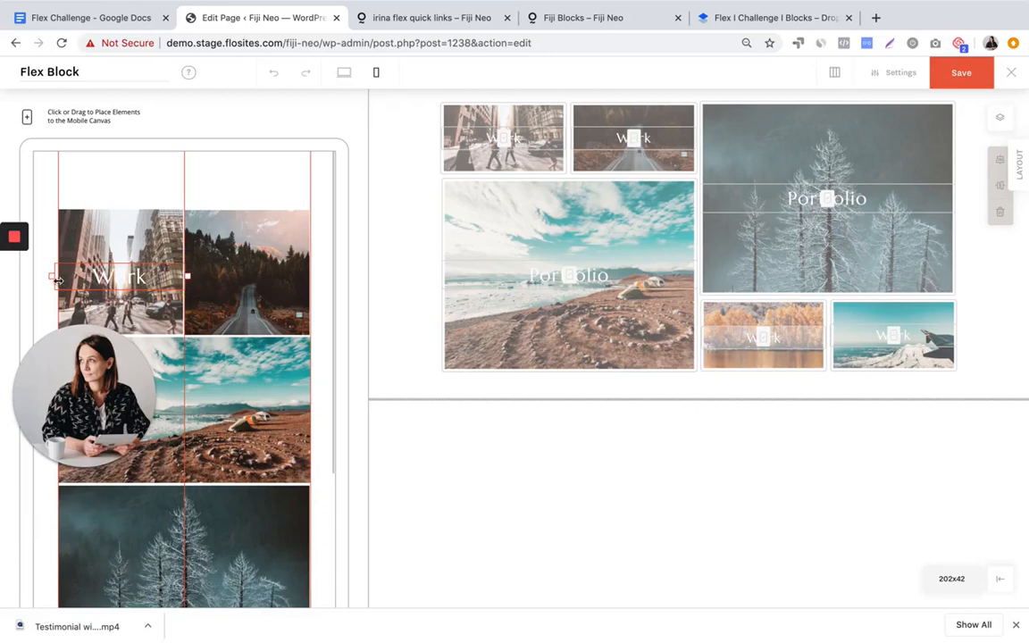
pyautogui.moveTo(54, 277); pyautogui.dragTo(54, 278)
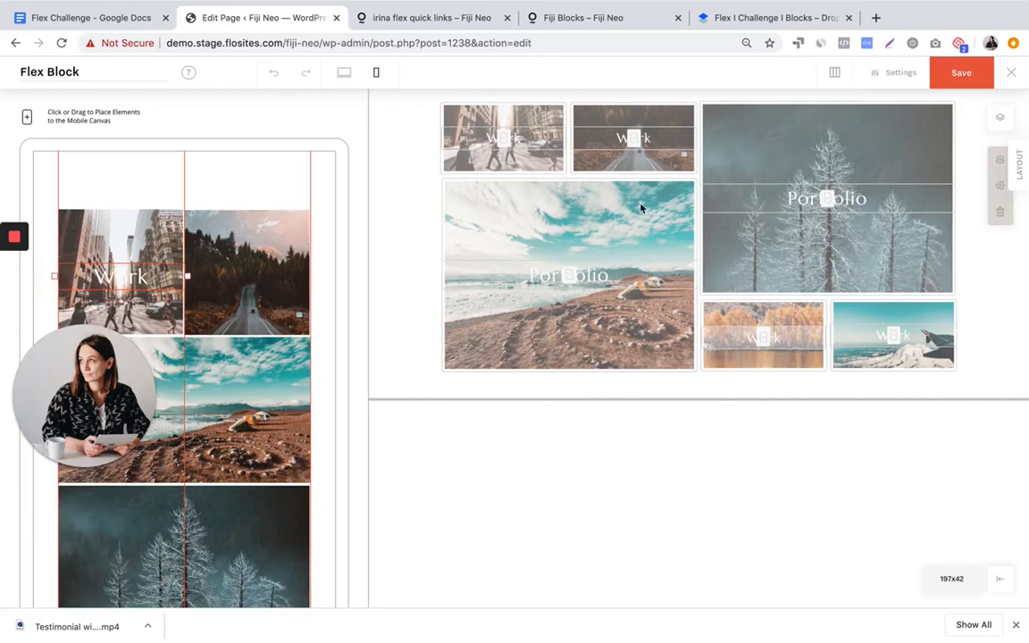
# Add the forest road tile's Work label to the mobile canvas, position it over that photo and narrow it to about 198 px
pyautogui.click(631, 138)
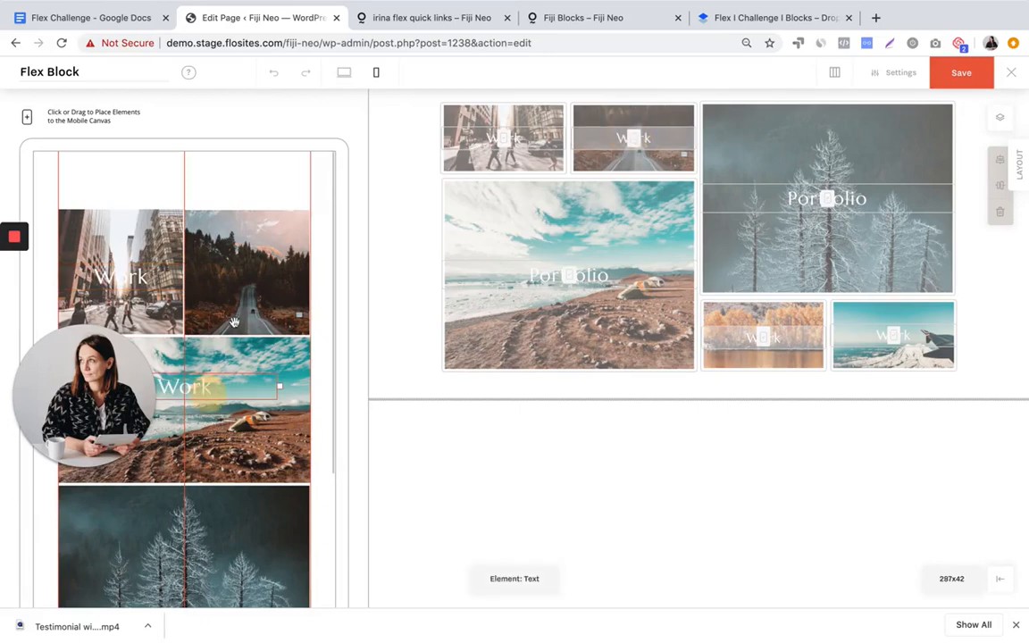
pyautogui.moveTo(208, 393); pyautogui.dragTo(265, 284)
pyautogui.moveTo(148, 279); pyautogui.dragTo(187, 278)
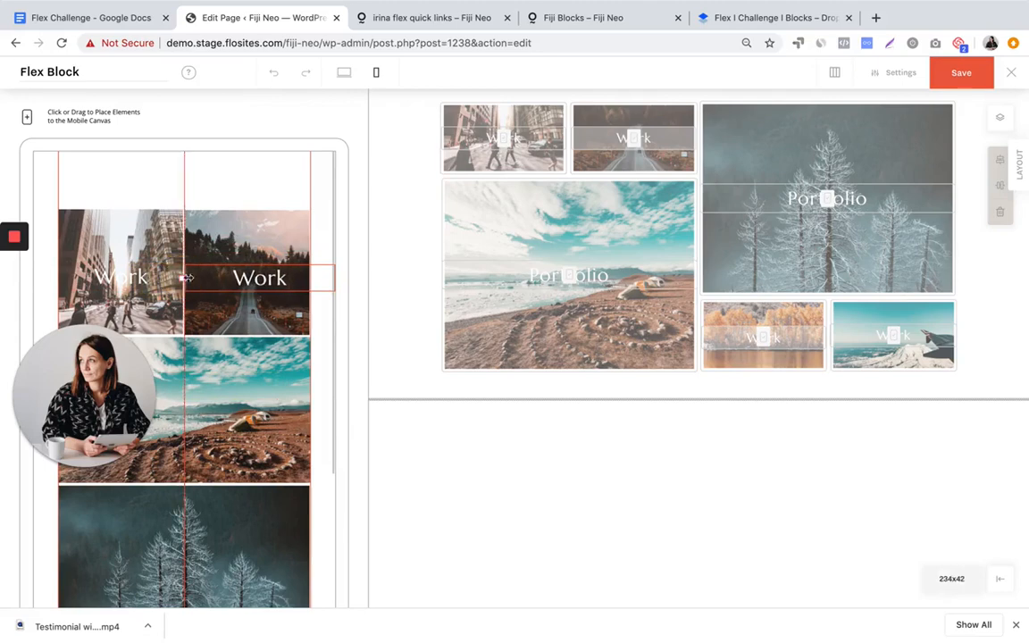
pyautogui.click(332, 279)
pyautogui.click(289, 279)
pyautogui.moveTo(332, 279); pyautogui.dragTo(316, 280)
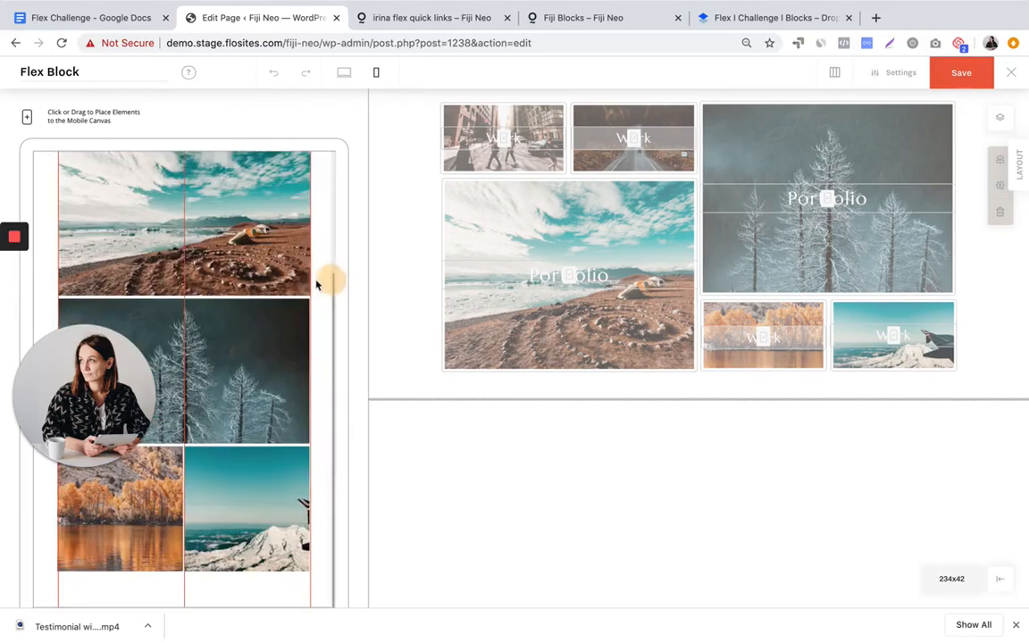
pyautogui.scroll(3, 310, 285)
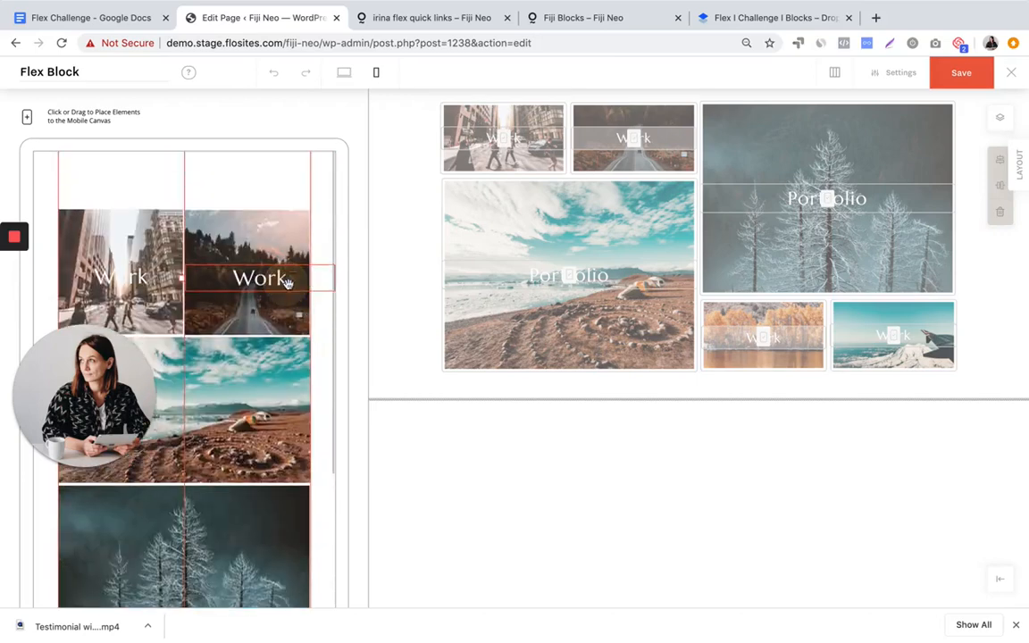
pyautogui.click(256, 279)
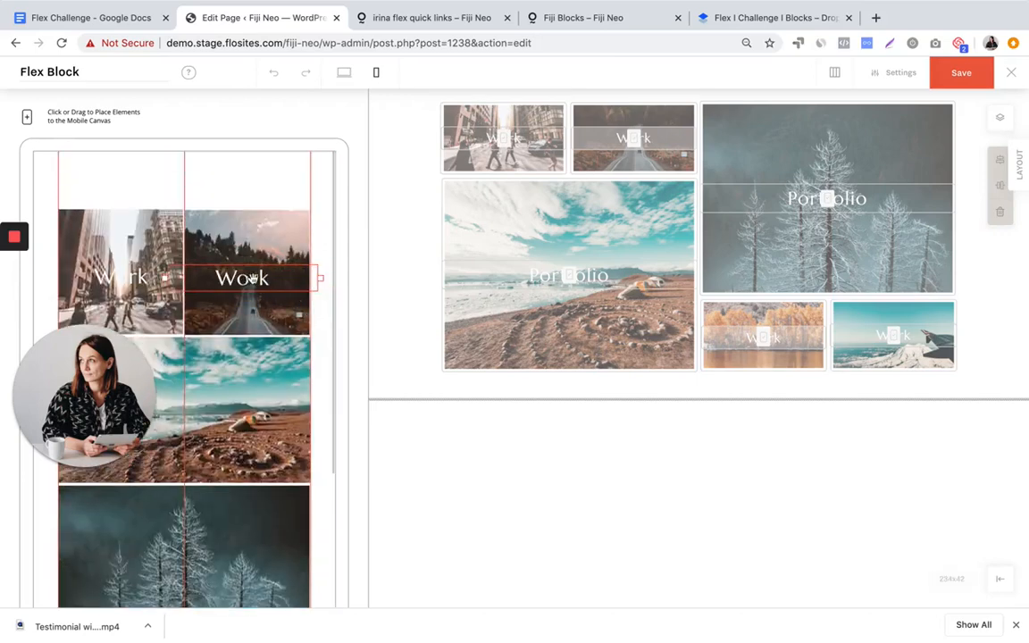
pyautogui.moveTo(320, 278); pyautogui.dragTo(314, 278)
pyautogui.moveTo(163, 279); pyautogui.dragTo(180, 281)
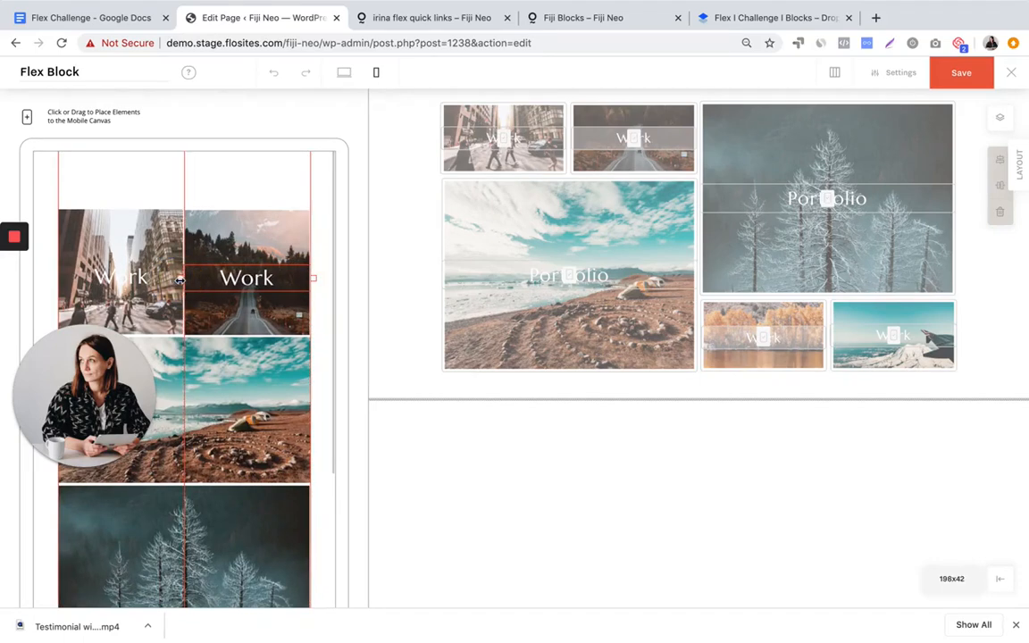
# Add both Portfolio labels to the mobile canvas, placing one over the frosted trees and the other over the beach photo
pyautogui.click(578, 272)
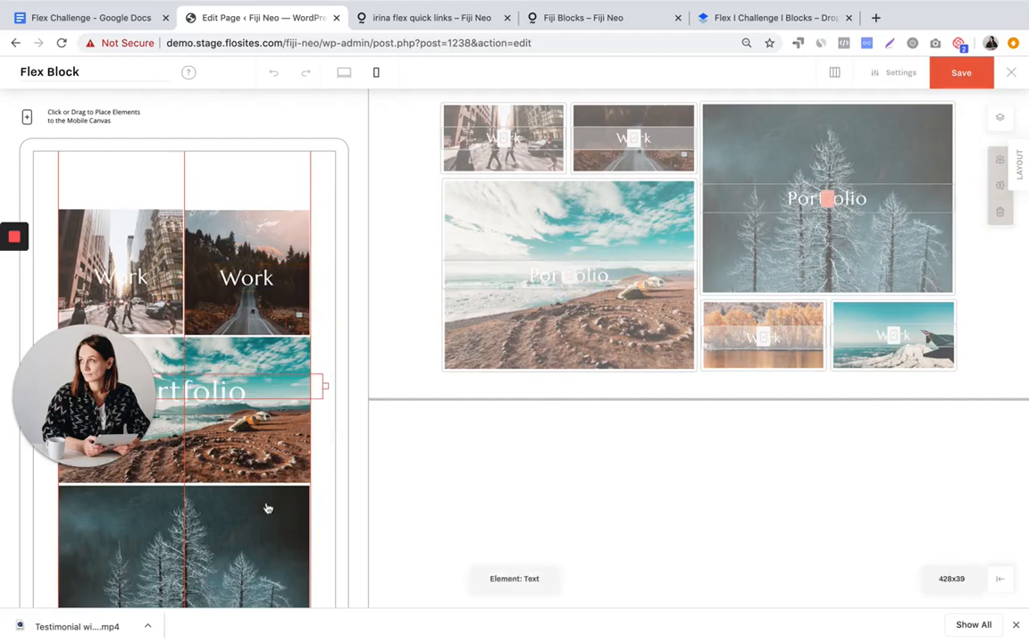
pyautogui.scroll(-2, 259, 500)
pyautogui.moveTo(228, 474); pyautogui.dragTo(230, 490)
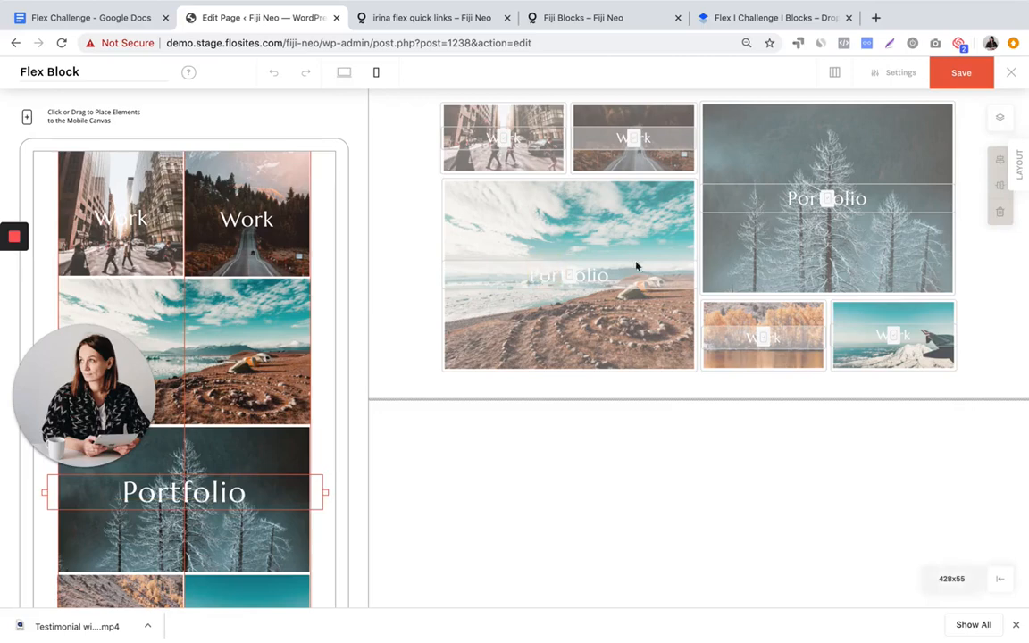
pyautogui.click(216, 362)
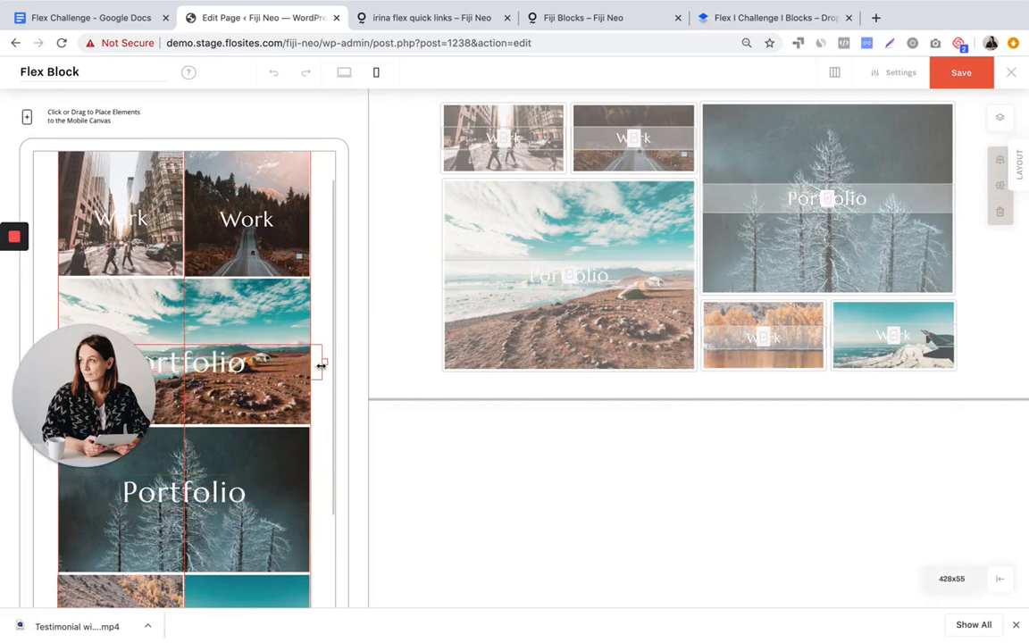
# Narrow the beach photo's Portfolio label from both sides so it spans exactly between the outer guides
pyautogui.moveTo(319, 361); pyautogui.dragTo(308, 361)
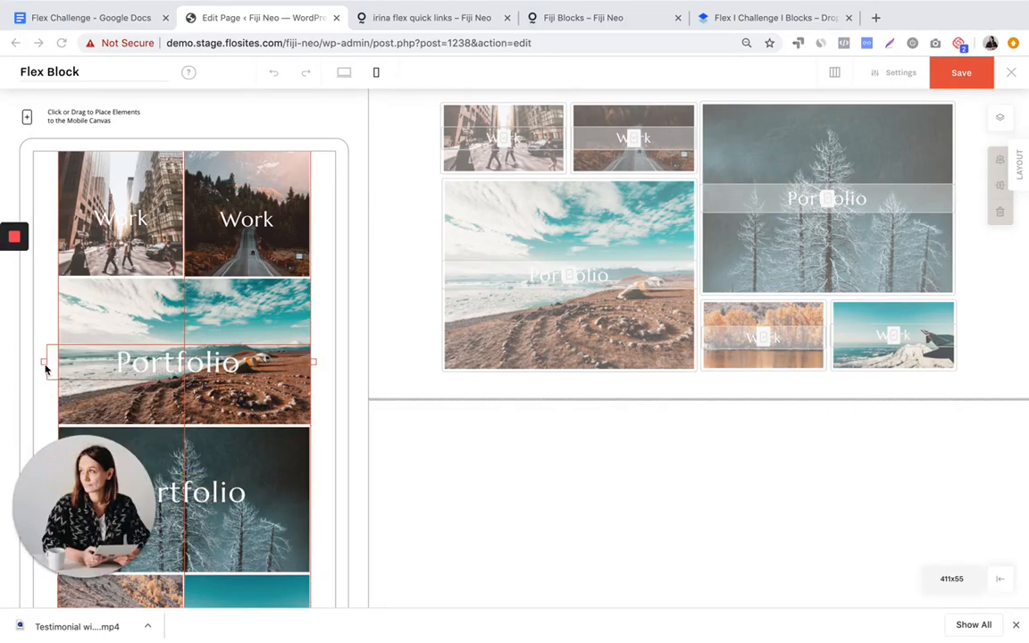
pyautogui.click(42, 361)
pyautogui.moveTo(44, 361); pyautogui.dragTo(56, 362)
# Shift the frosted trees' Portfolio label slightly down and narrow it to about 394 px between the outer guides
pyautogui.click(214, 499)
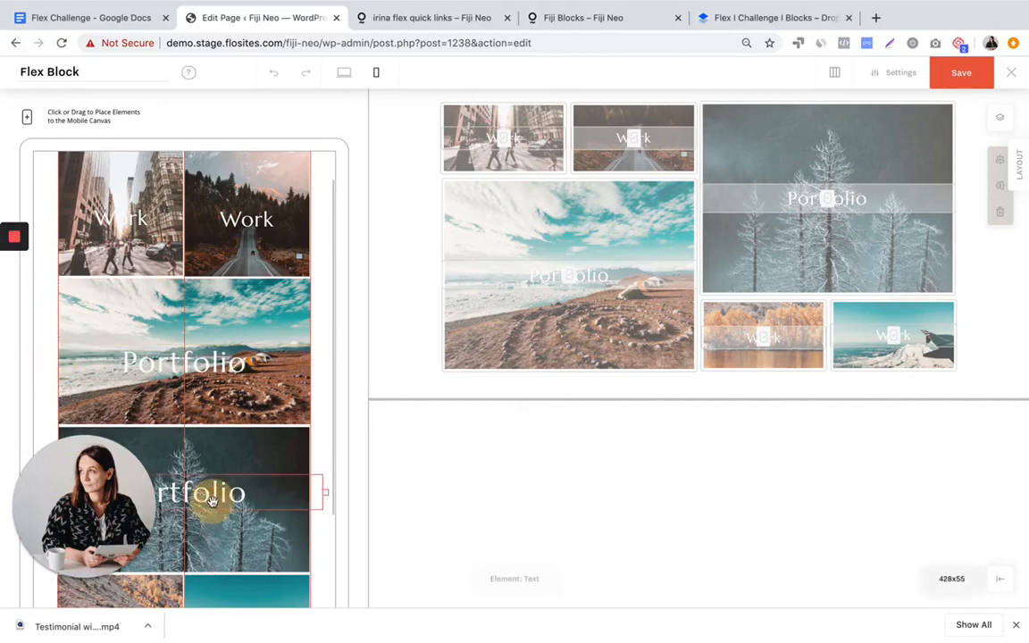
pyautogui.moveTo(323, 497); pyautogui.dragTo(259, 506)
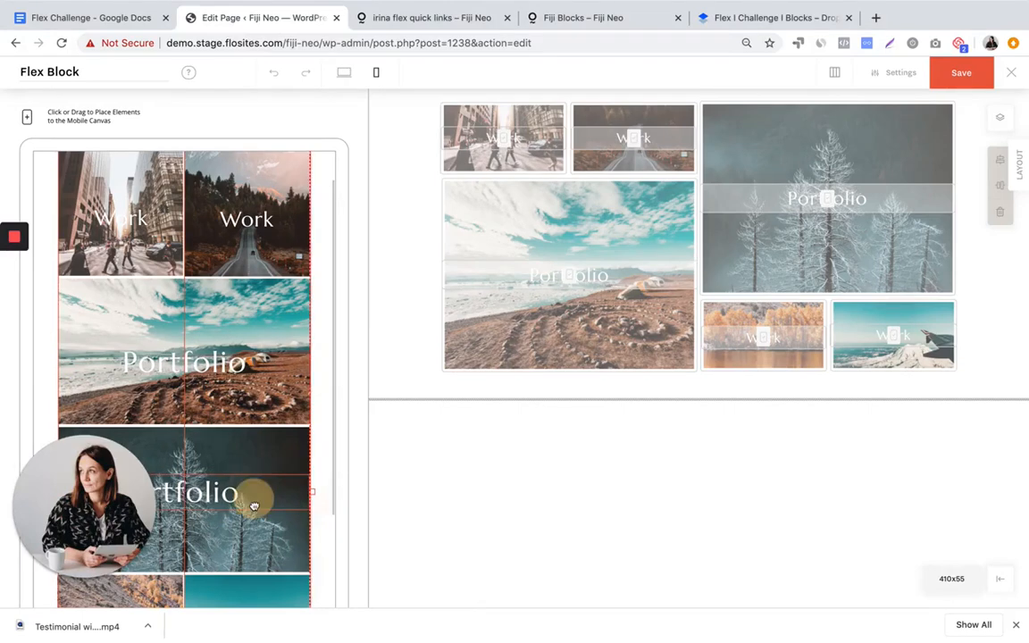
pyautogui.moveTo(77, 498); pyautogui.dragTo(78, 336)
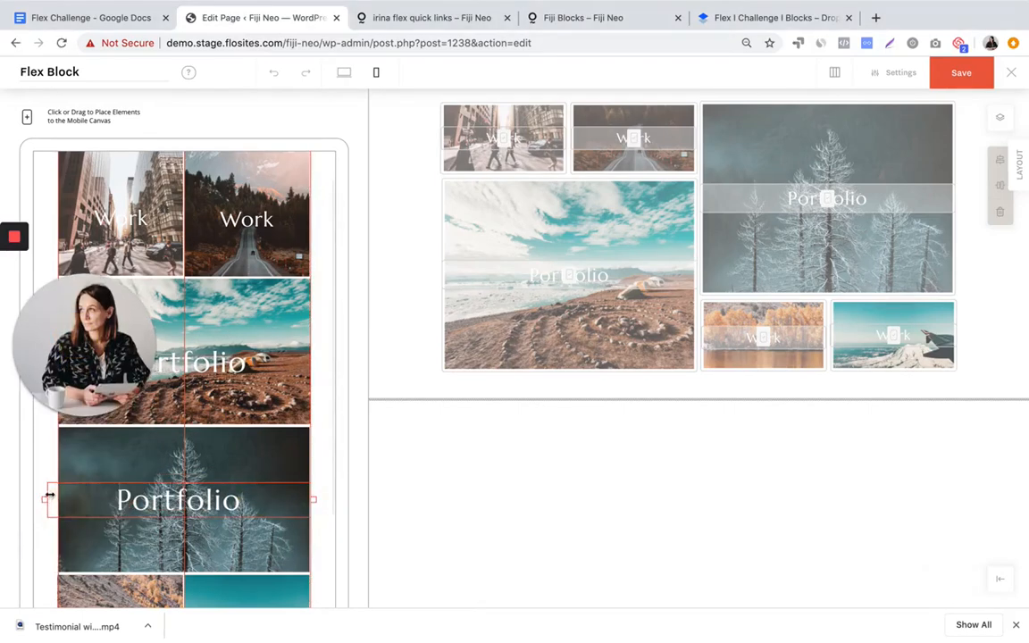
pyautogui.moveTo(48, 496); pyautogui.dragTo(59, 498)
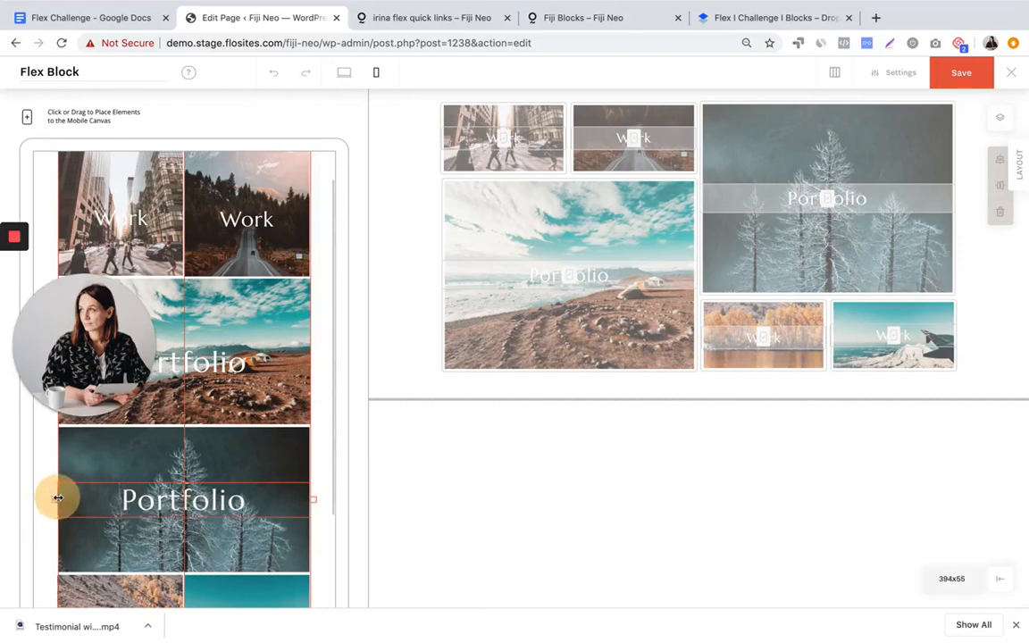
# Add another Work label to the mobile canvas, move it onto the autumn lake photo and narrow it to about 196 px
pyautogui.scroll(-2, 190, 487)
pyautogui.click(875, 338)
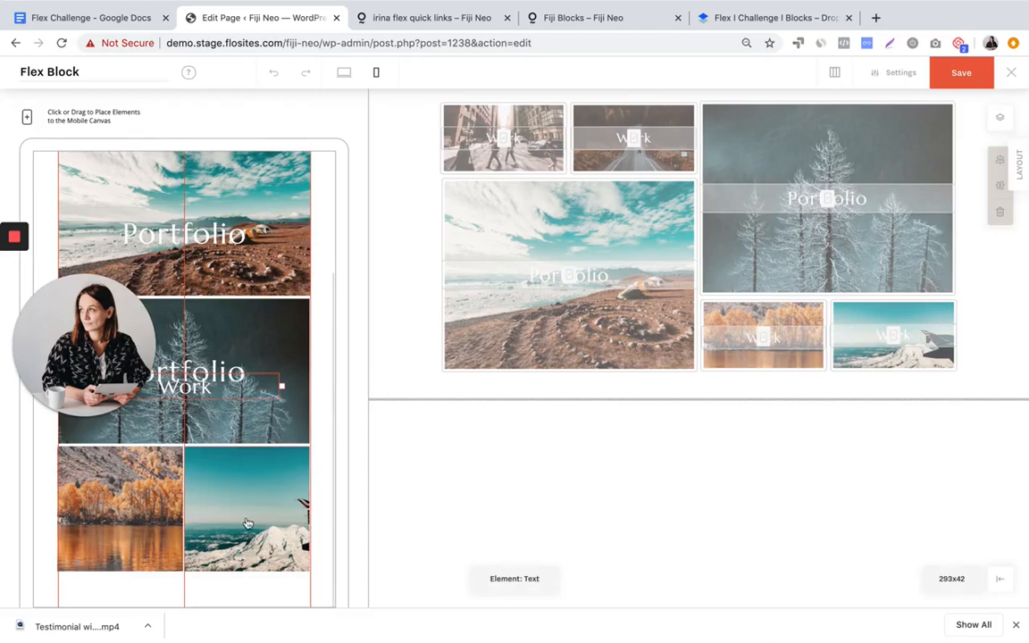
pyautogui.scroll(3, 249, 524)
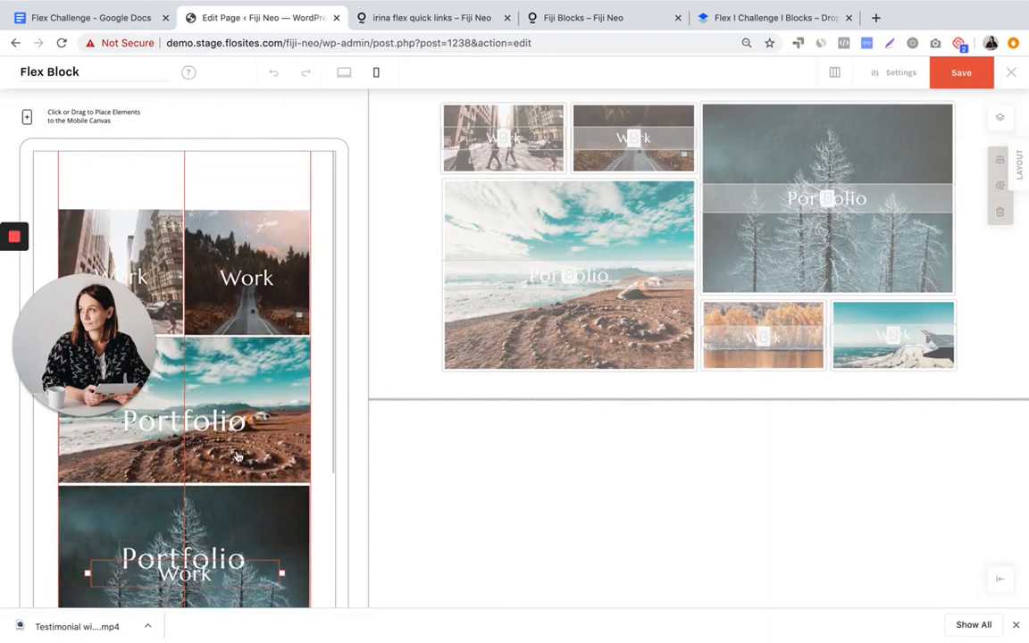
pyautogui.scroll(-3, 212, 411)
pyautogui.moveTo(212, 391); pyautogui.dragTo(185, 517)
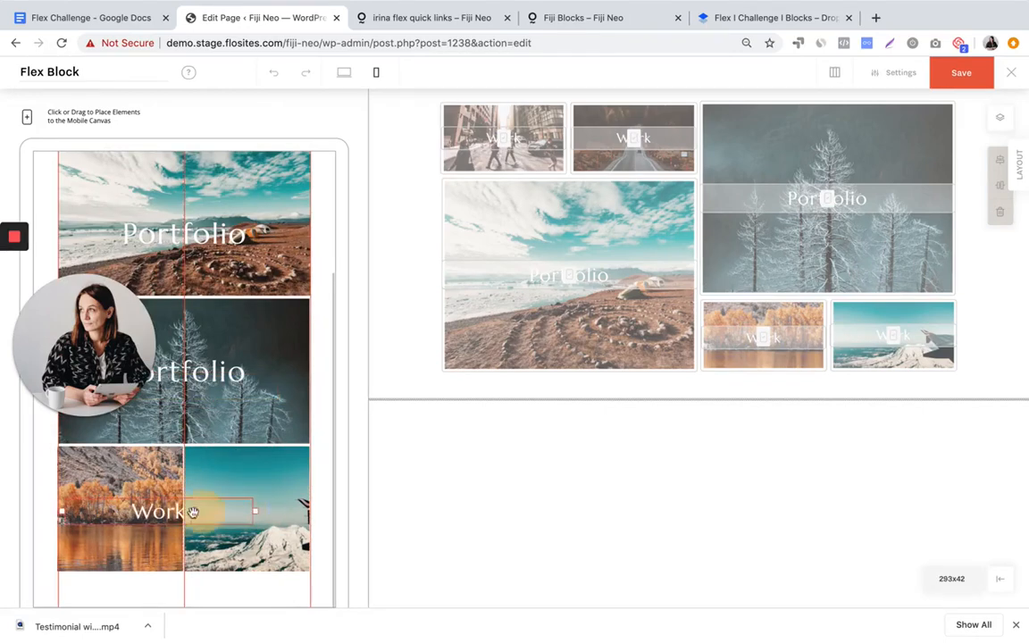
pyautogui.moveTo(258, 516); pyautogui.dragTo(150, 516)
pyautogui.moveTo(65, 519); pyautogui.dragTo(60, 520)
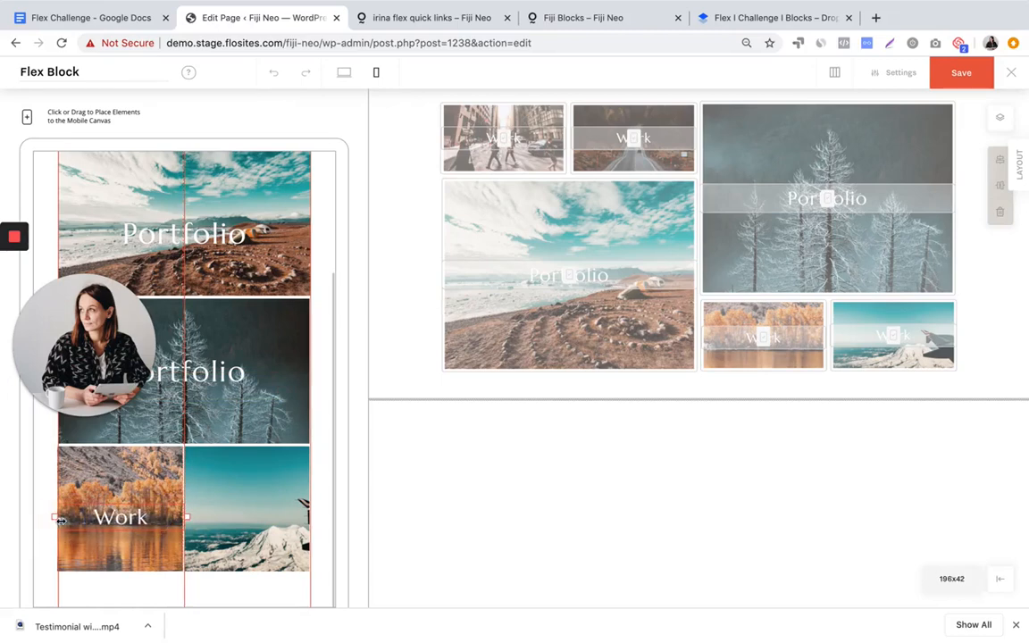
# Show the mobile layers and quick-add the remaining desktop text element to the mobile canvas
pyautogui.scroll(3, 230, 352)
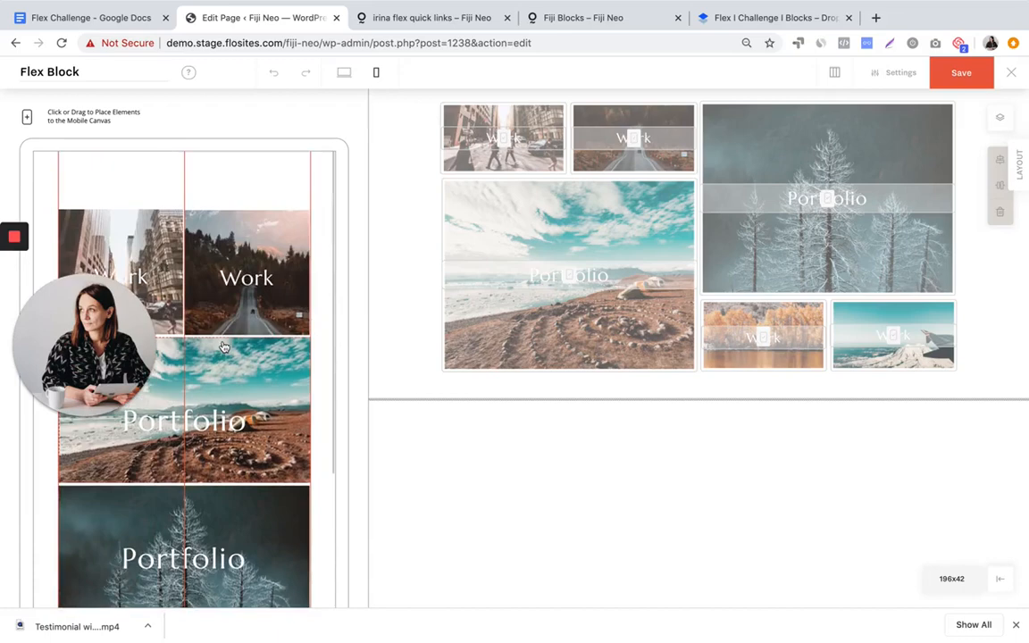
pyautogui.scroll(-2, 224, 347)
pyautogui.scroll(3, 225, 347)
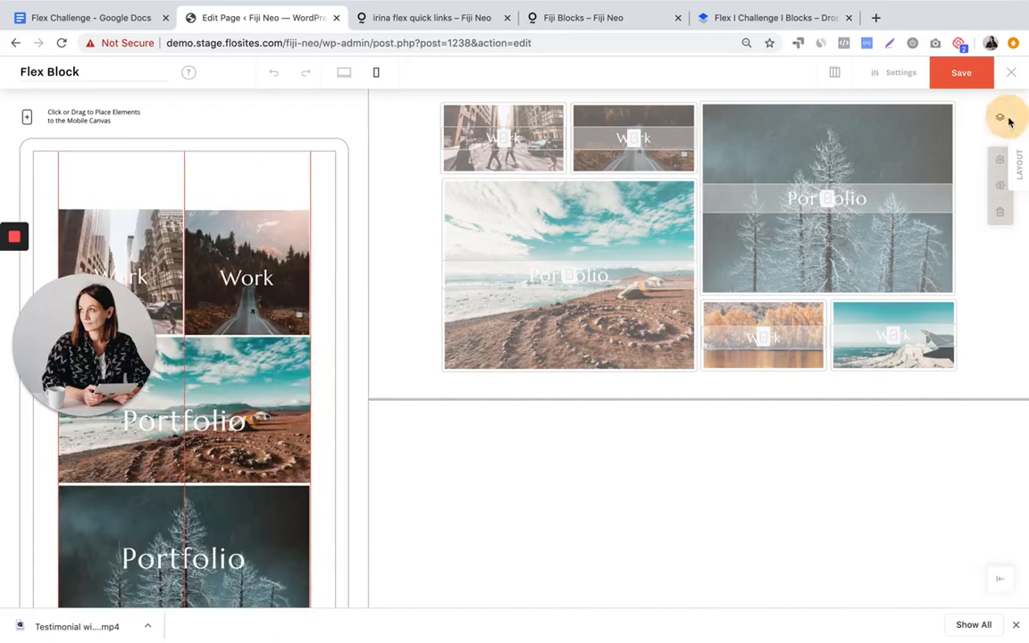
pyautogui.click(1001, 117)
pyautogui.scroll(-1, 908, 446)
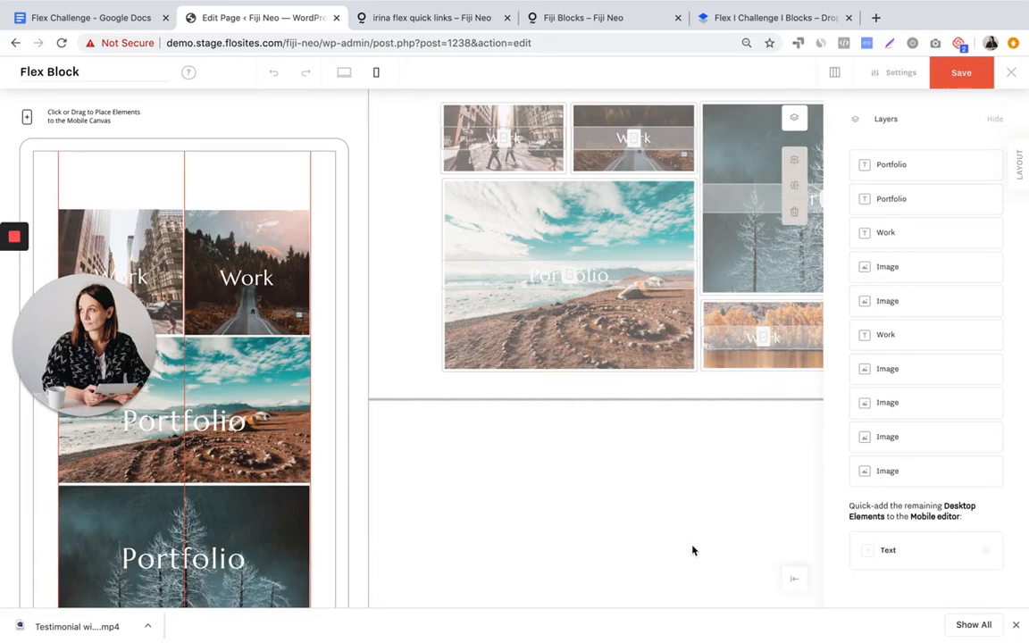
pyautogui.scroll(-4, 246, 467)
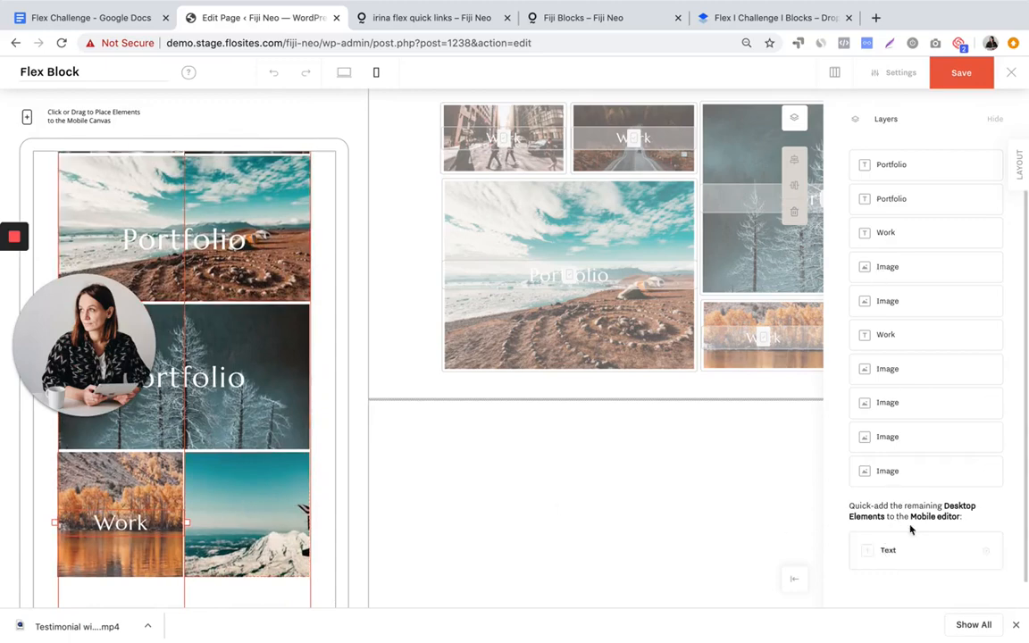
pyautogui.click(898, 552)
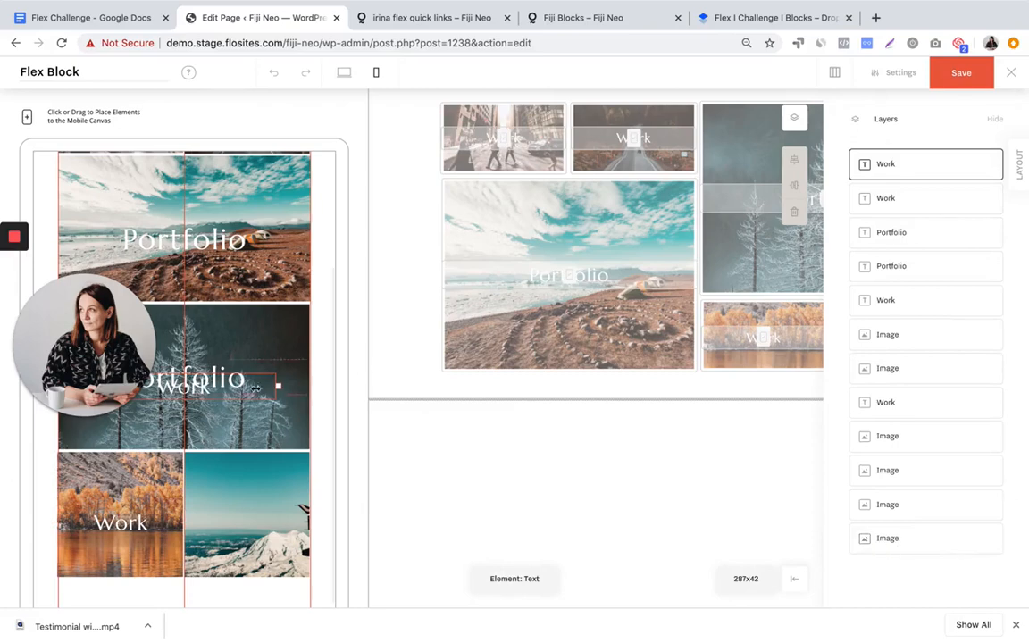
# Position the added Work label over the snowy mountain photo, level with the autumn lake label, and fit it between the middle and outer guides
pyautogui.moveTo(240, 451); pyautogui.dragTo(253, 470)
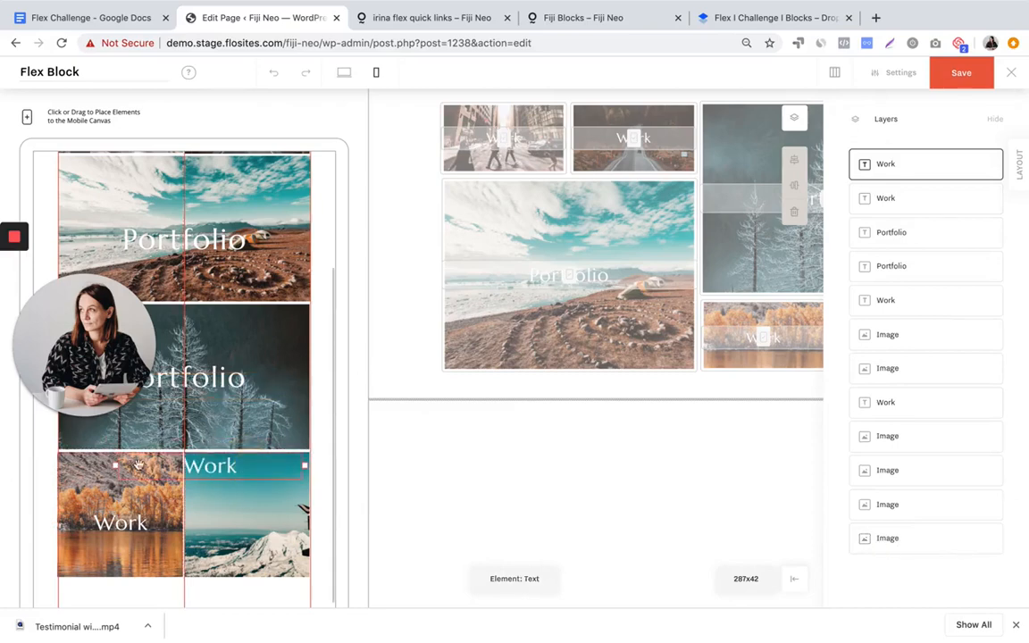
pyautogui.moveTo(116, 467); pyautogui.dragTo(166, 467)
pyautogui.moveTo(234, 469); pyautogui.dragTo(232, 523)
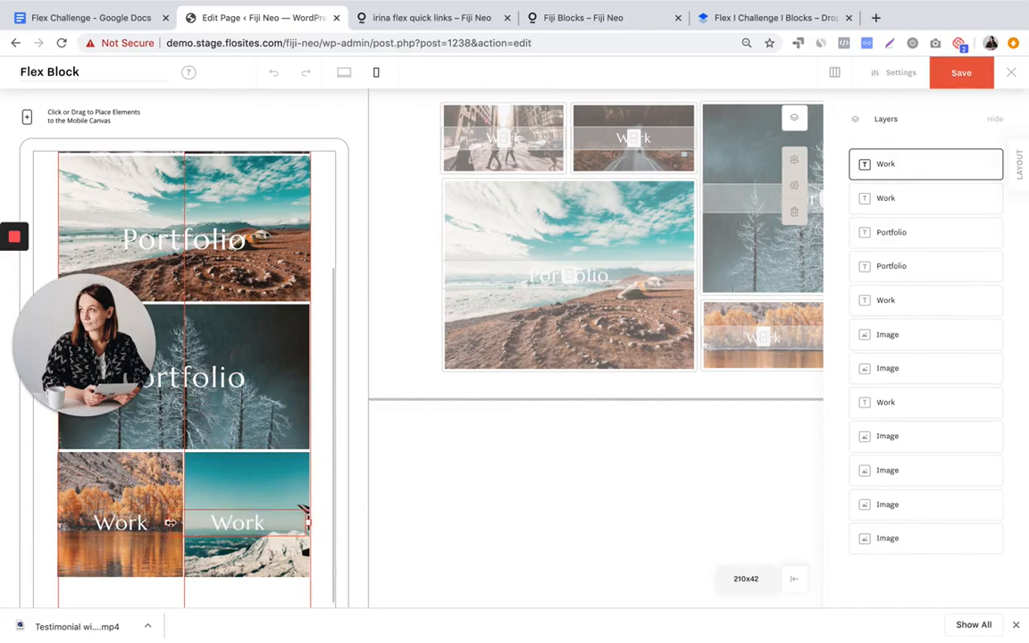
pyautogui.moveTo(169, 522); pyautogui.dragTo(183, 522)
pyautogui.click(239, 489)
pyautogui.scroll(4, 243, 499)
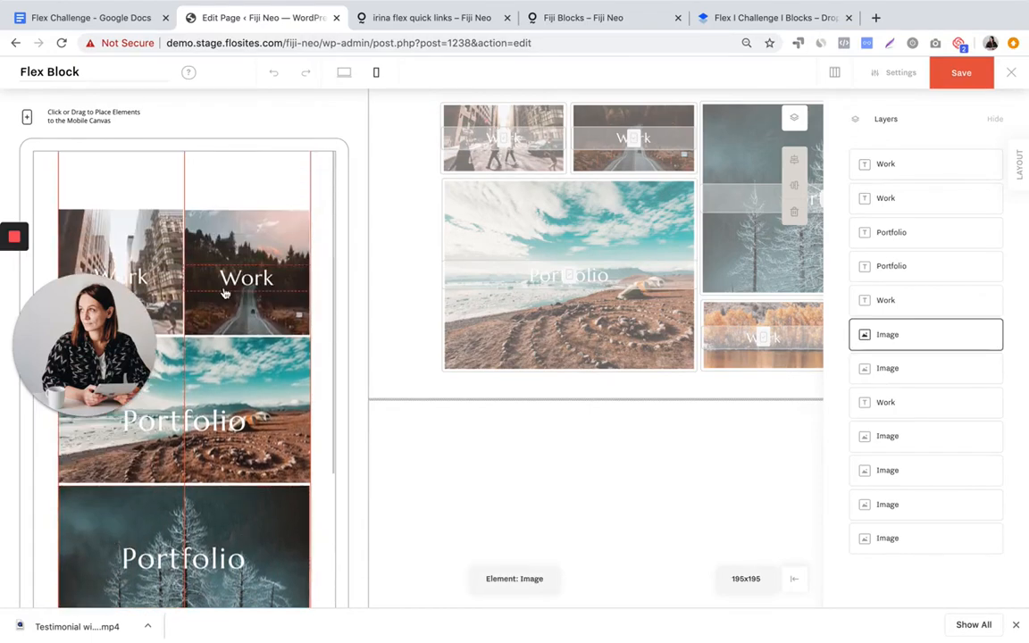
# Center the Work label horizontally and vertically on the city street photo in the mobile layout and save the block
pyautogui.scroll(-2, 243, 500)
pyautogui.click(139, 220)
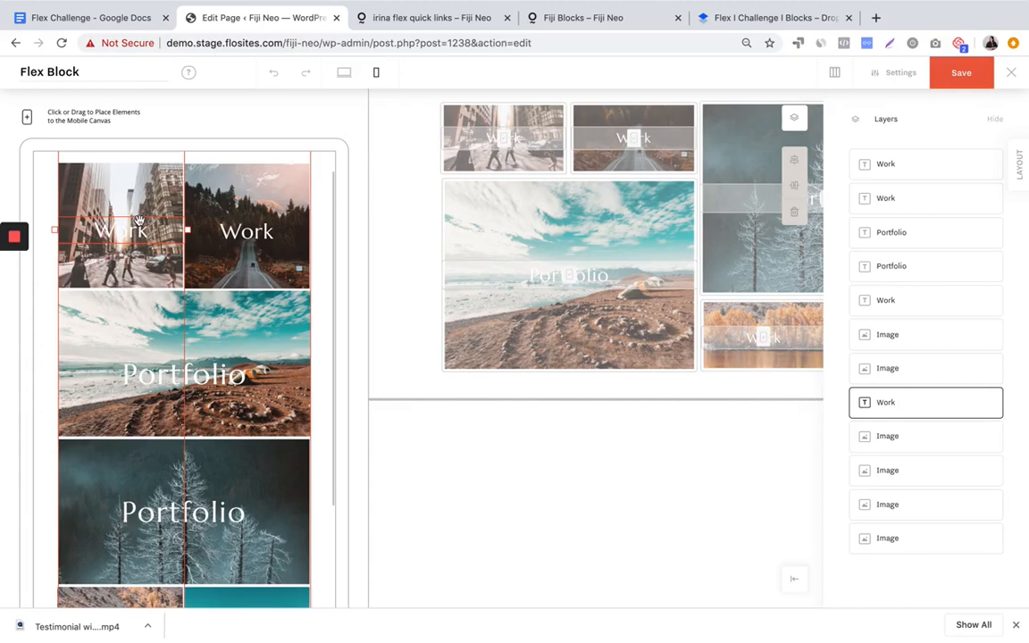
pyautogui.click(118, 174)
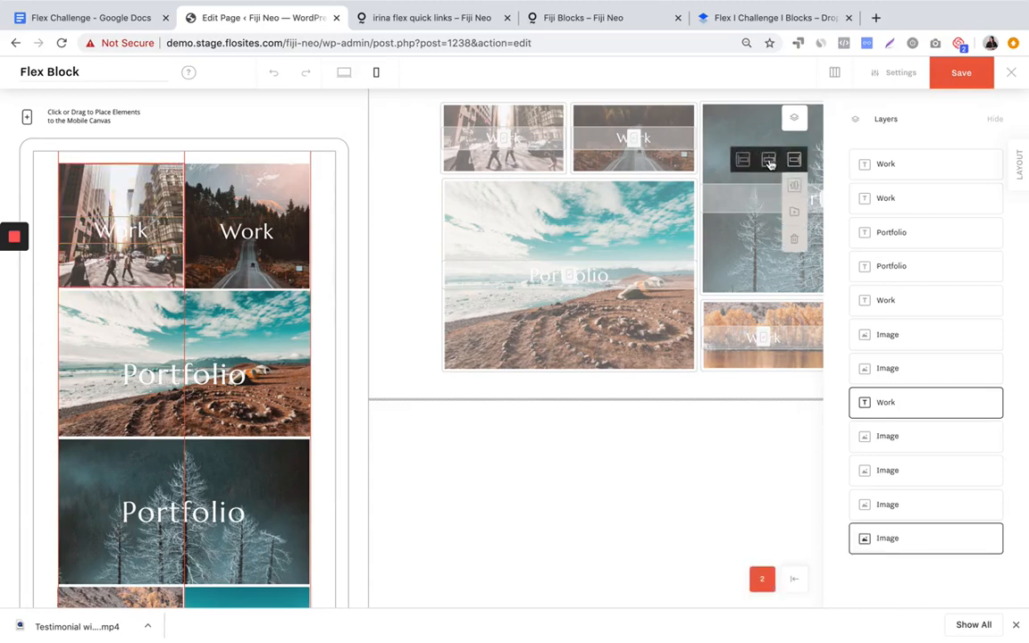
pyautogui.click(769, 161)
pyautogui.click(769, 187)
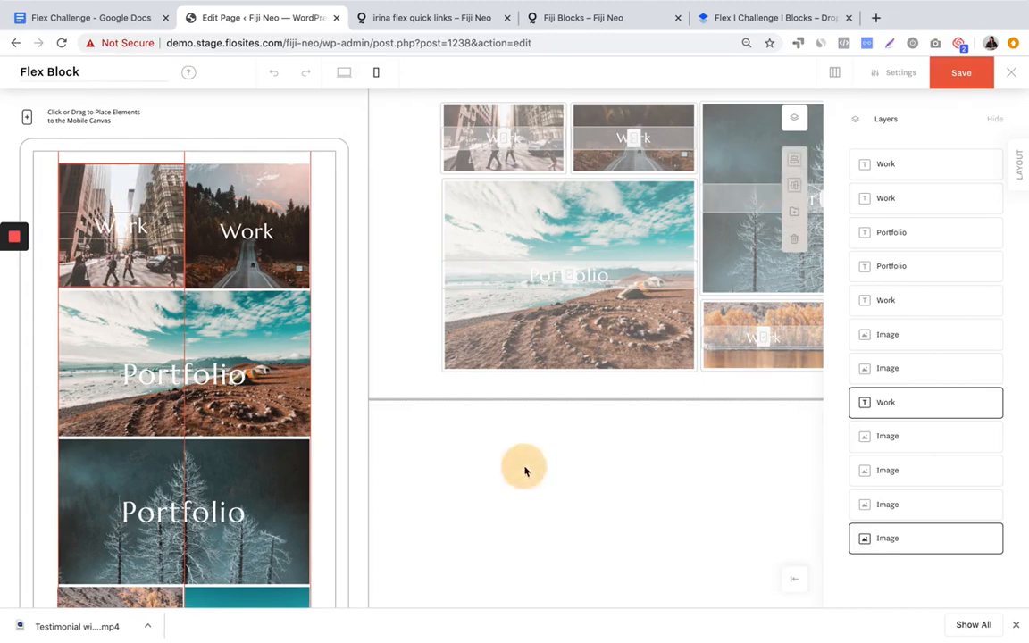
pyautogui.click(948, 75)
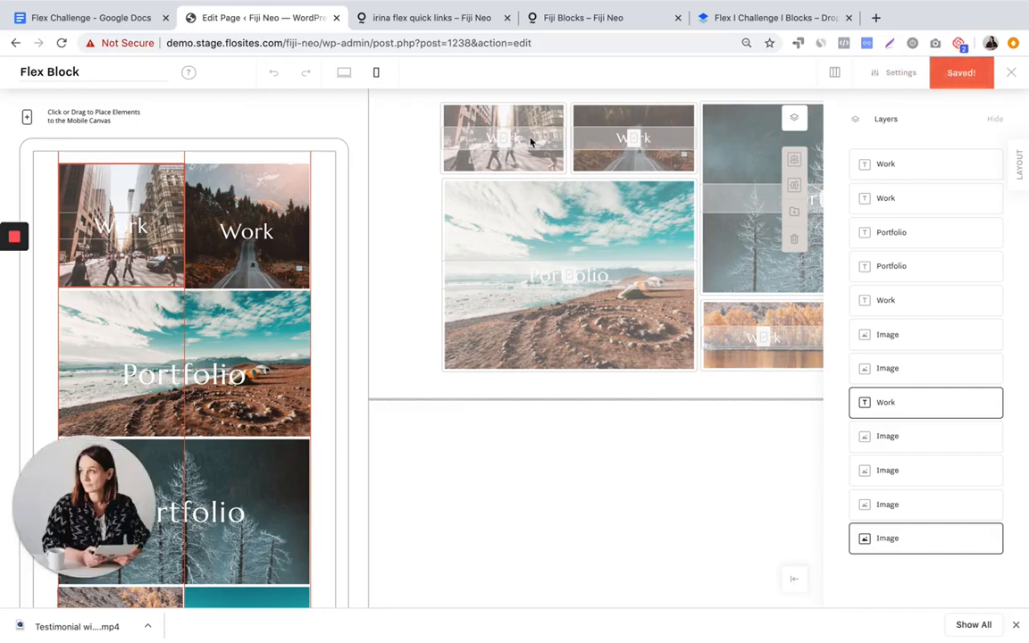
# Return to the desktop layout, enable Screenshot on Save, save the block again and close the builder
pyautogui.click(341, 77)
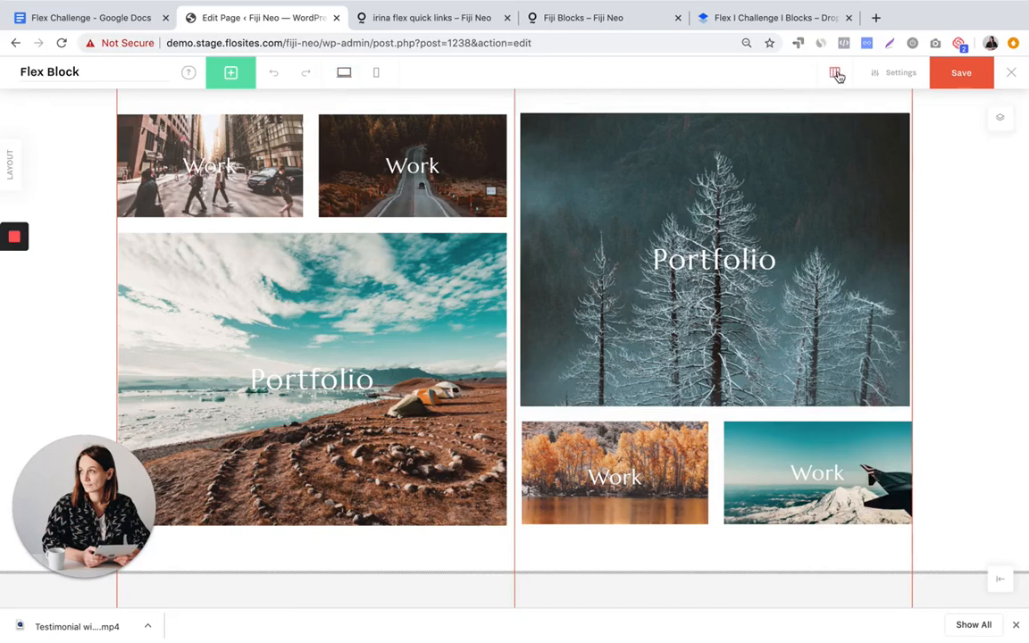
pyautogui.click(890, 77)
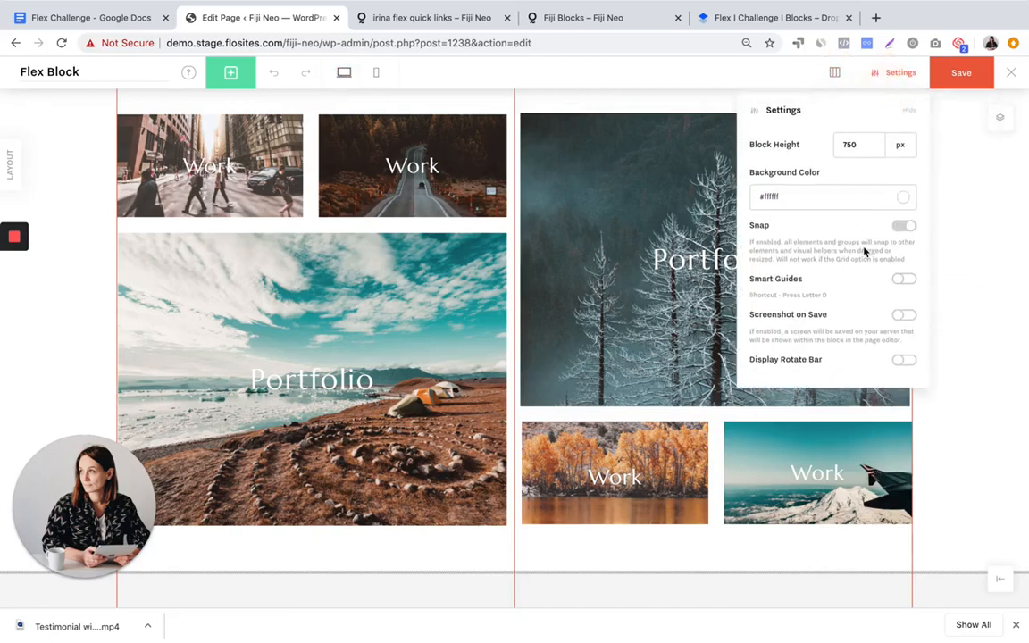
pyautogui.click(912, 316)
pyautogui.click(964, 76)
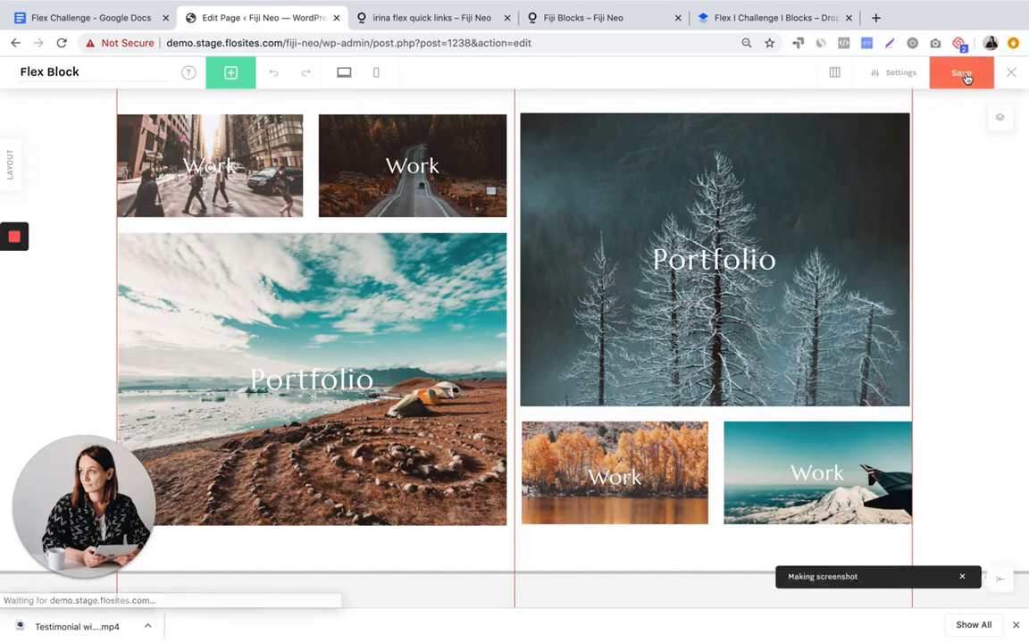
pyautogui.click(1016, 78)
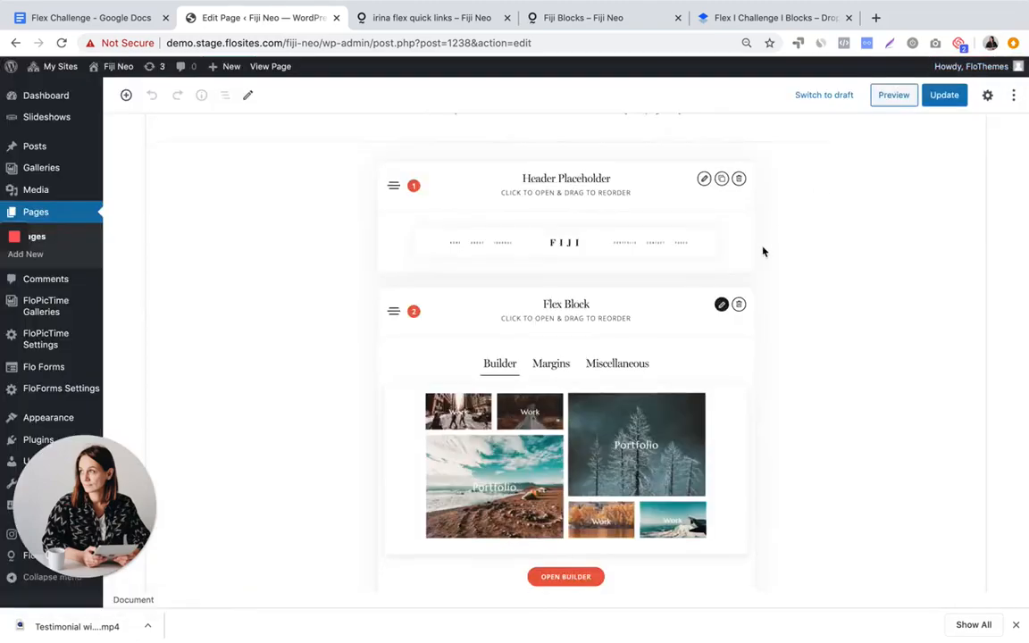
# Check the Flex Block's thumbnail in the page layout, reload the quick links page and review its desktop grid
pyautogui.scroll(-2, 623, 252)
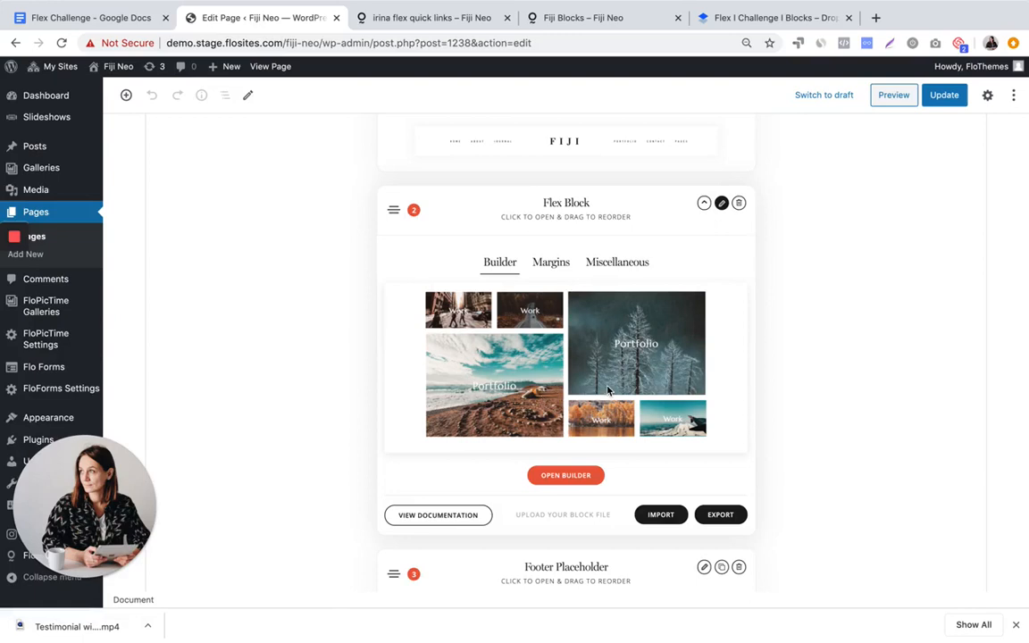
pyautogui.scroll(-1, 608, 389)
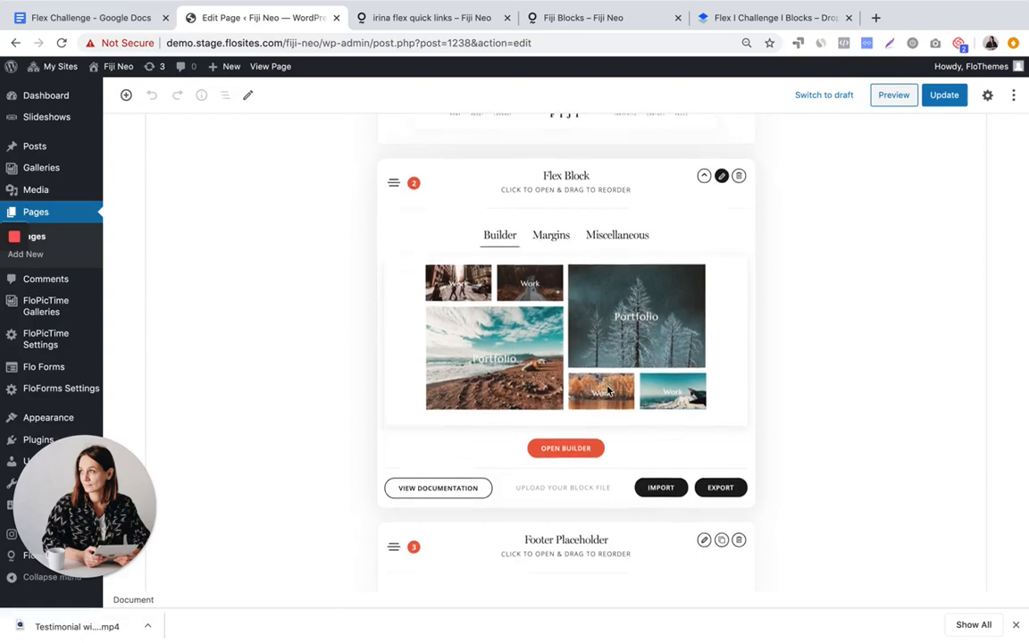
pyautogui.scroll(-1, 565, 345)
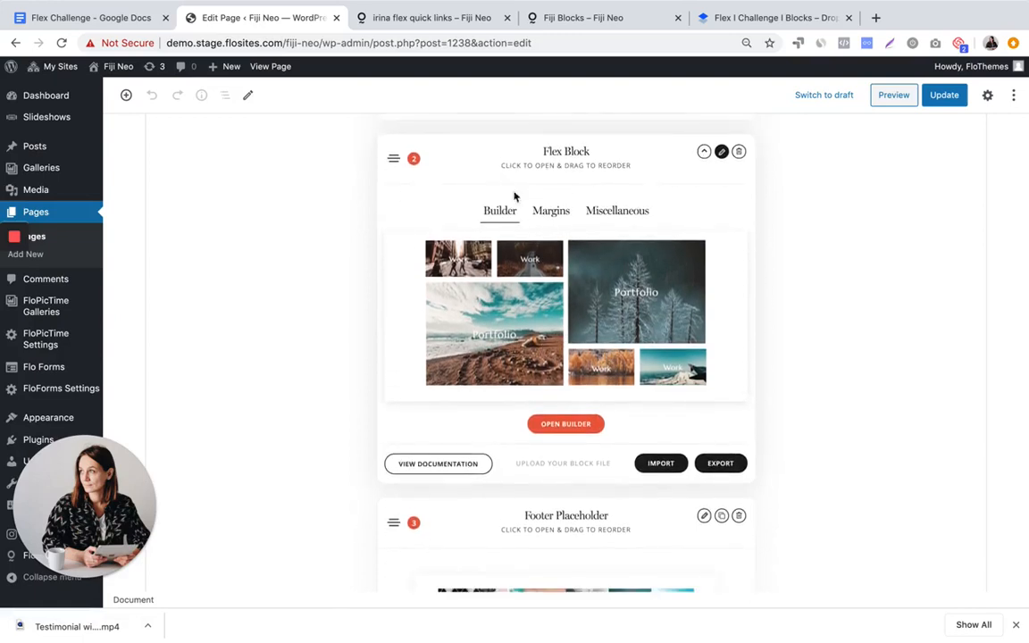
pyautogui.scroll(5, 536, 239)
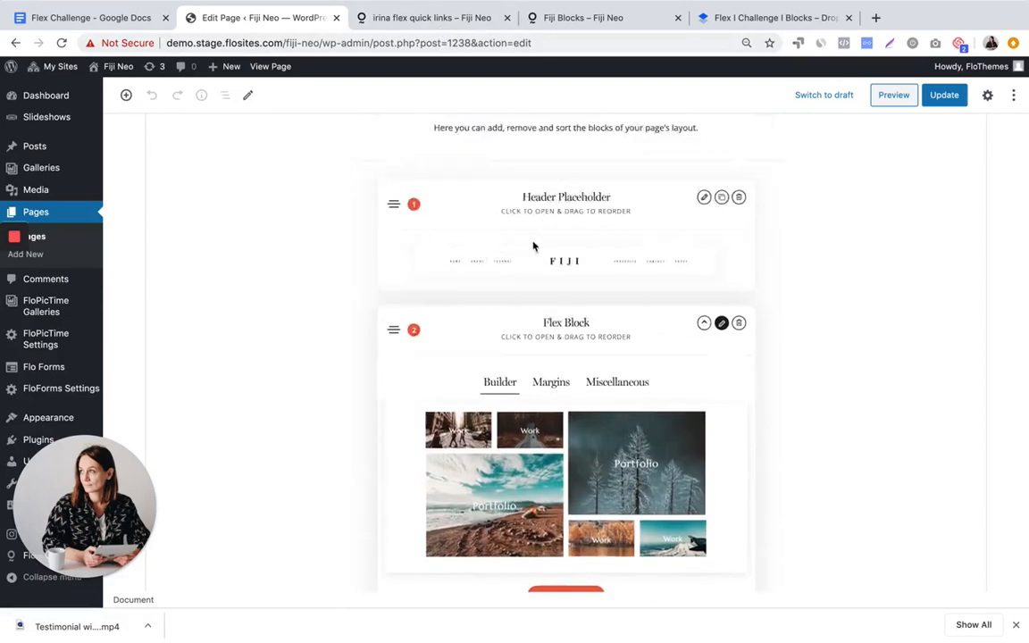
pyautogui.scroll(-2, 533, 238)
pyautogui.click(450, 19)
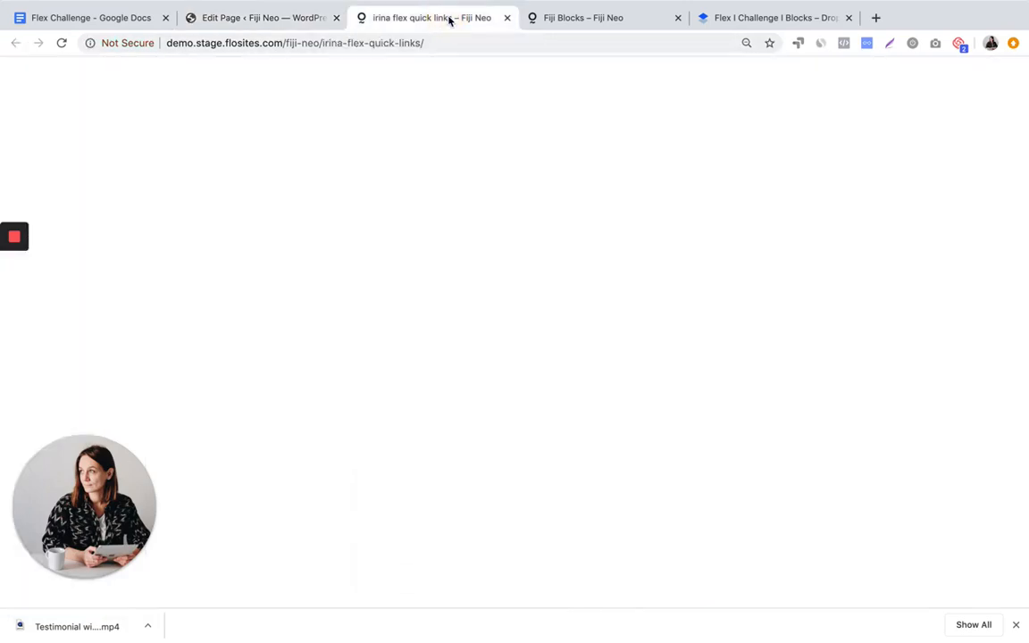
pyautogui.click(447, 36)
pyautogui.press('Return')
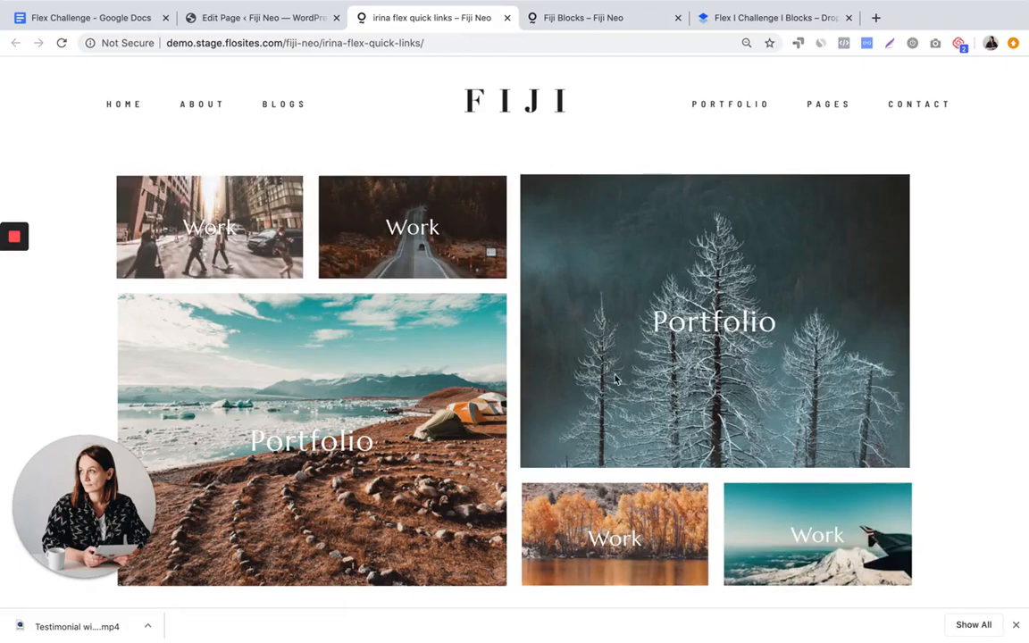
pyautogui.scroll(-5, 615, 379)
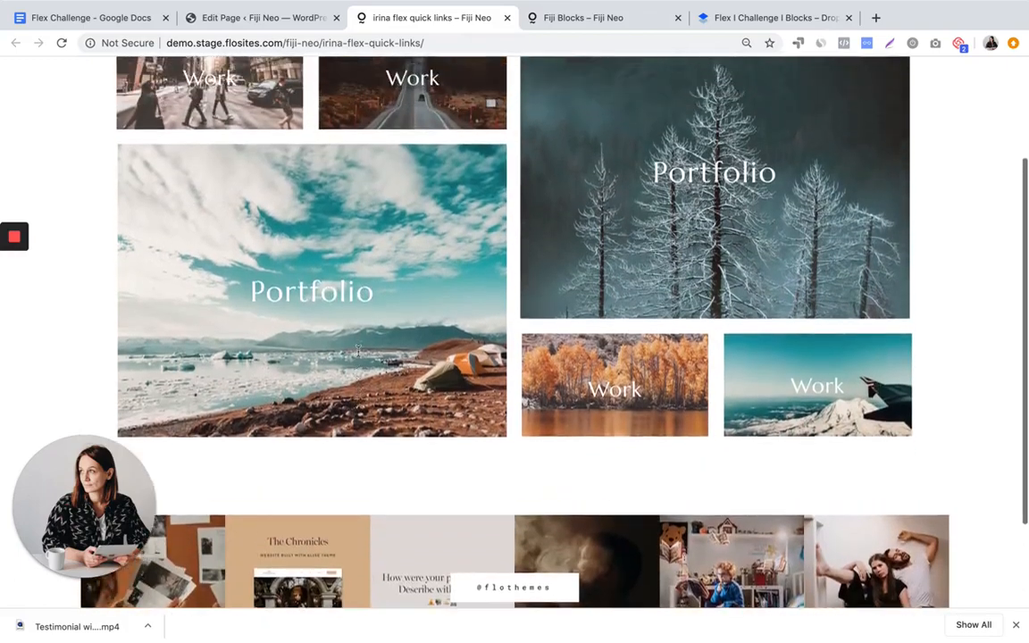
pyautogui.scroll(5, 358, 350)
pyautogui.scroll(-5, 354, 454)
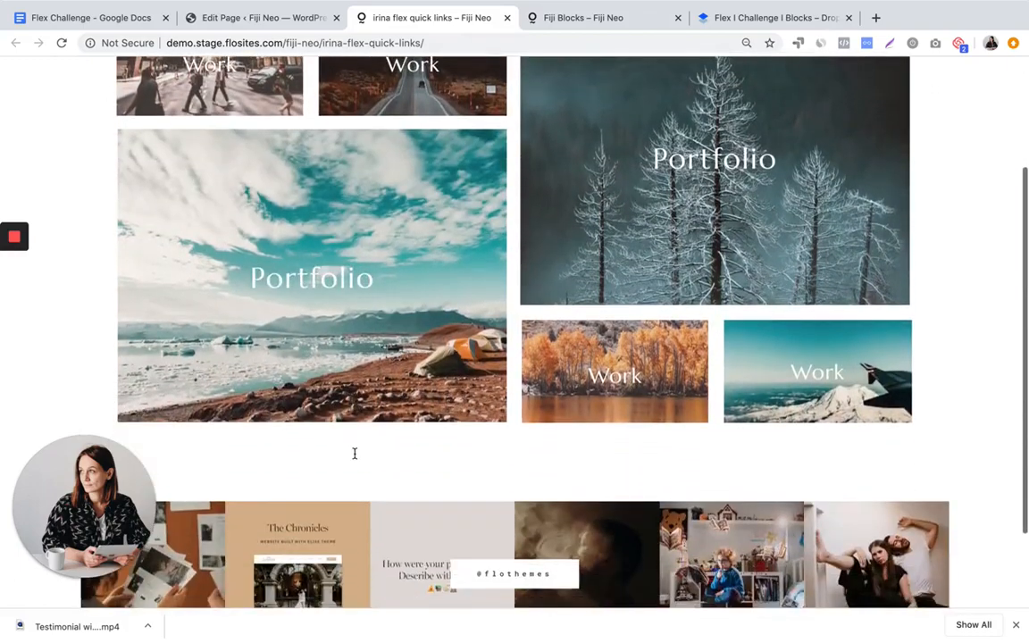
pyautogui.scroll(3, 355, 454)
# Inspect the quick links page in the iPhone X device view, review its mobile grid and close the developer tools
pyautogui.rightClick(375, 361)
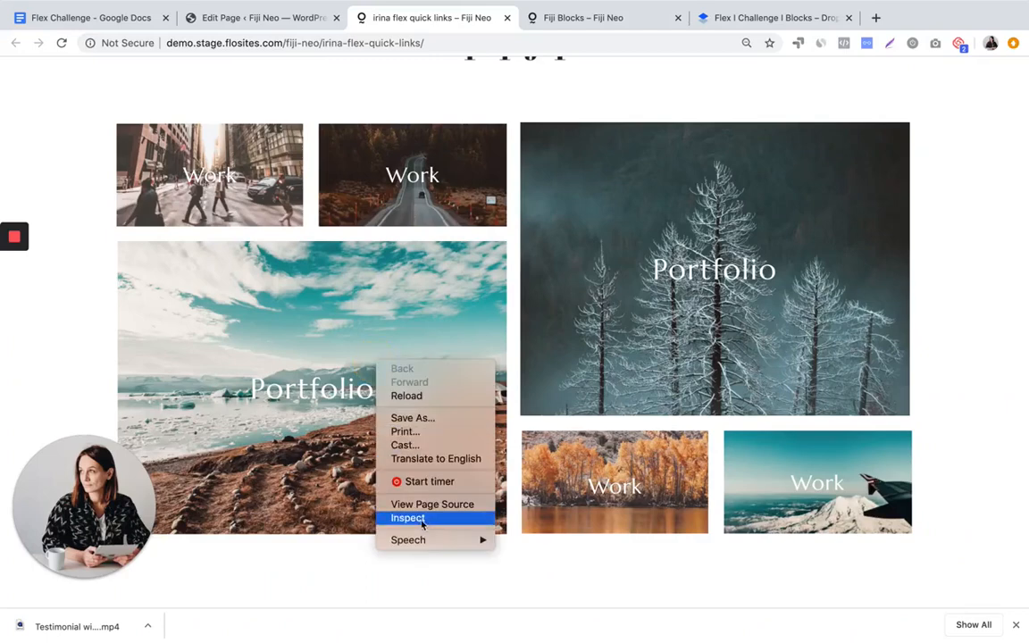
pyautogui.click(422, 520)
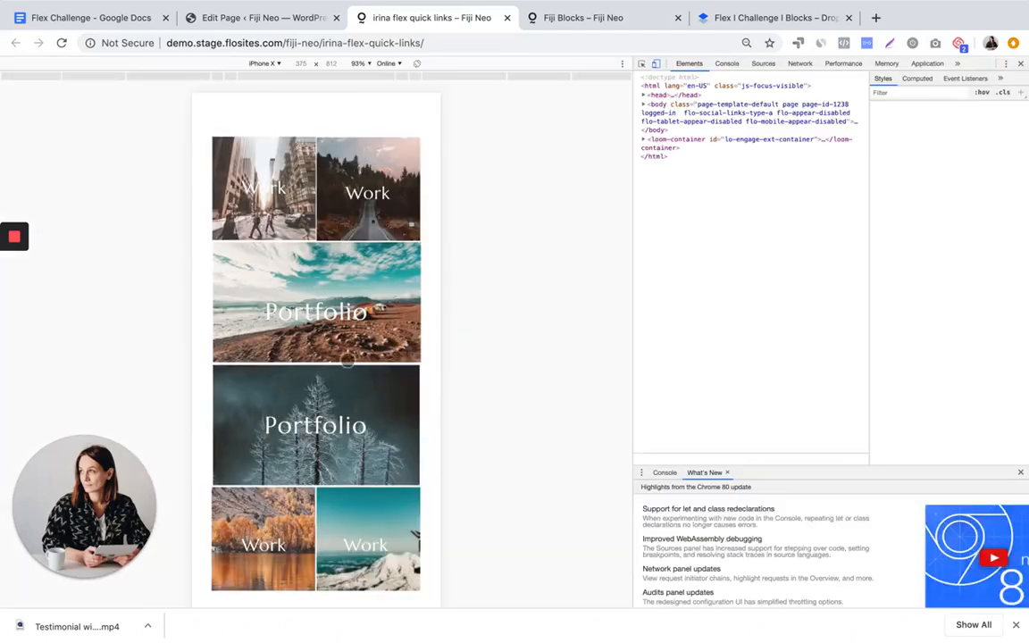
pyautogui.scroll(1, 384, 439)
pyautogui.scroll(-5, 358, 385)
pyautogui.scroll(5, 346, 359)
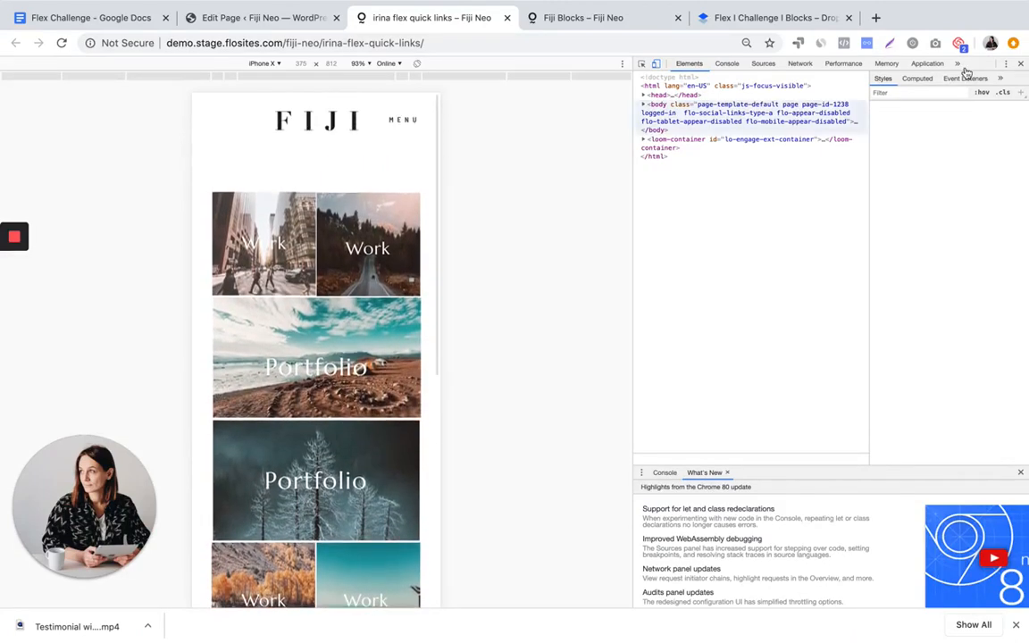
pyautogui.click(1021, 63)
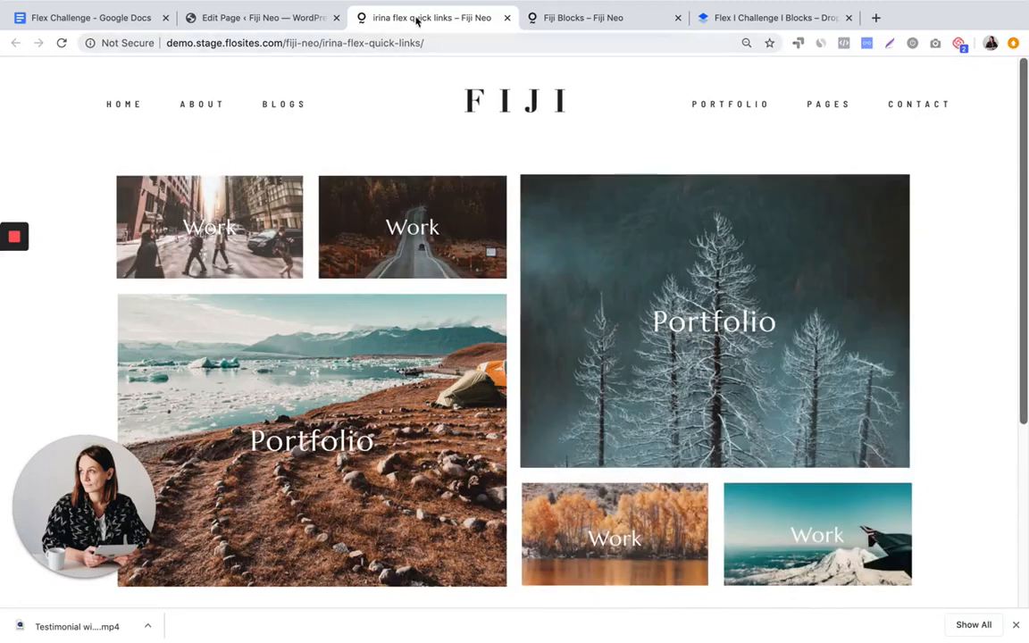
# Return to the page editor and export the finished Flex Block as the JSON file Flex Block to the Desktop
pyautogui.click(275, 18)
pyautogui.scroll(-2, 450, 246)
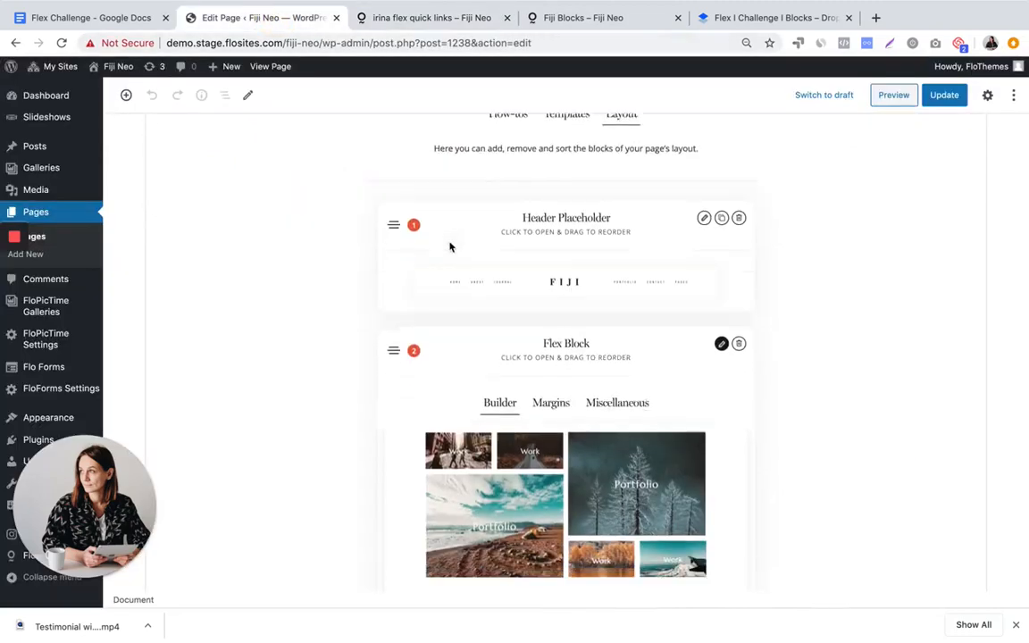
pyautogui.scroll(-2, 613, 431)
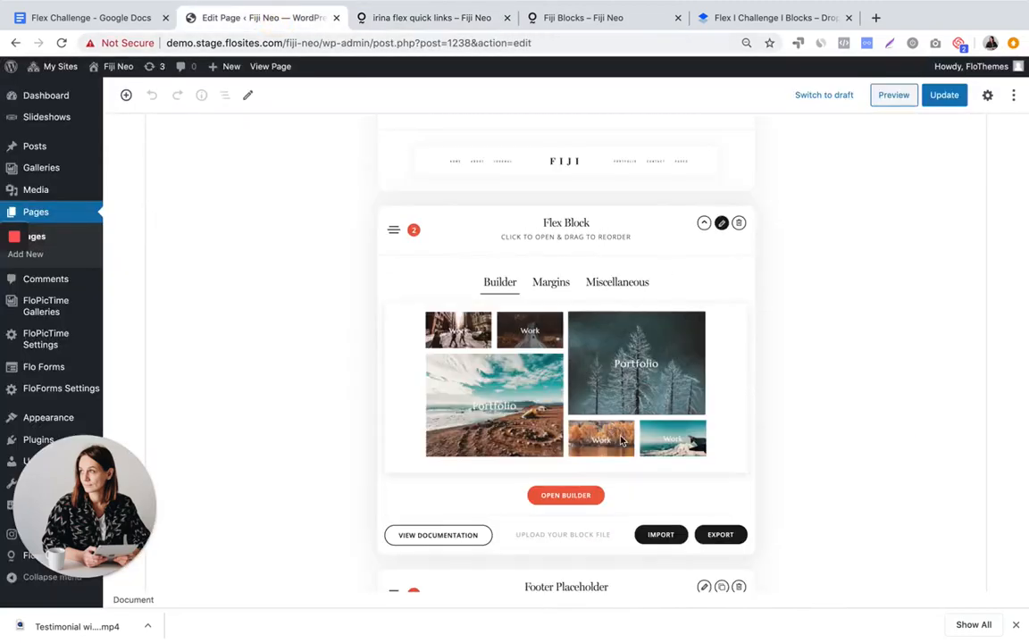
pyautogui.click(728, 542)
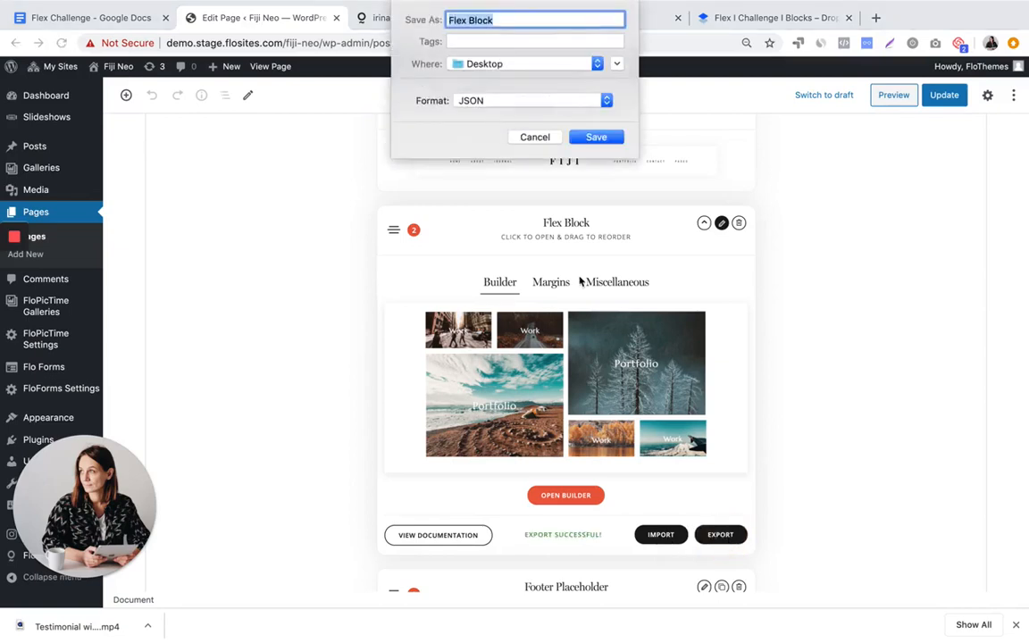
pyautogui.click(595, 136)
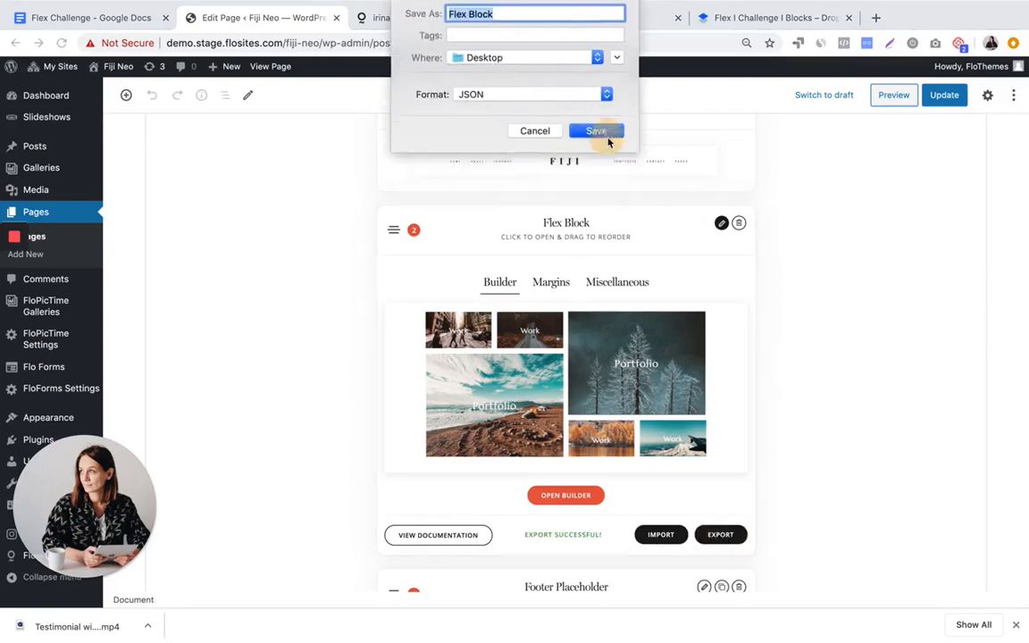
# Find the Flex Block by searching for "flex" and add a second one to the page layout
pyautogui.scroll(-1, 573, 407)
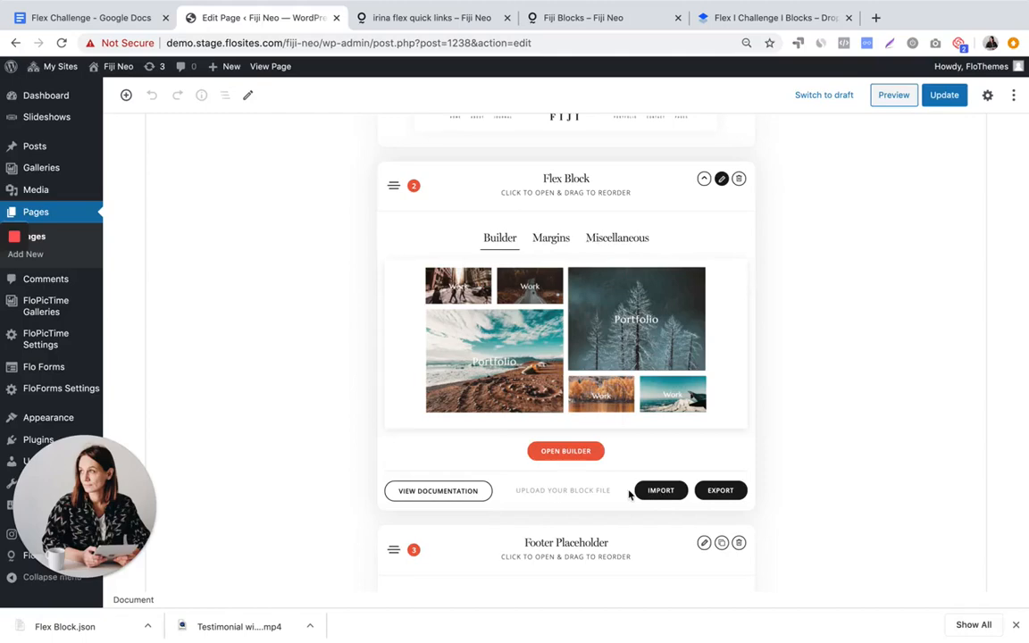
pyautogui.scroll(-3, 629, 494)
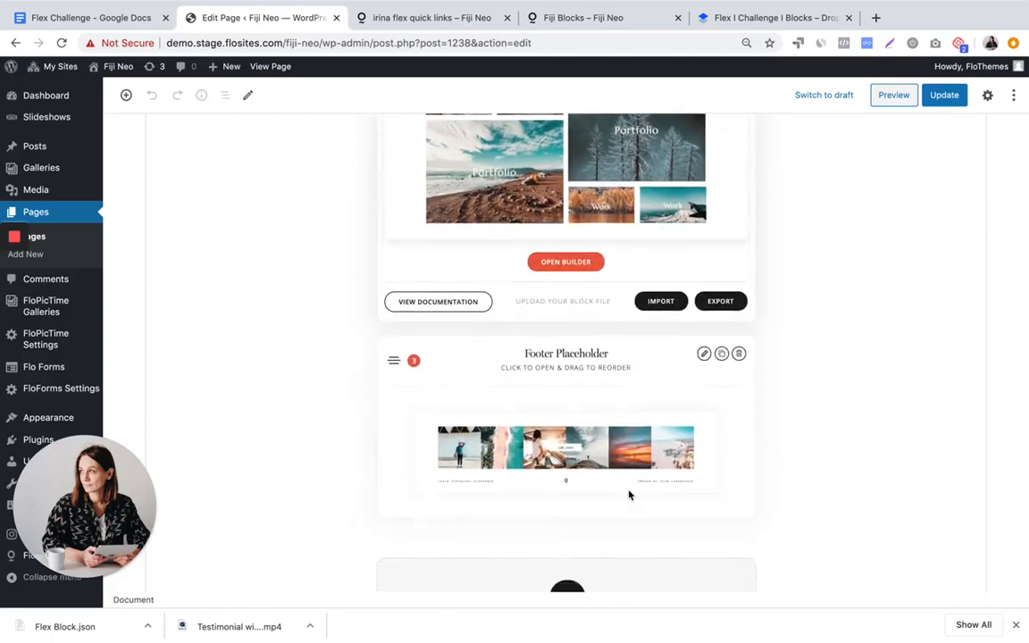
pyautogui.scroll(2, 628, 491)
pyautogui.scroll(-3, 572, 518)
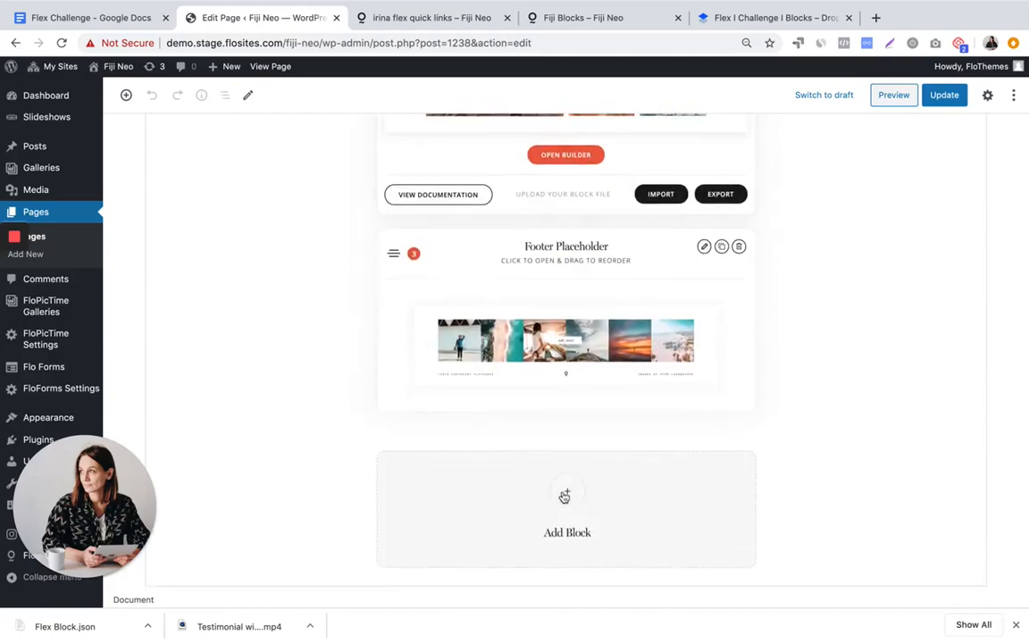
pyautogui.click(564, 494)
pyautogui.write('f')
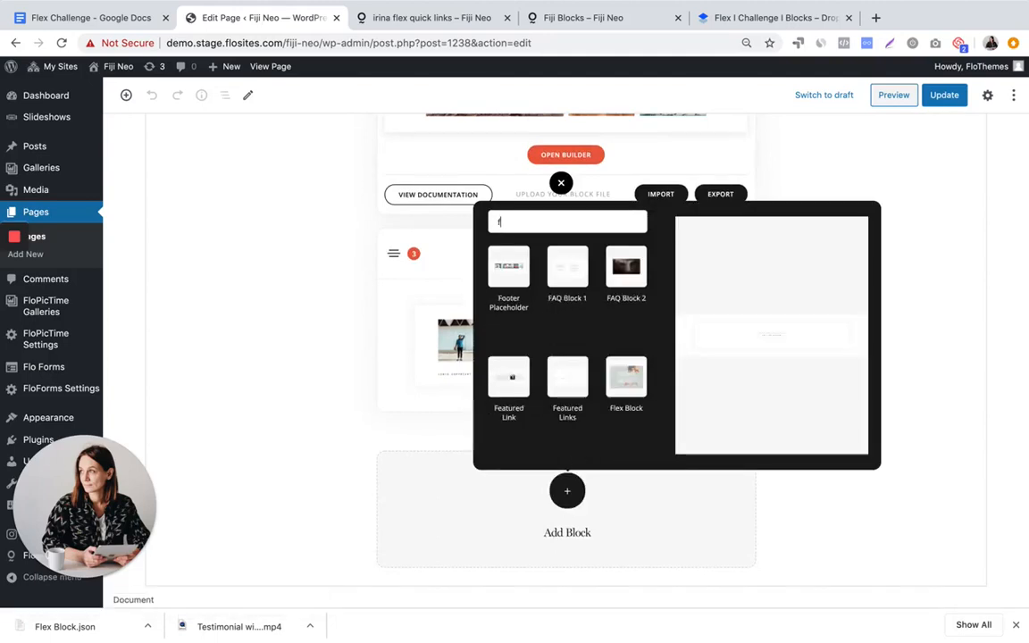
pyautogui.write('lex')
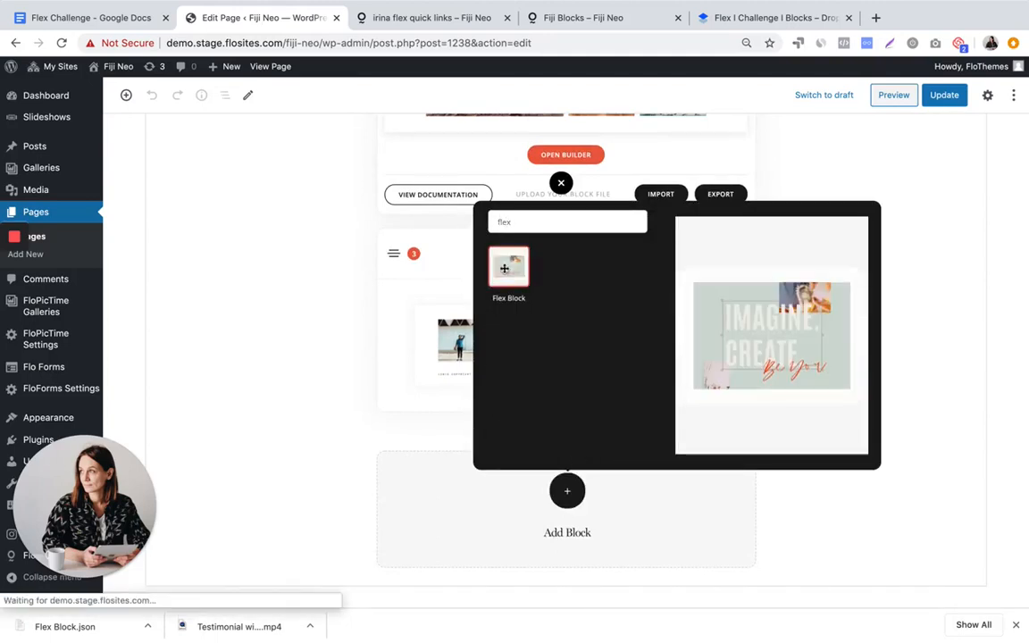
pyautogui.click(505, 268)
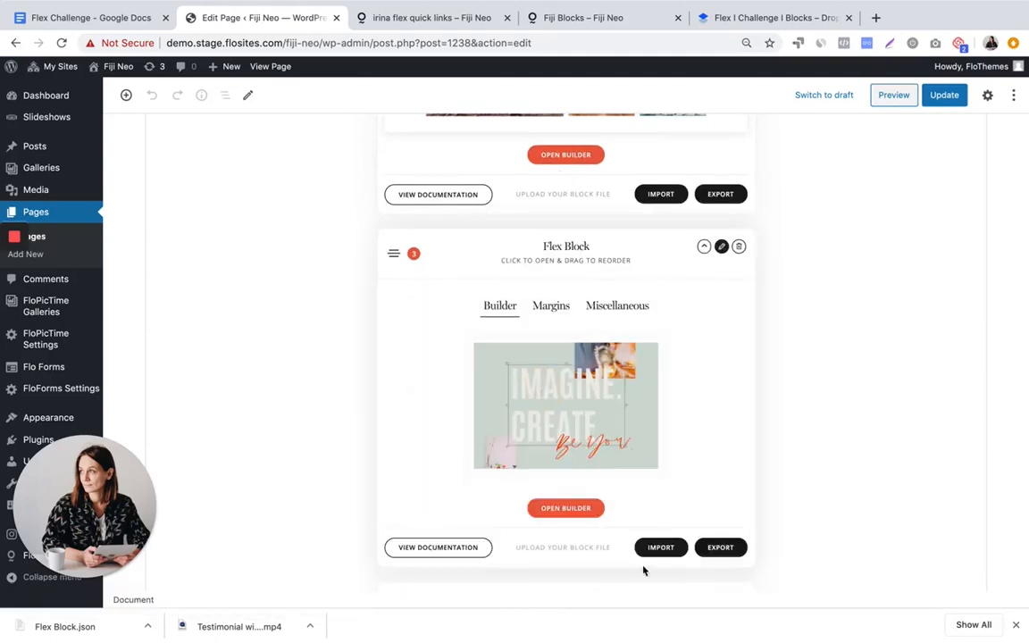
# Import Flex Block.json from the Desktop into the new Flex Block and update the page
pyautogui.click(659, 549)
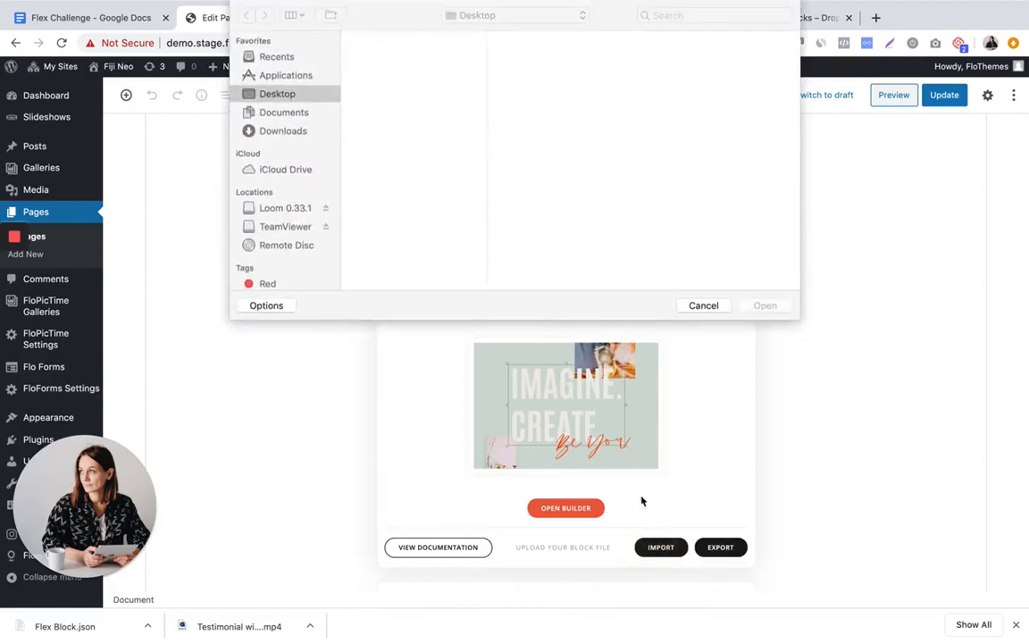
pyautogui.click(390, 242)
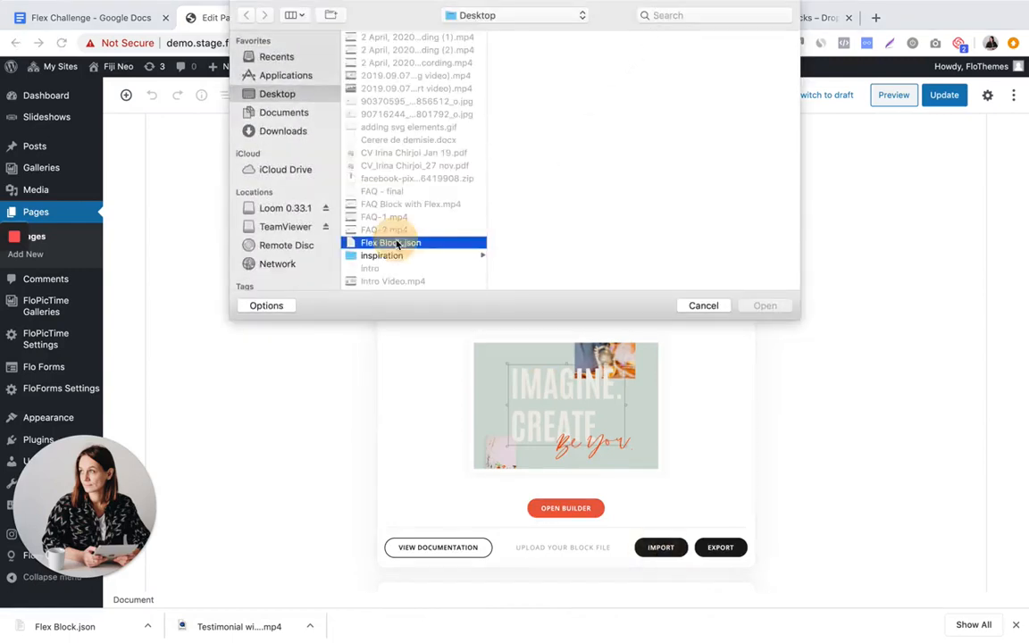
pyautogui.click(763, 305)
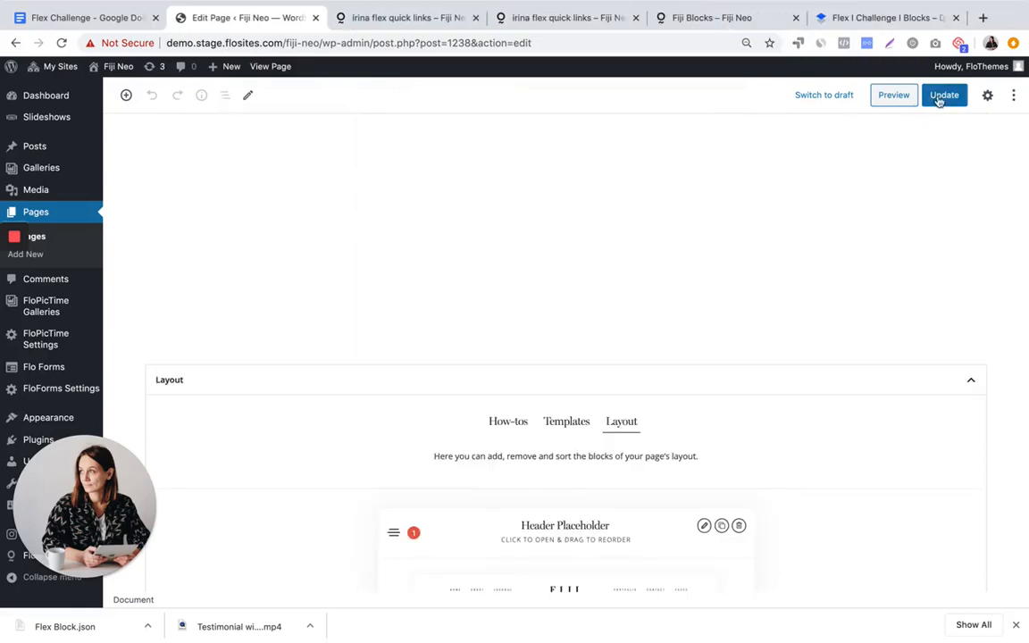
pyautogui.click(941, 96)
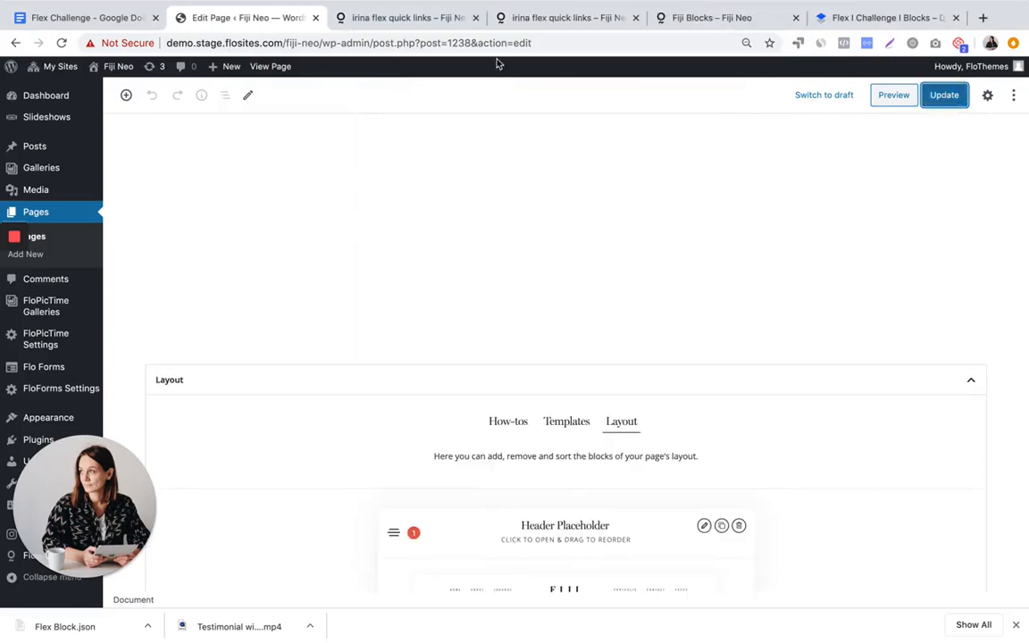
# Reload the page preview and review the original and imported quick-links grids
pyautogui.click(428, 20)
pyautogui.click(428, 42)
pyautogui.press('Return')
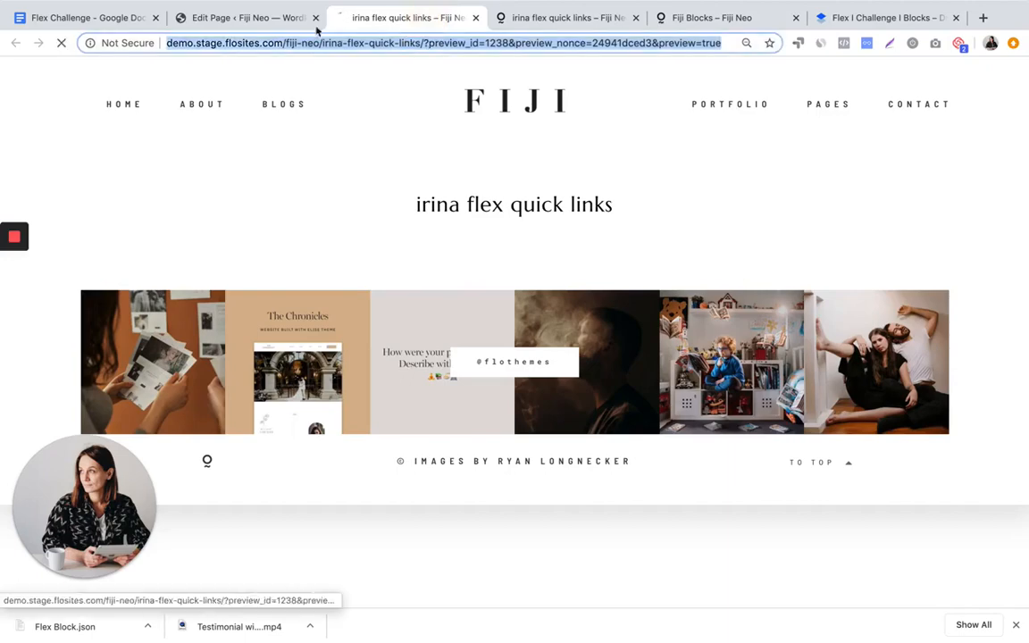
pyautogui.click(268, 18)
pyautogui.click(391, 19)
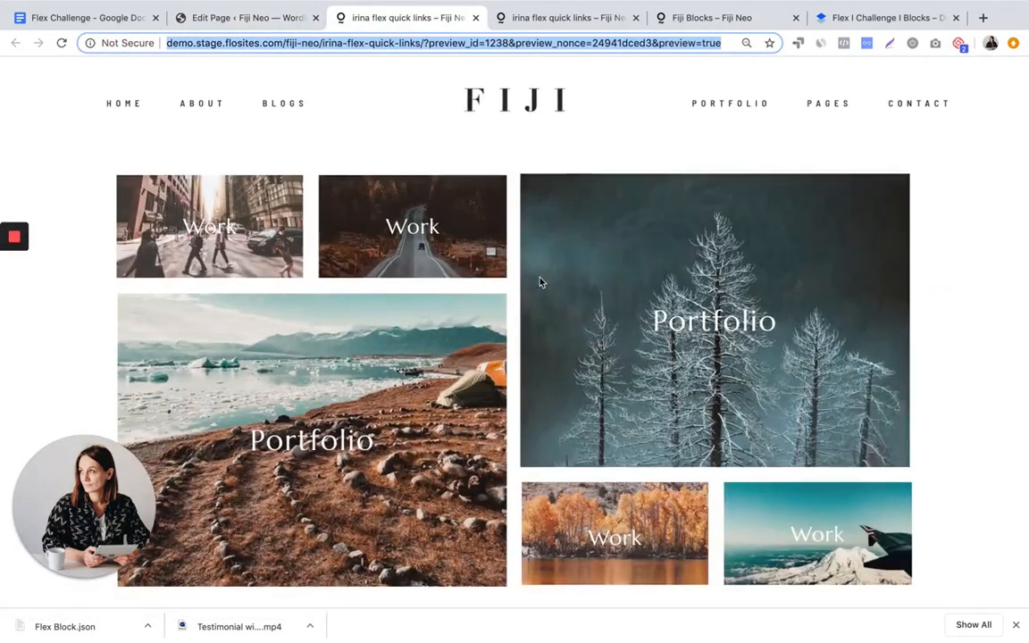
pyautogui.scroll(-2, 539, 282)
pyautogui.scroll(-10, 539, 282)
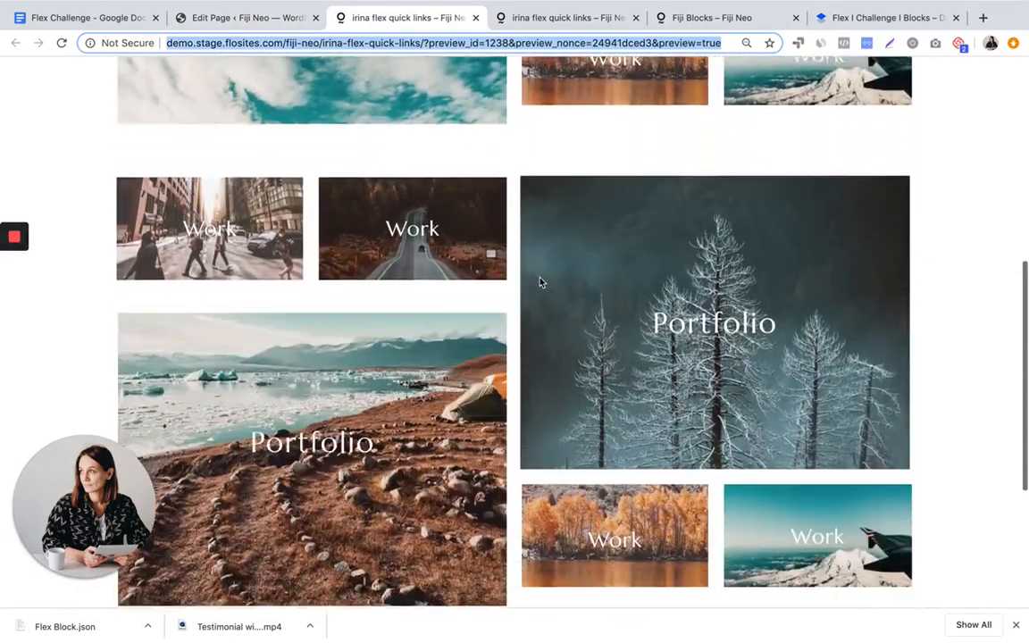
pyautogui.scroll(10, 540, 283)
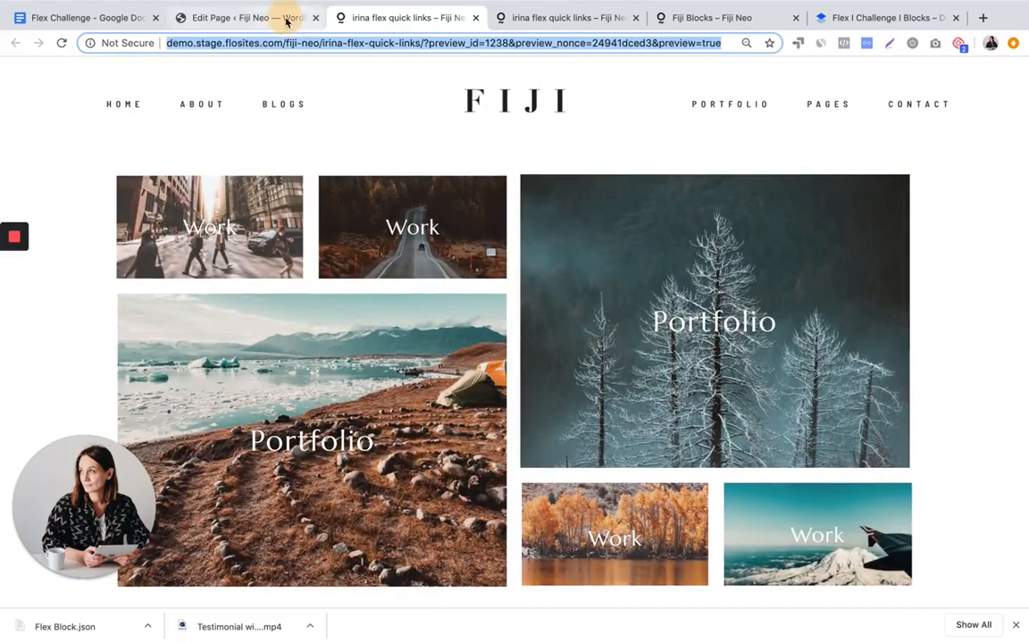
pyautogui.click(284, 17)
pyautogui.click(404, 17)
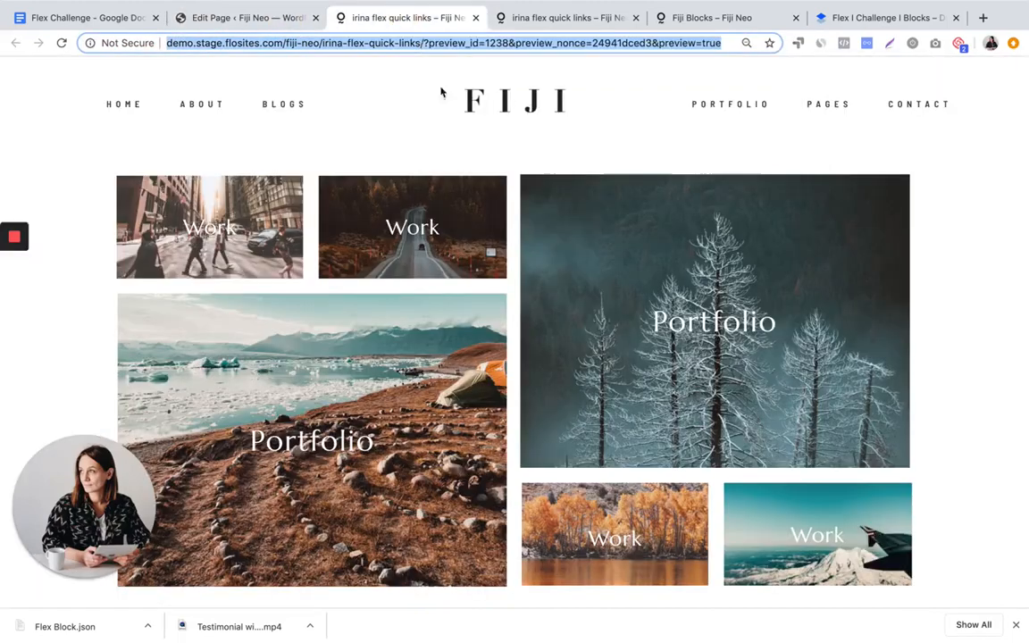